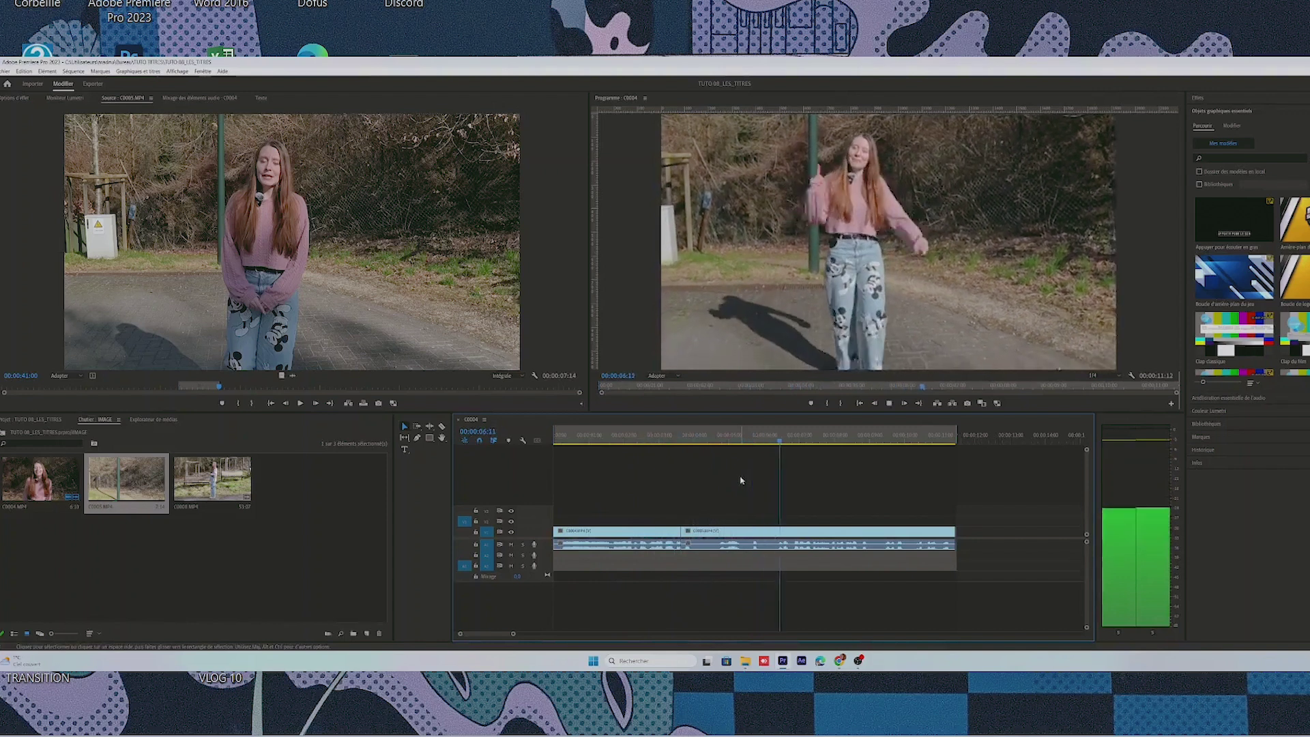
Position the playhead at 00:00:03:18, just after the cut to the second clip on the timeline
{"action": "left_click_drag", "start_coordinate": [678, 440], "coordinate": [688, 452]}
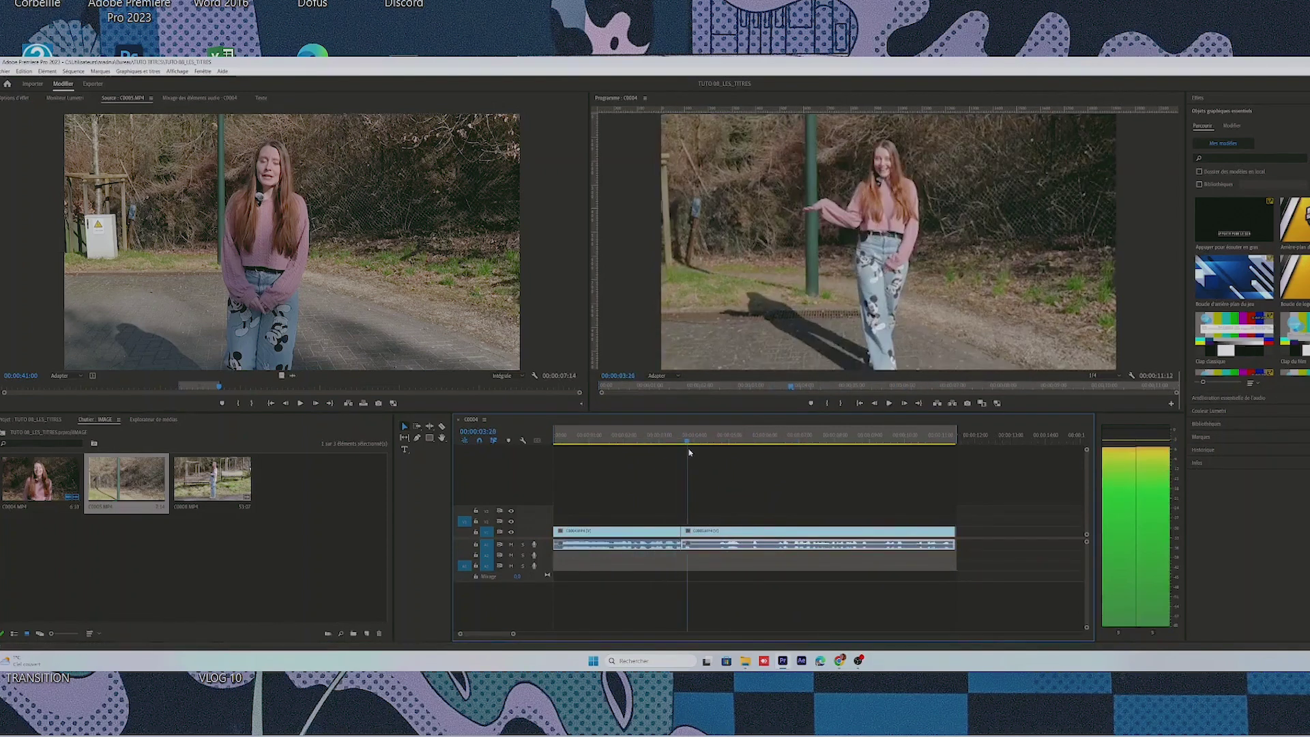
{"action": "key", "text": "equal"}
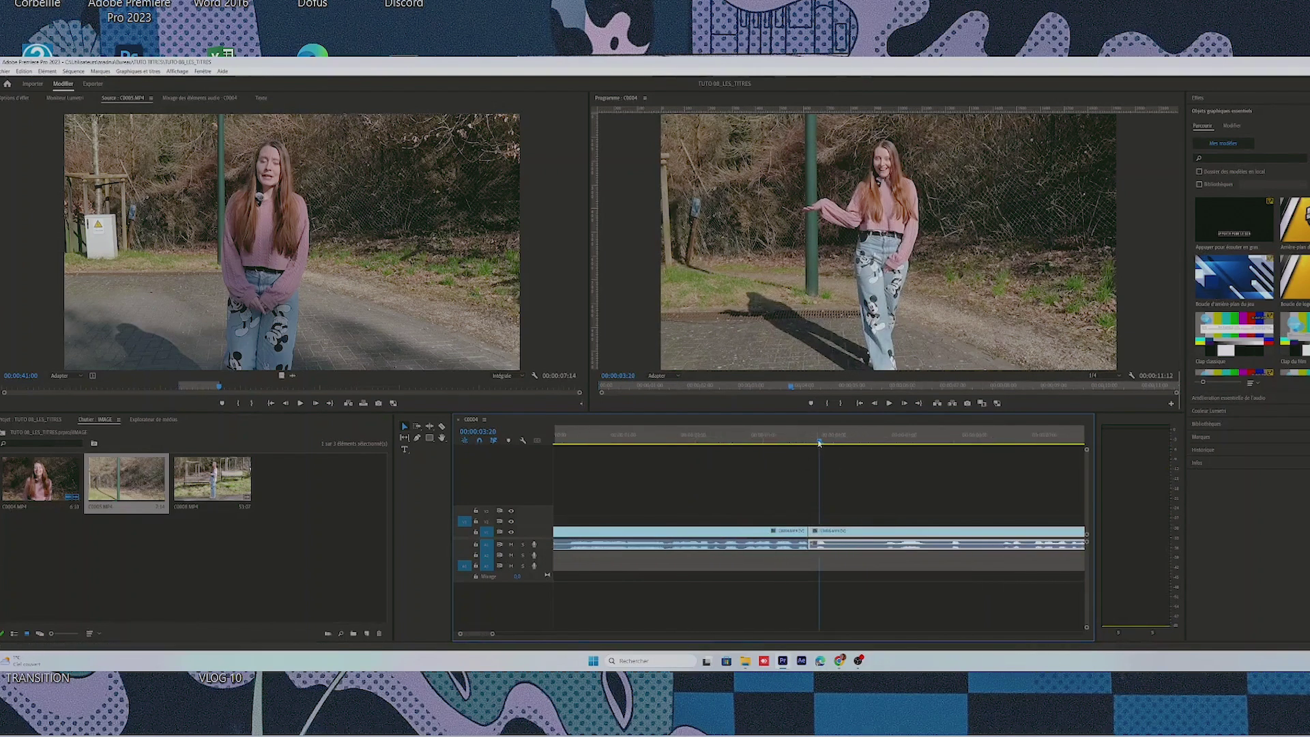
{"action": "key", "text": "Left"}
{"action": "key", "text": "Left"}
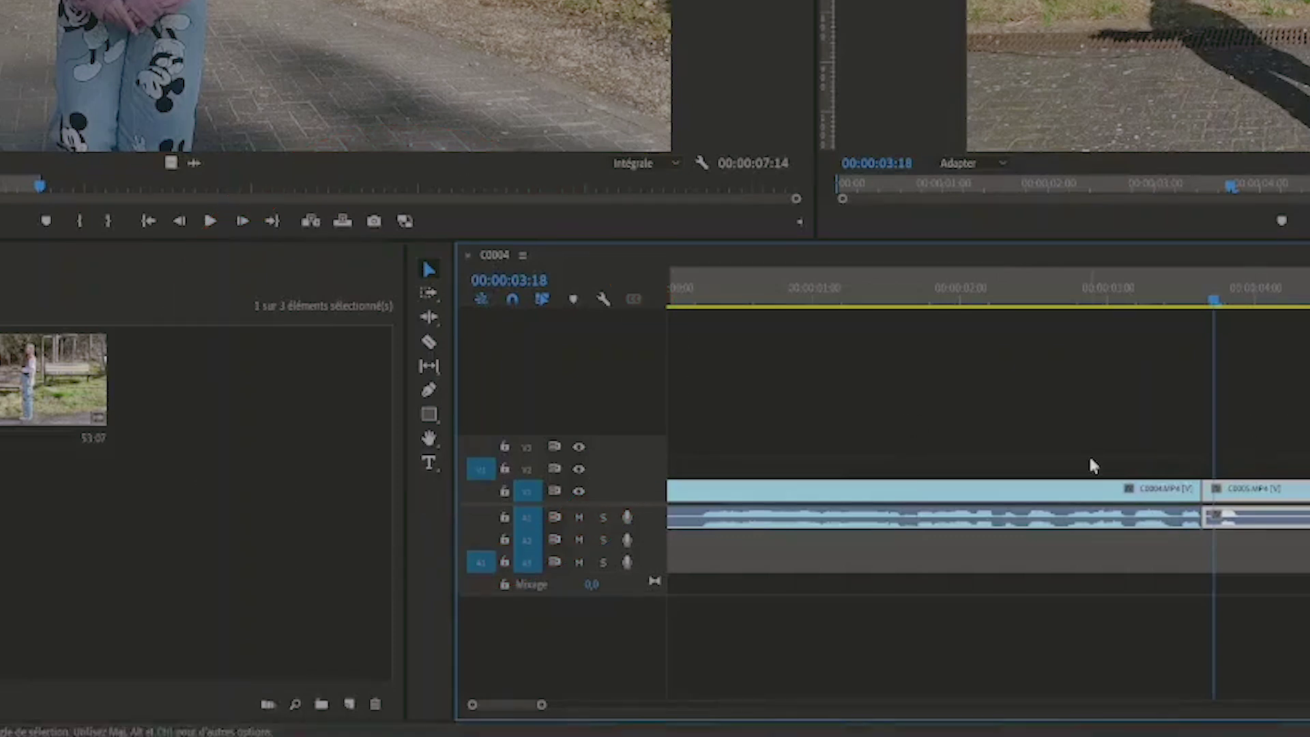
Add a title reading "Hello" over the video beside the woman, and select all its characters
{"action": "key", "text": "t"}
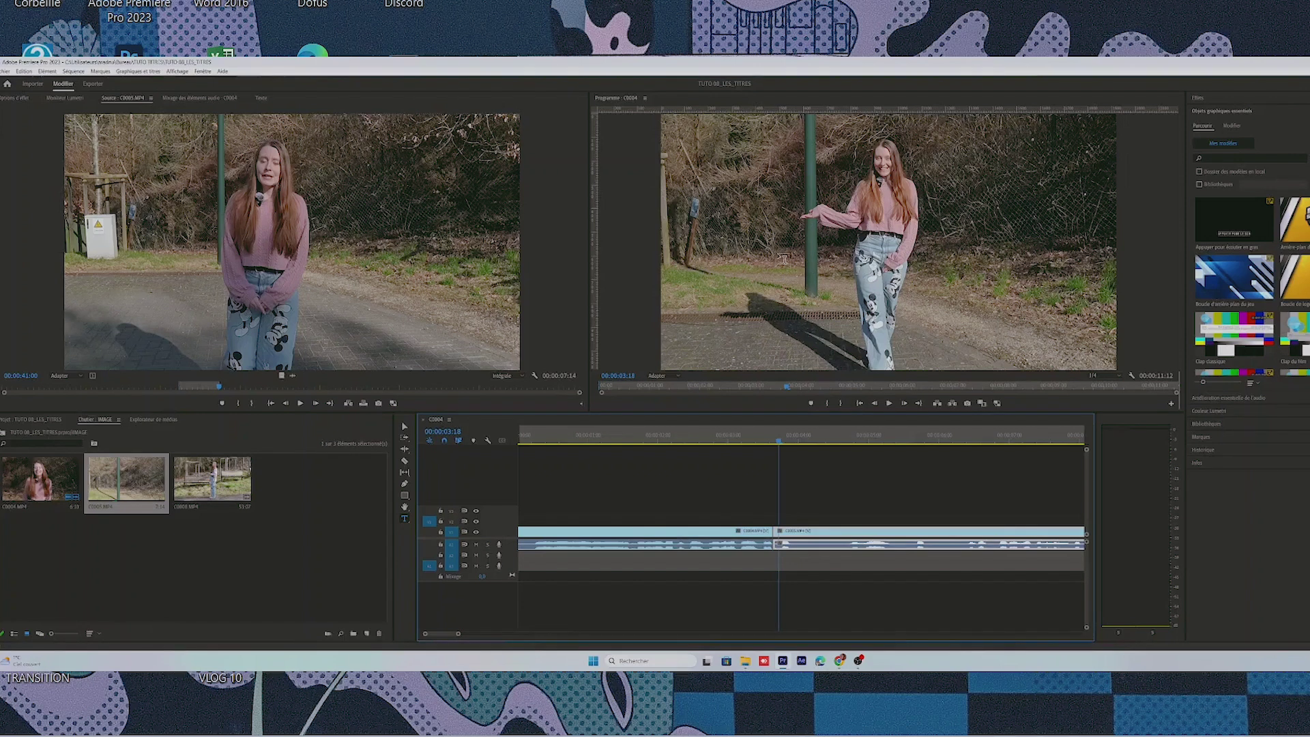
{"action": "left_click", "coordinate": [783, 258]}
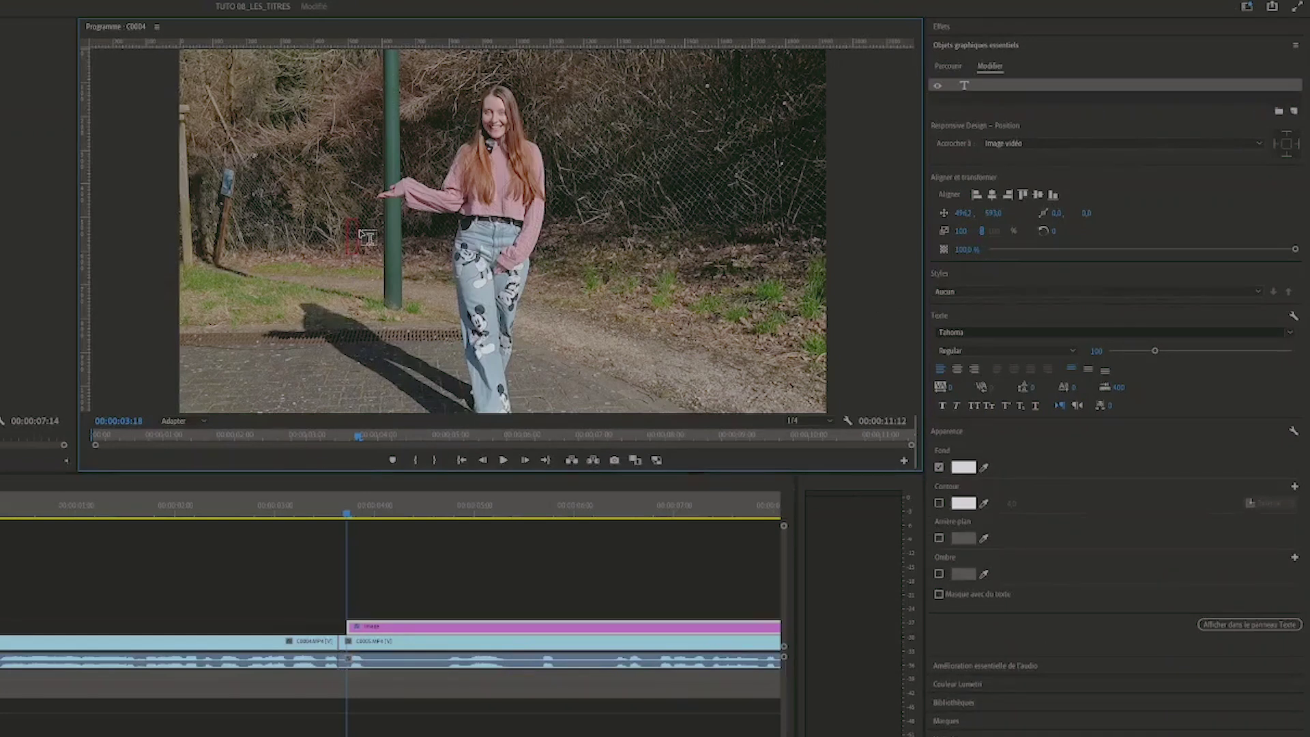
{"action": "type", "text": "Hello"}
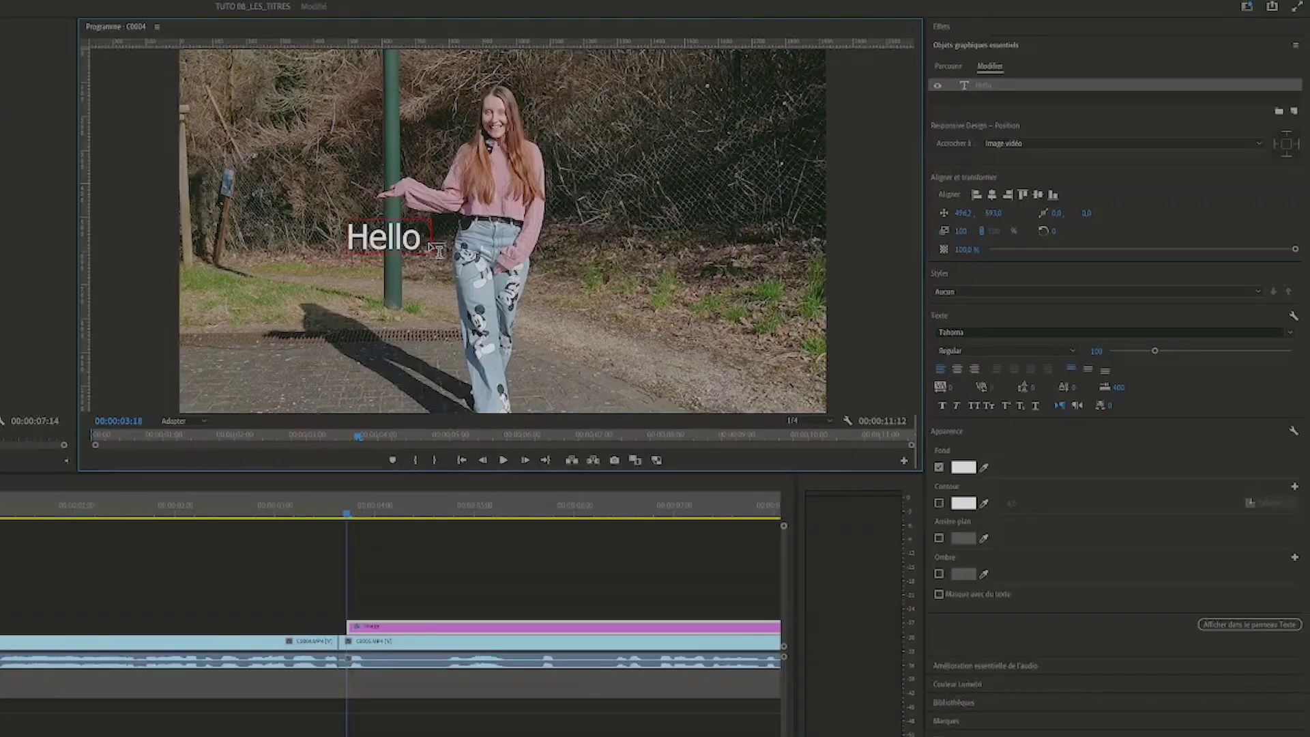
{"action": "left_click_drag", "start_coordinate": [431, 250], "coordinate": [345, 251]}
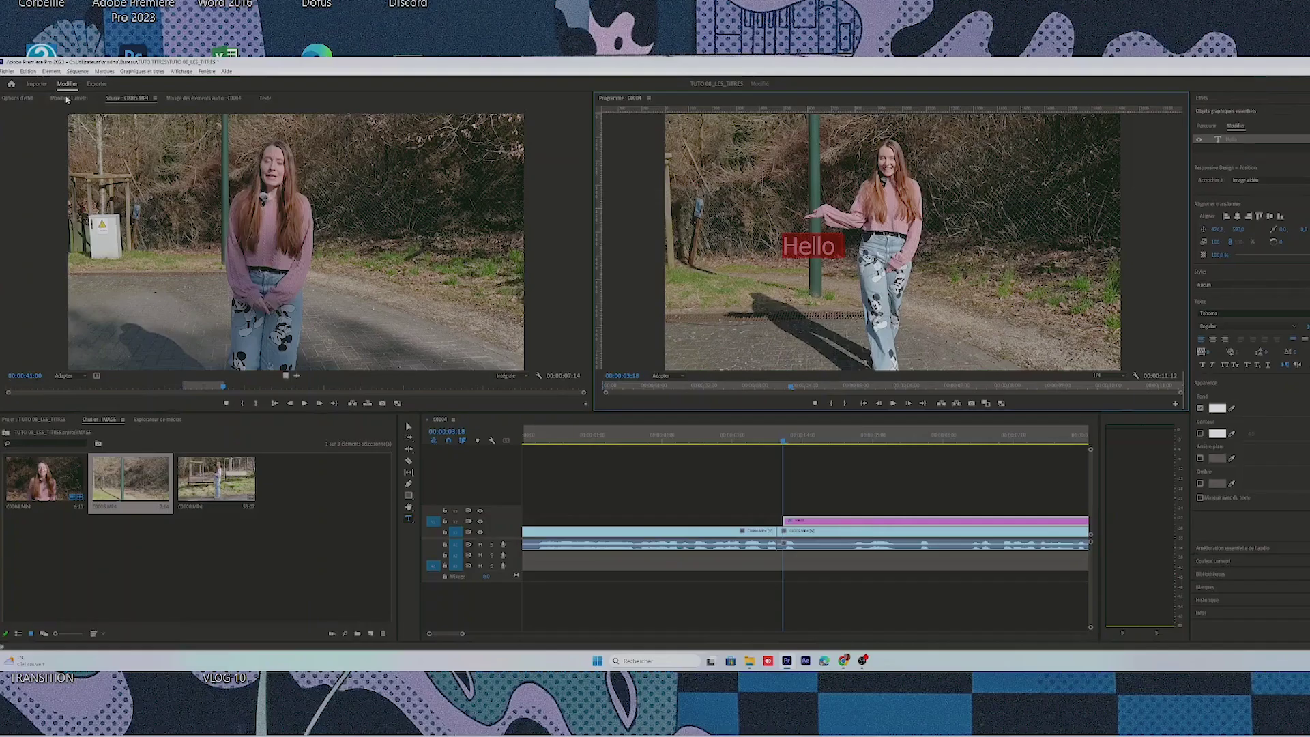
Expand the Hello text's properties in the effect controls and review its appearance and transform settings
{"action": "left_click", "coordinate": [19, 98]}
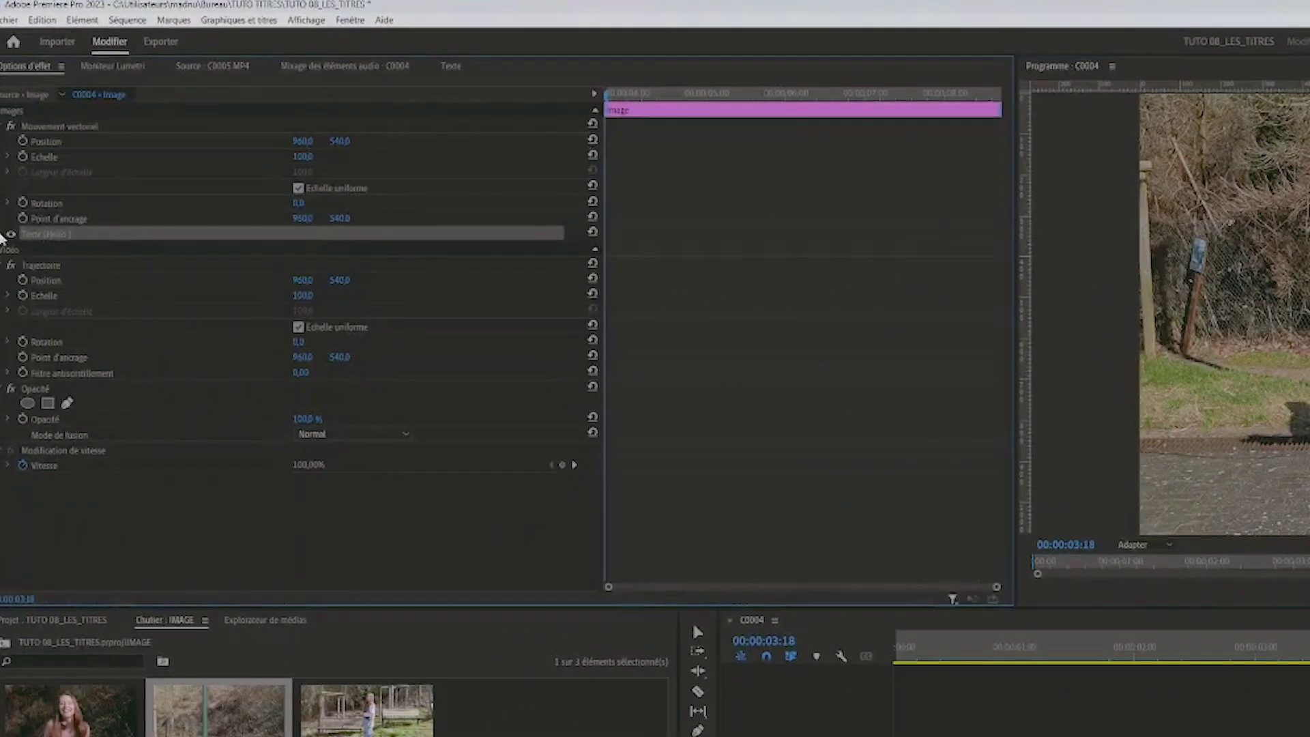
{"action": "left_click", "coordinate": [4, 234]}
{"action": "scroll", "coordinate": [305, 396], "scroll_direction": "down", "scroll_amount": 3}
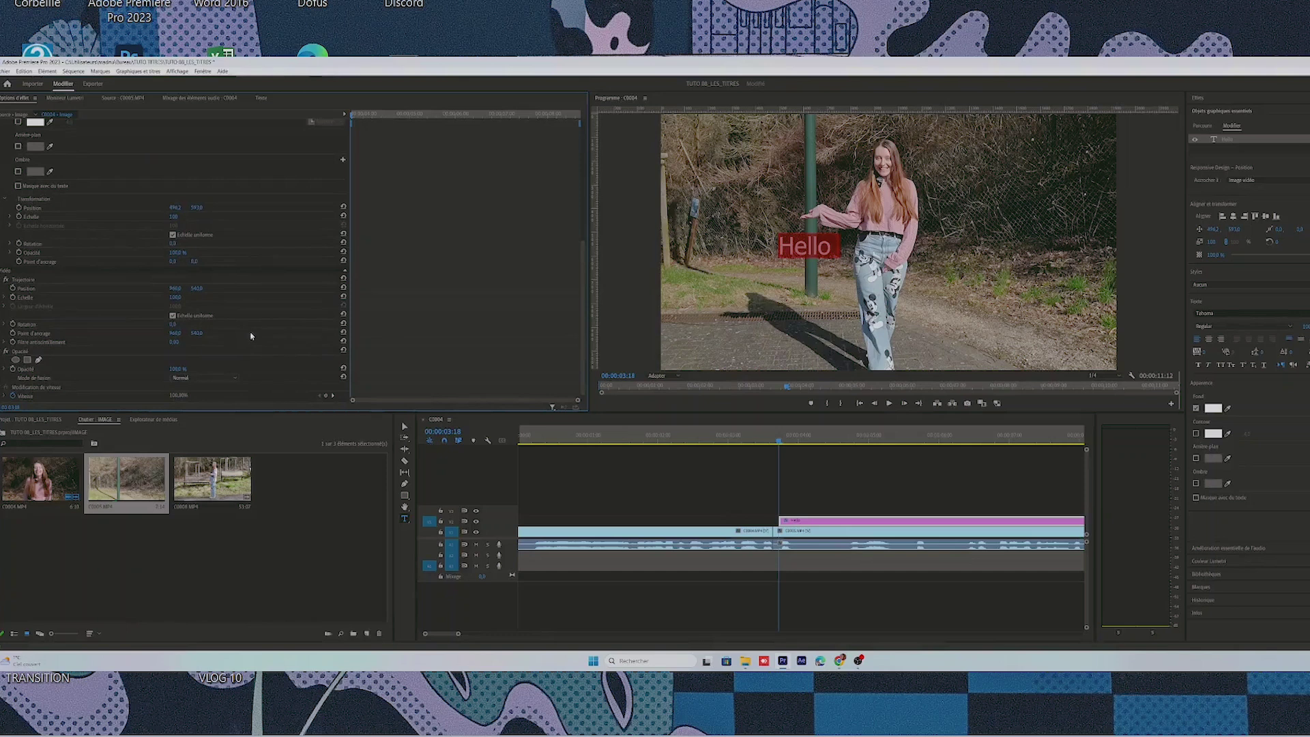
{"action": "scroll", "coordinate": [251, 336], "scroll_direction": "down", "scroll_amount": 1}
{"action": "scroll", "coordinate": [250, 335], "scroll_direction": "up", "scroll_amount": 5}
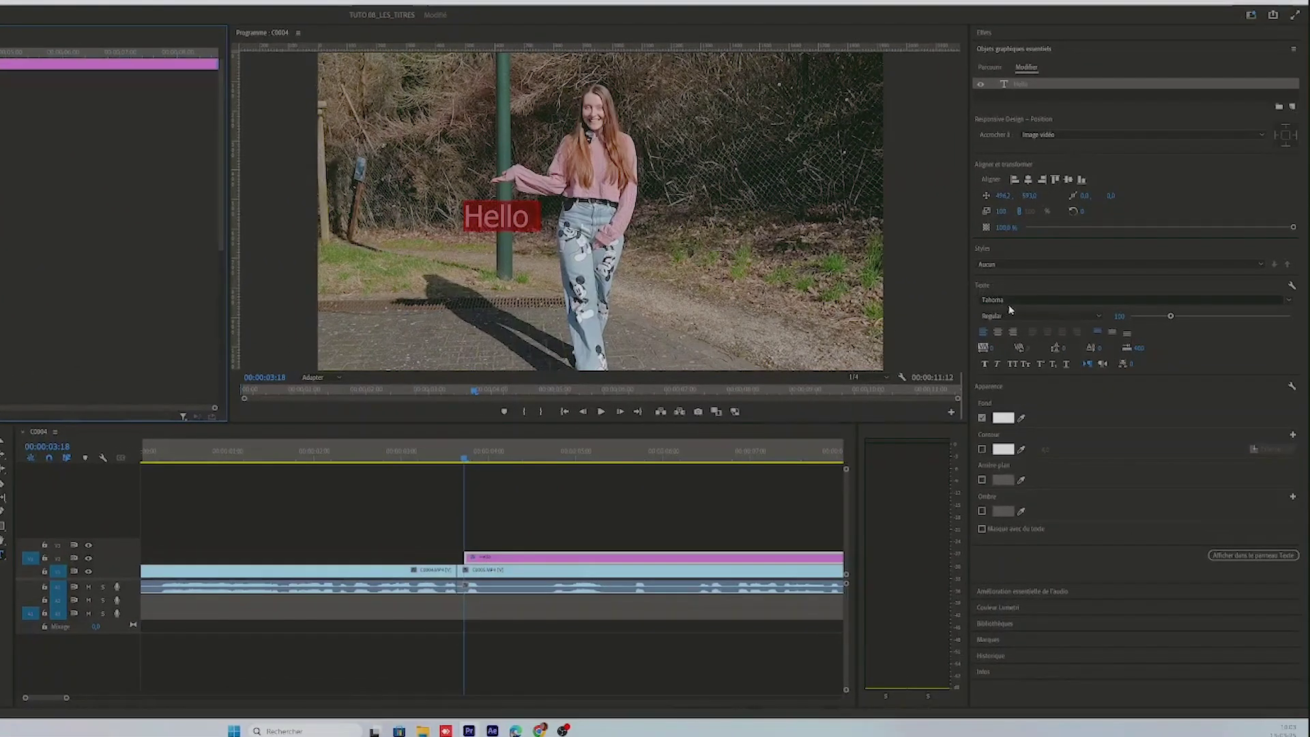
Set the Hello text's font to Titan One and its size to about 122
{"action": "left_click", "coordinate": [1013, 303]}
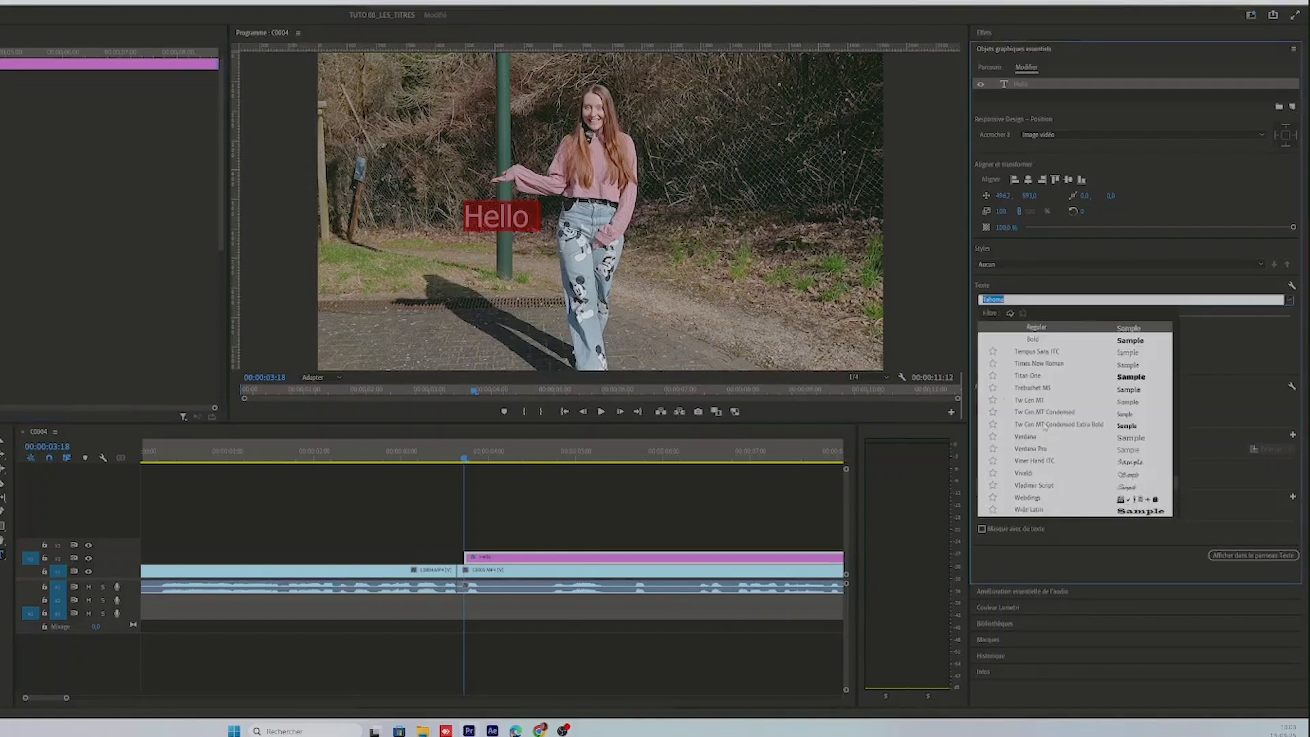
{"action": "left_click", "coordinate": [1029, 376]}
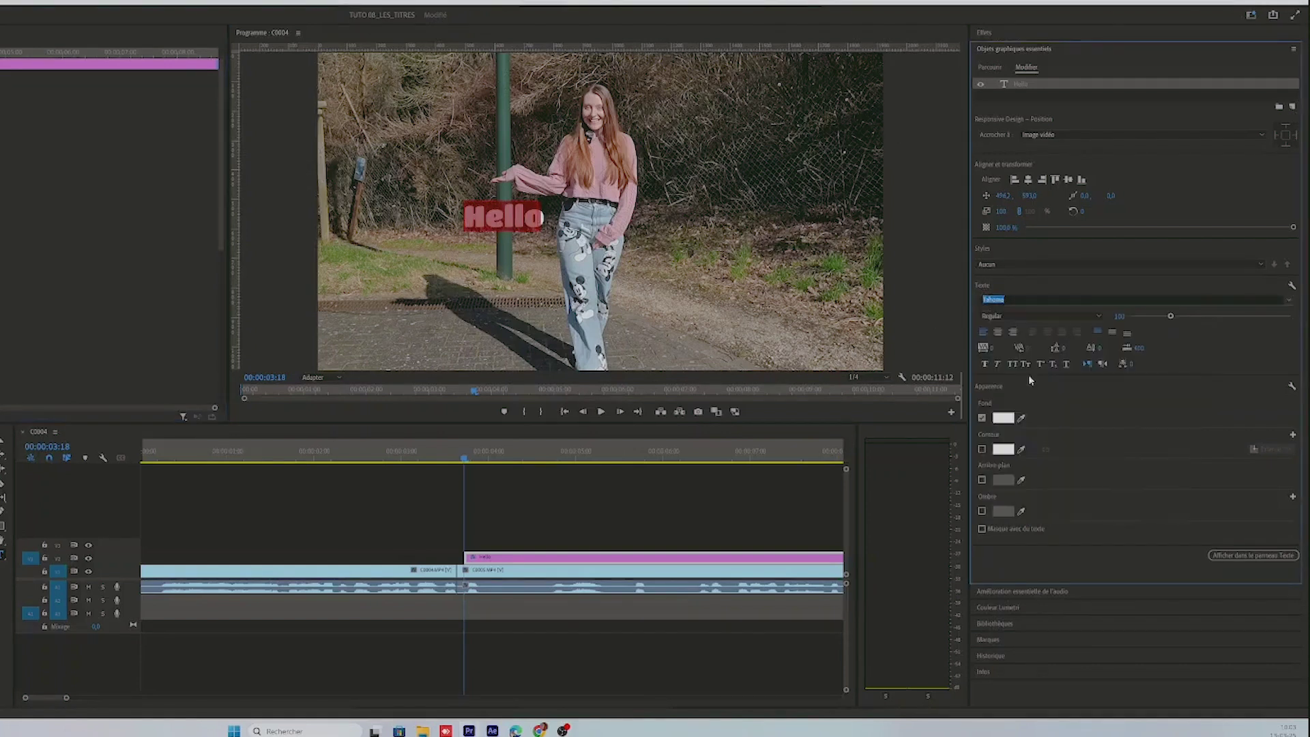
{"action": "left_click", "coordinate": [1027, 301]}
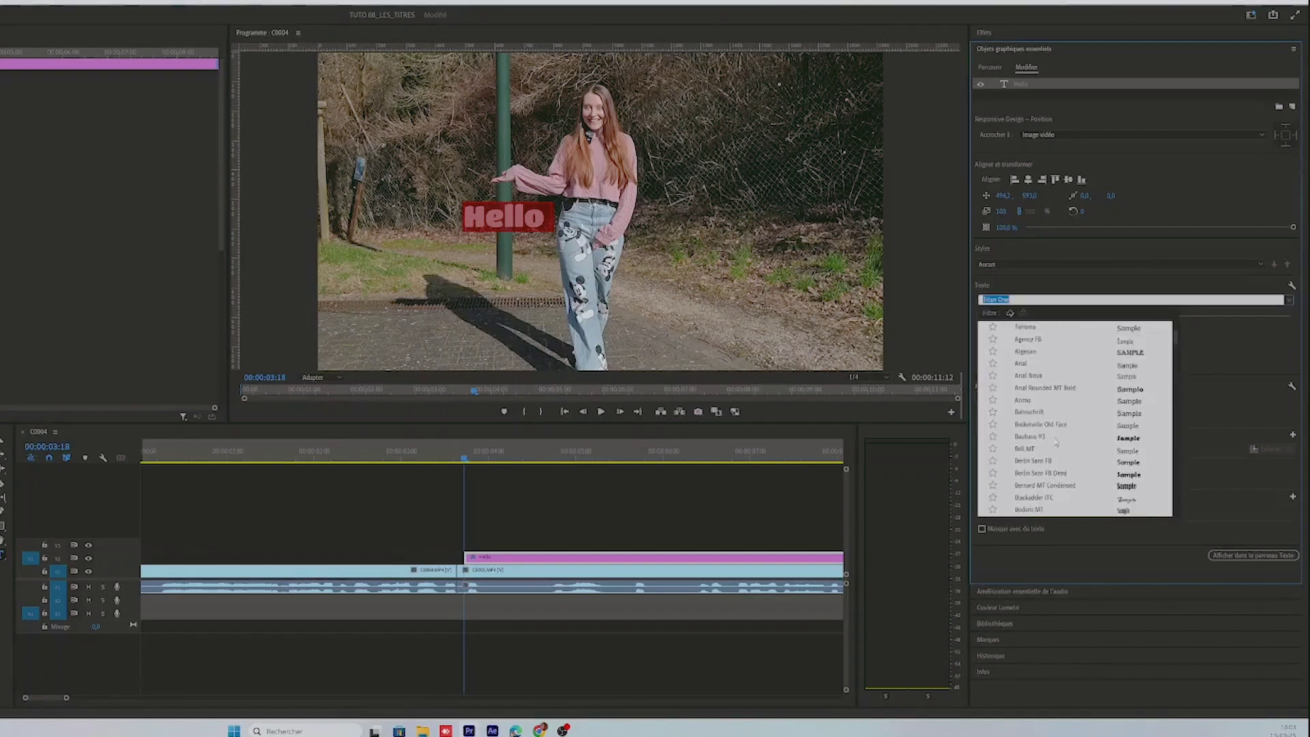
{"action": "left_click", "coordinate": [1222, 344]}
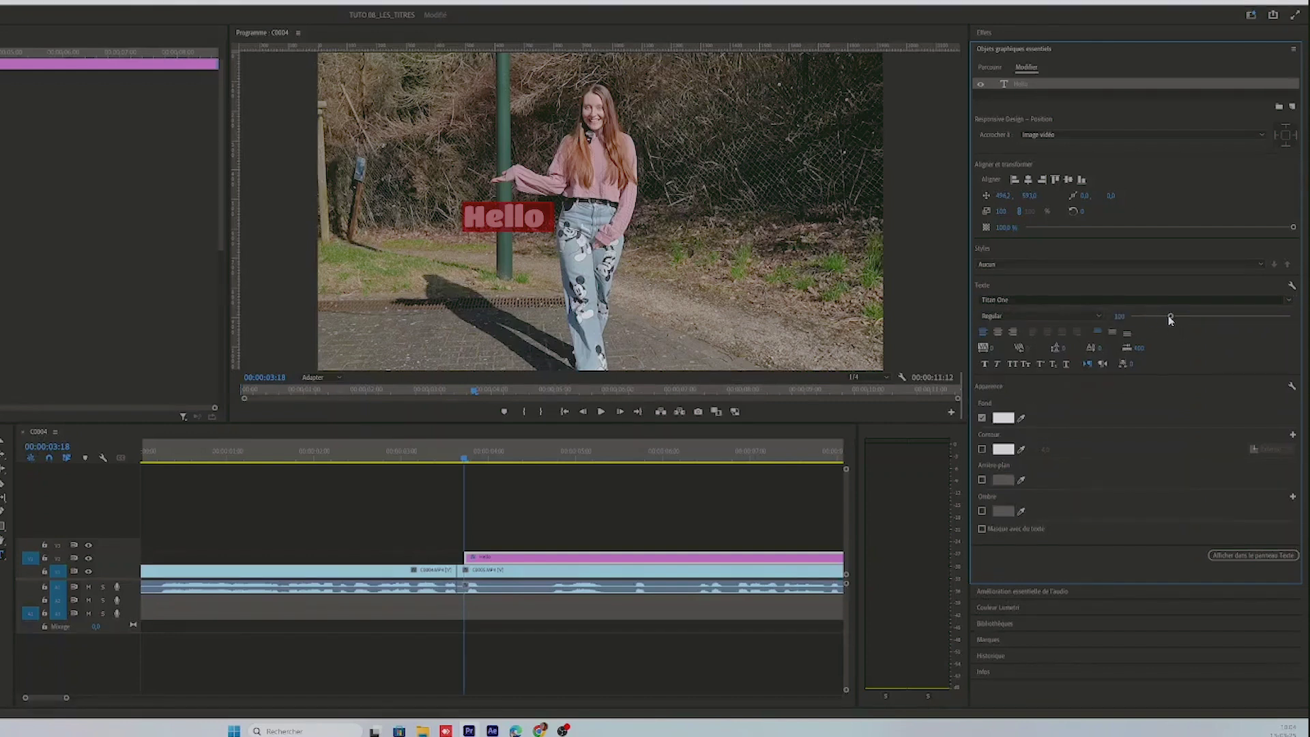
{"action": "mouse_move", "coordinate": [1176, 316]}
{"action": "left_mouse_down"}
{"action": "mouse_move", "coordinate": [1210, 316]}
{"action": "mouse_move", "coordinate": [1177, 318]}
{"action": "left_mouse_up"}
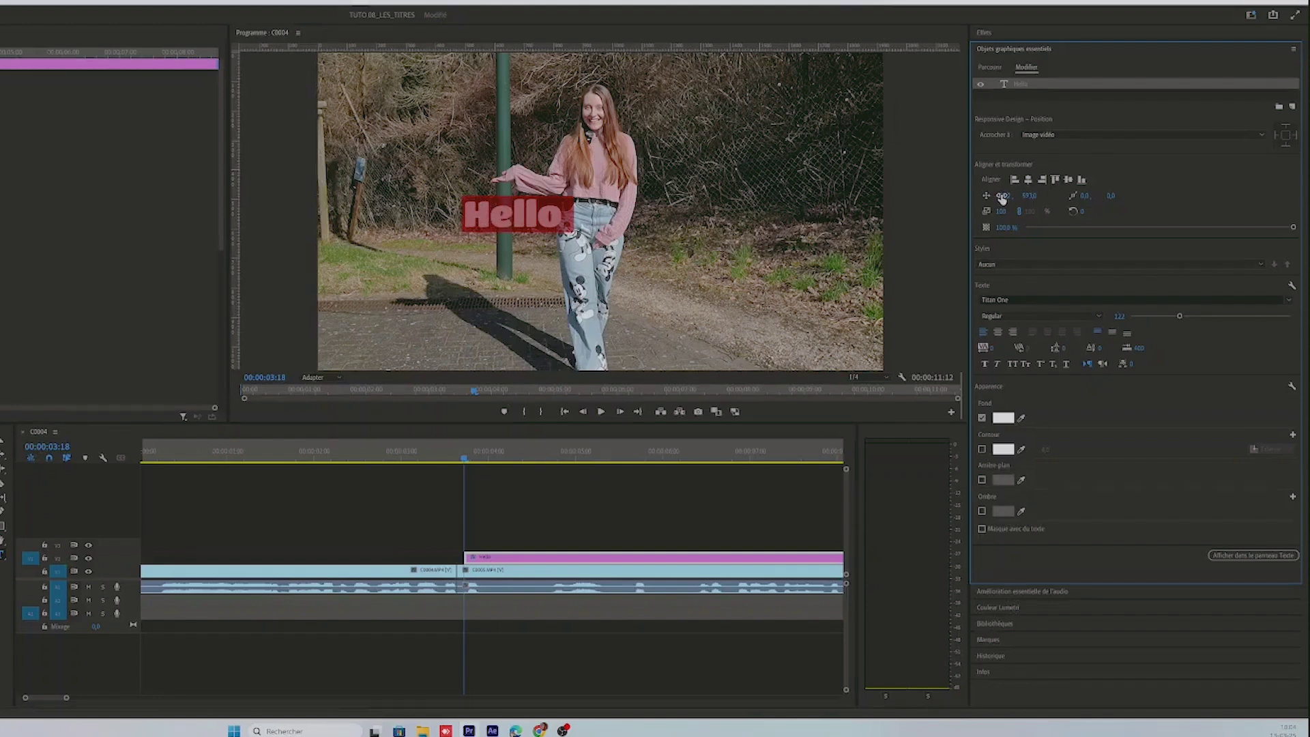
Try moving the Hello text up beside the woman's head and aligning it to the frame's centre, middle, left and right
{"action": "mouse_move", "coordinate": [1004, 198]}
{"action": "left_mouse_down"}
{"action": "mouse_move", "coordinate": [1031, 203]}
{"action": "mouse_move", "coordinate": [1000, 198]}
{"action": "left_mouse_up"}
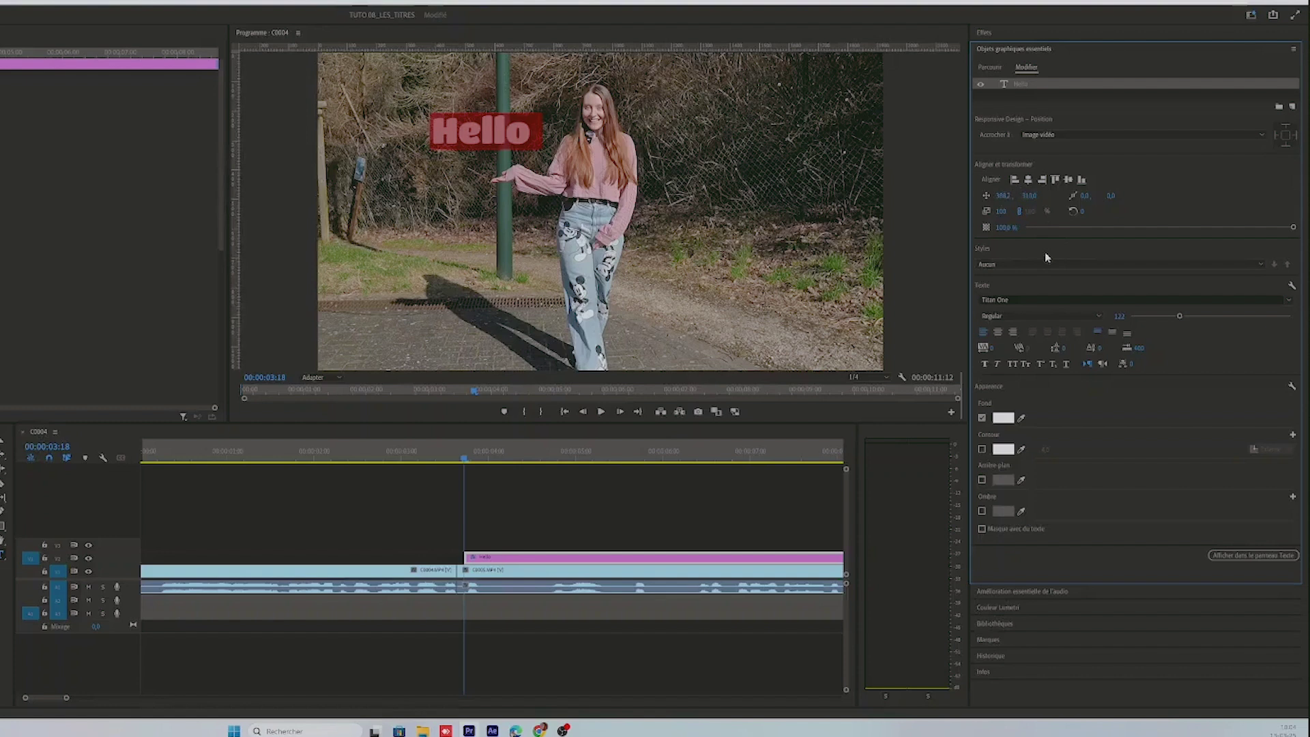
{"action": "left_click", "coordinate": [1029, 181]}
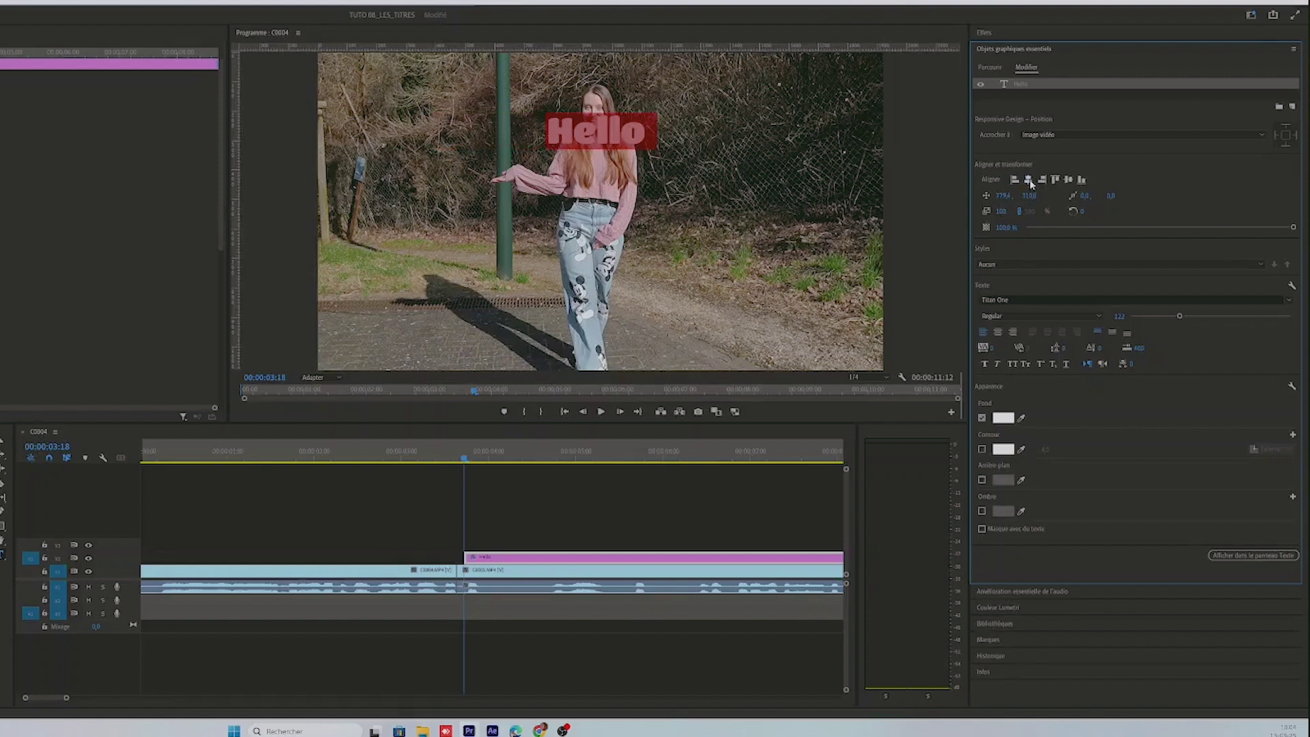
{"action": "left_click", "coordinate": [1069, 180]}
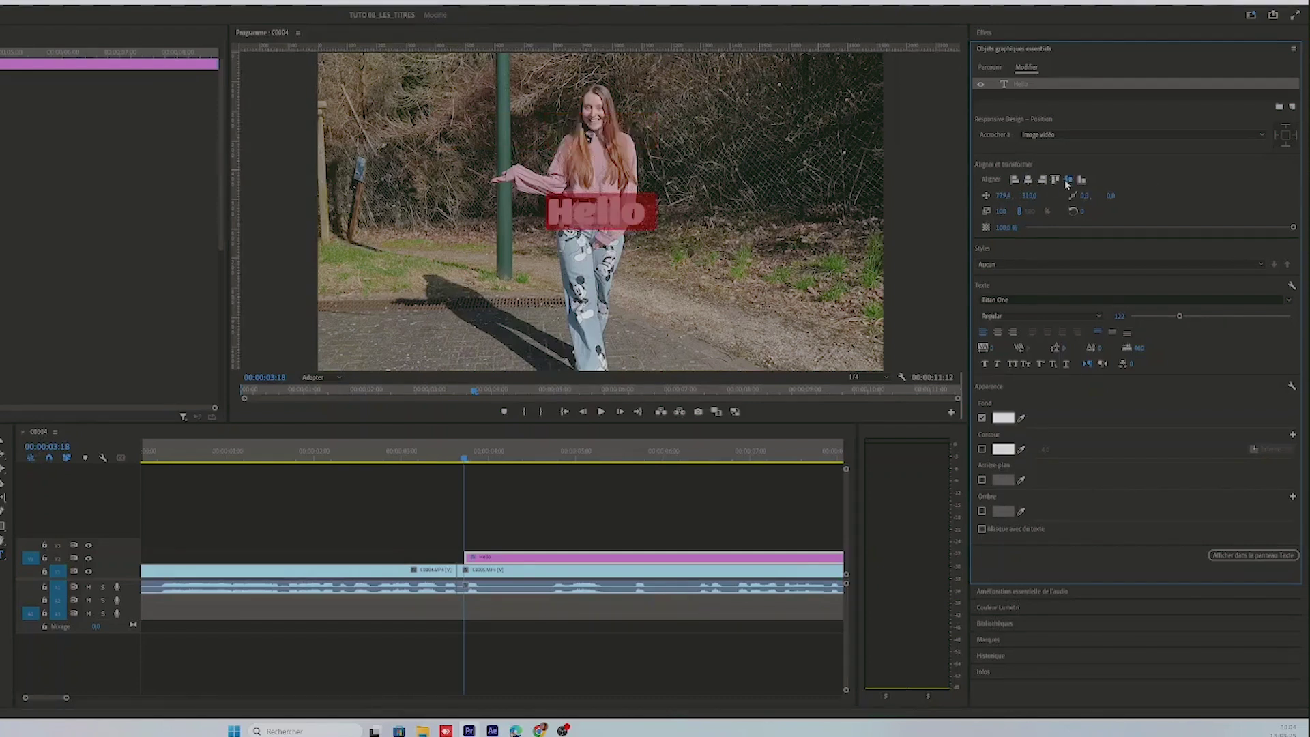
{"action": "left_click", "coordinate": [1014, 180]}
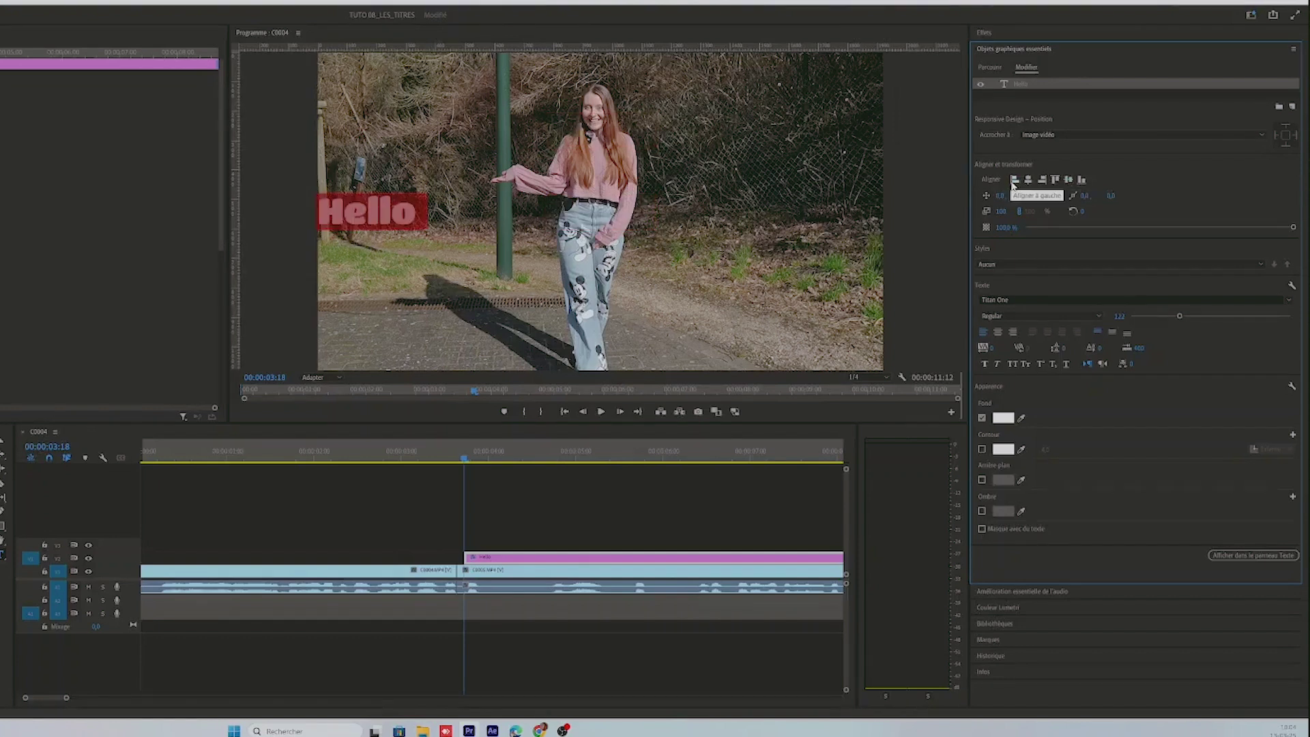
{"action": "left_click", "coordinate": [1042, 179]}
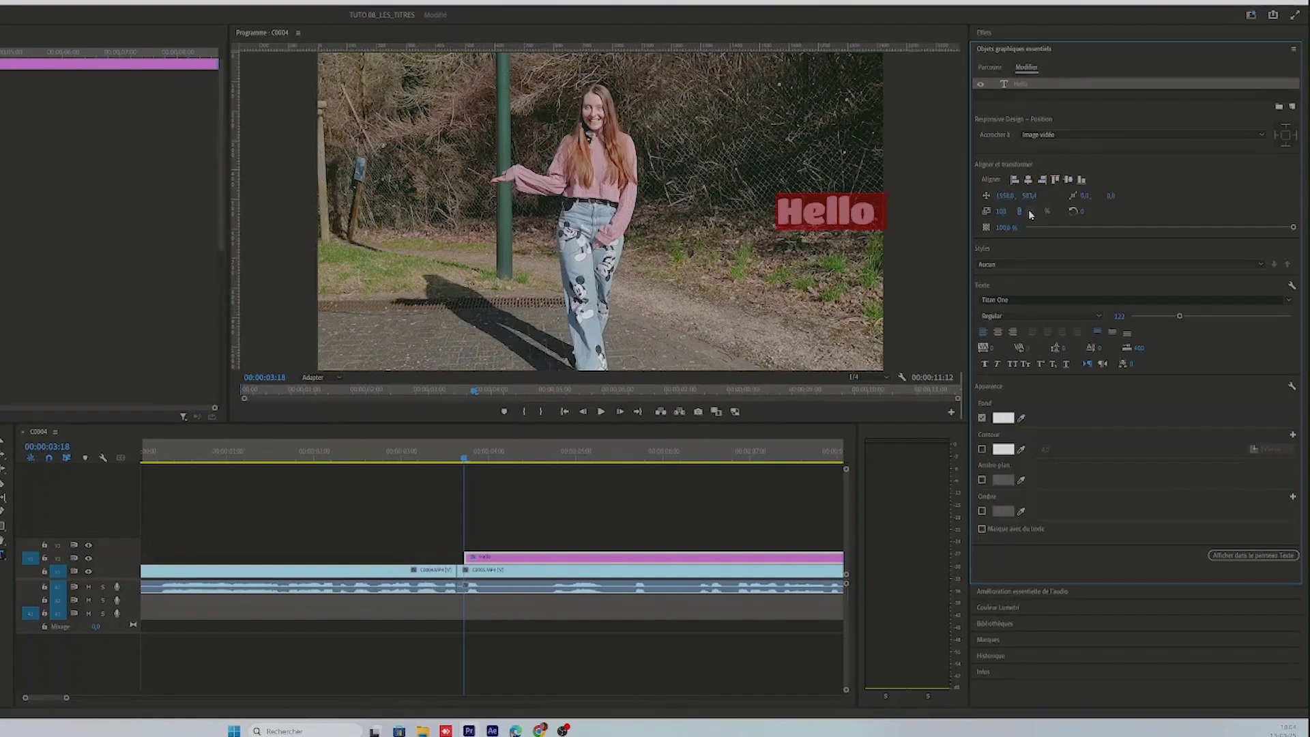
Place the Hello text above the woman's outstretched hand, at a position of about 422, 296
{"action": "left_click_drag", "start_coordinate": [1006, 196], "coordinate": [687, 196]}
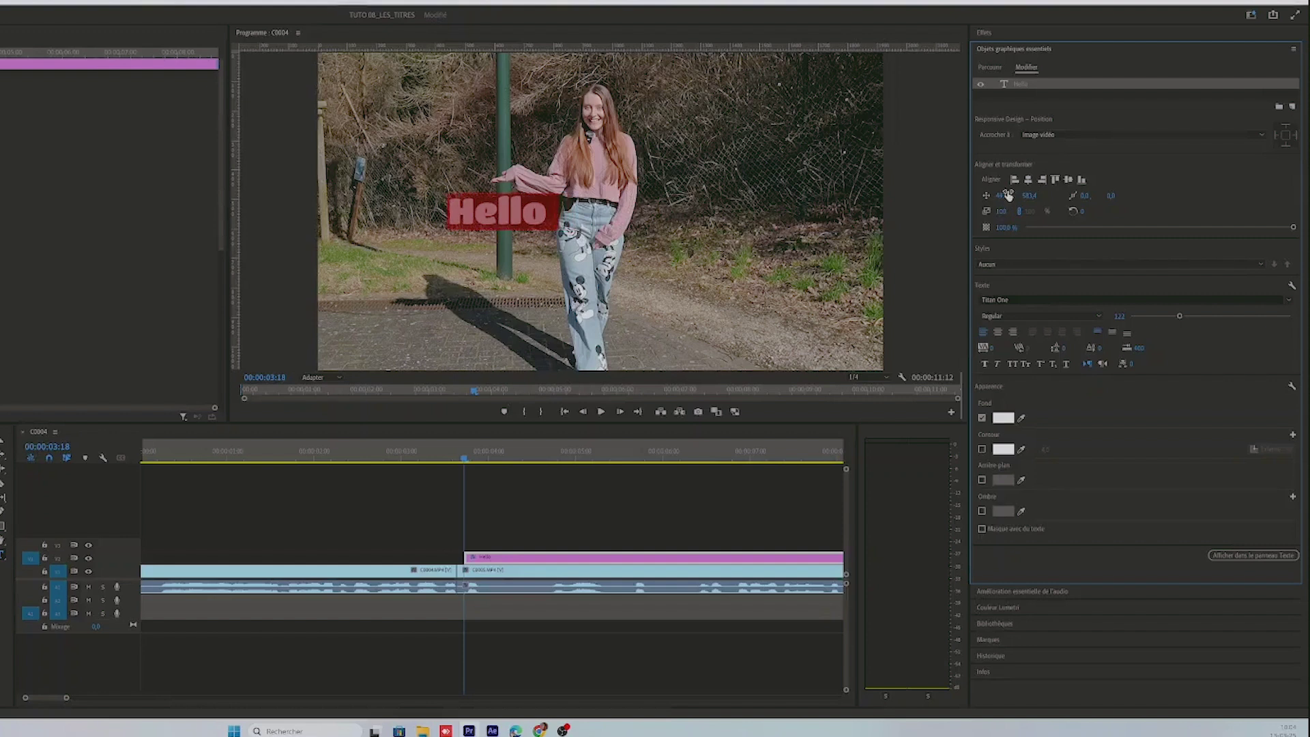
{"action": "left_click_drag", "start_coordinate": [1030, 196], "coordinate": [949, 196]}
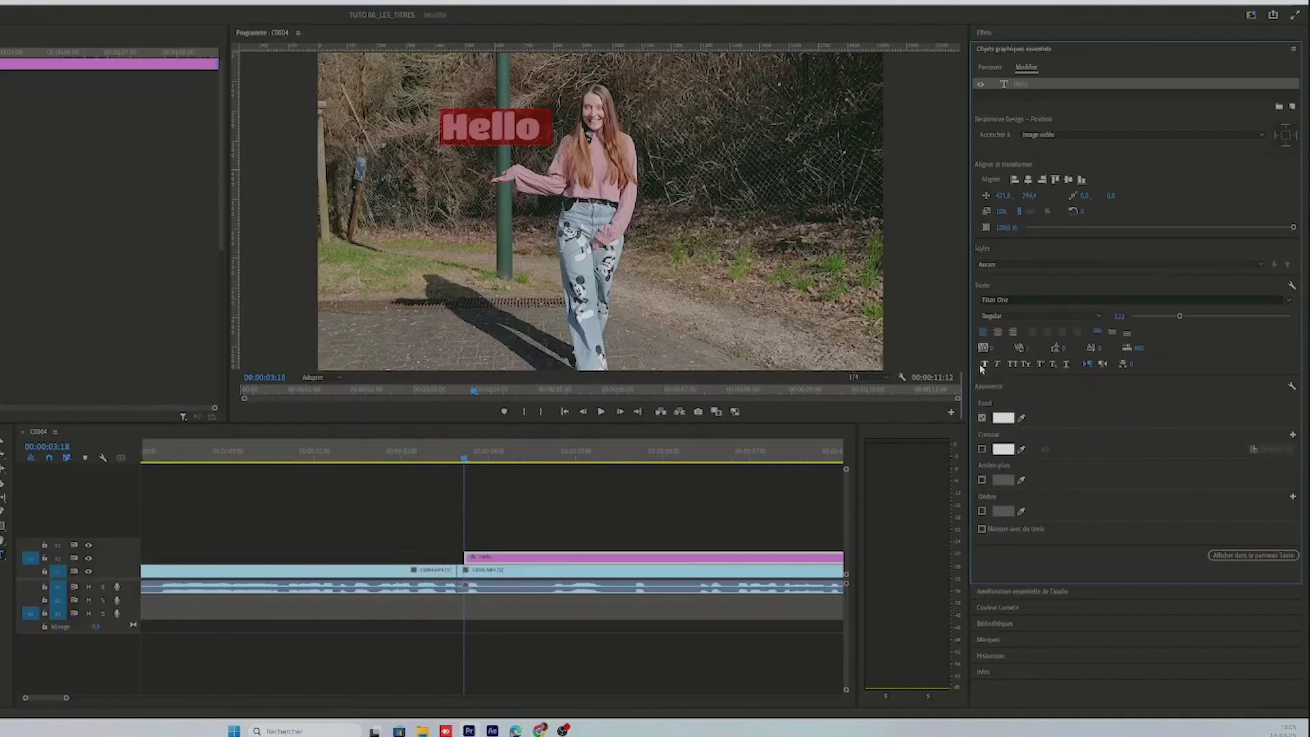
Try the faux bold, faux italic, all caps, small caps and superscript styles on the Hello text
{"action": "left_click", "coordinate": [982, 366]}
{"action": "left_click", "coordinate": [982, 366]}
{"action": "left_click", "coordinate": [997, 367]}
{"action": "left_click", "coordinate": [997, 367]}
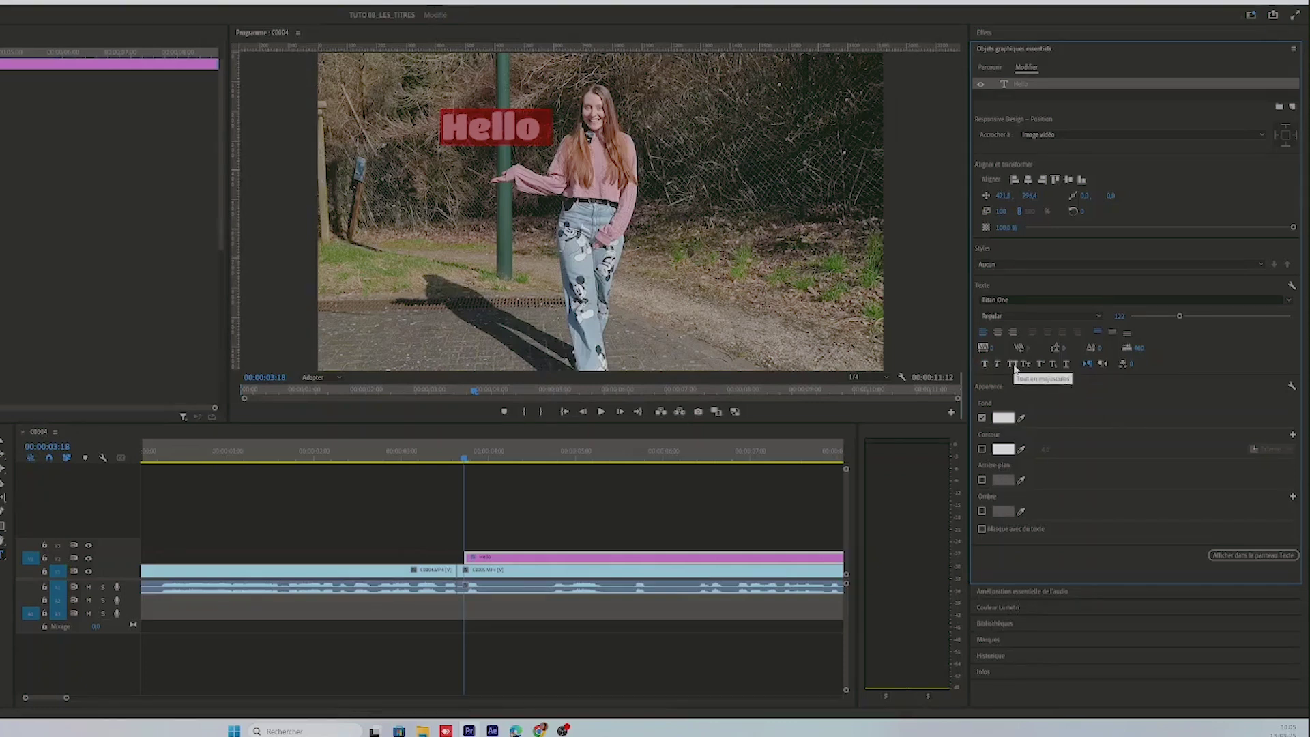
{"action": "left_click", "coordinate": [1014, 364]}
{"action": "left_click", "coordinate": [1025, 365]}
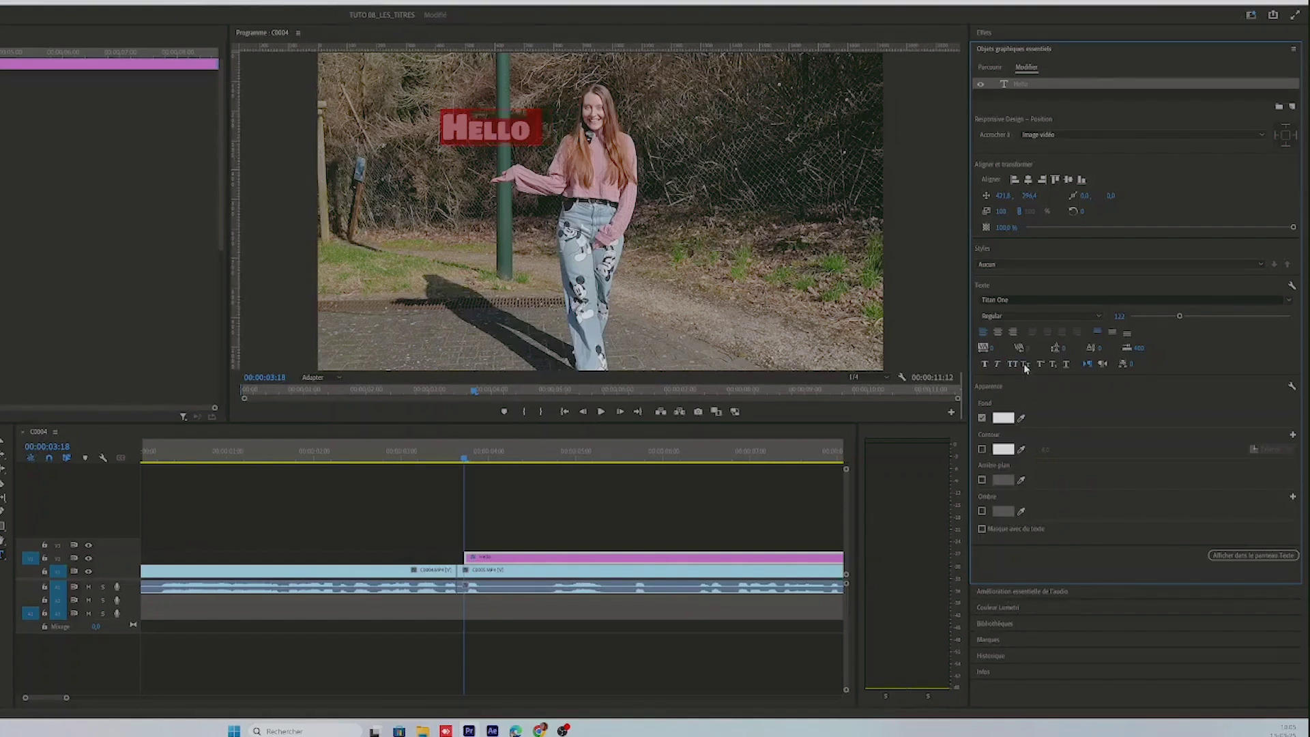
{"action": "left_click", "coordinate": [1025, 366]}
{"action": "left_click", "coordinate": [1040, 366]}
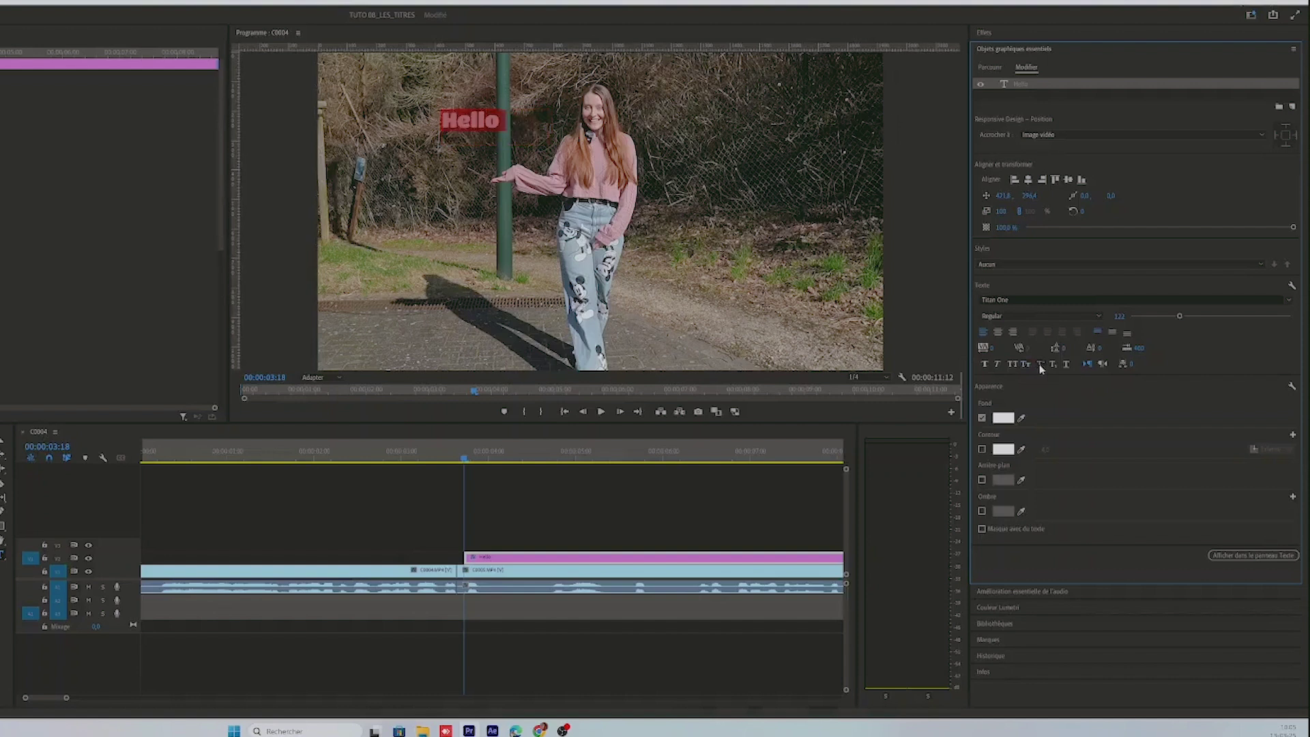
{"action": "left_click", "coordinate": [1041, 366]}
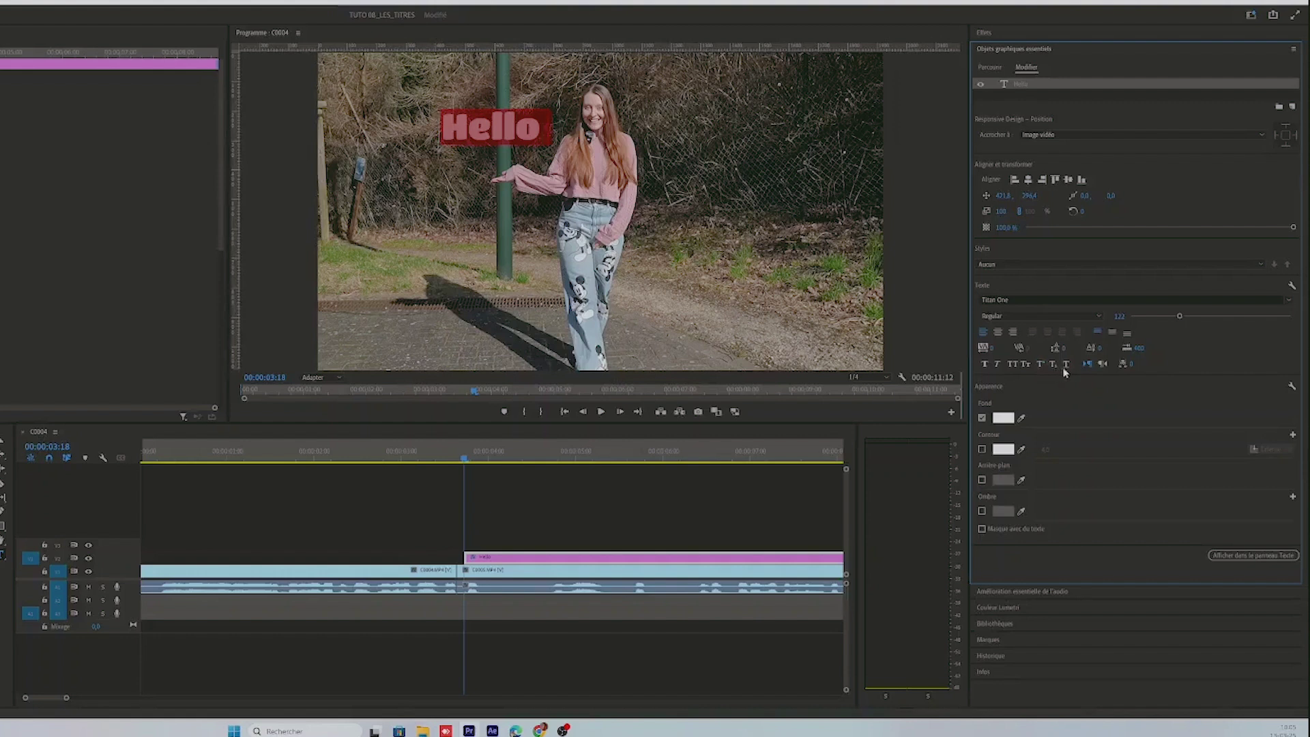
Change the Hello text's fill colour to light mauve (D4BED3) and deselect the title
{"action": "left_click", "coordinate": [1004, 420]}
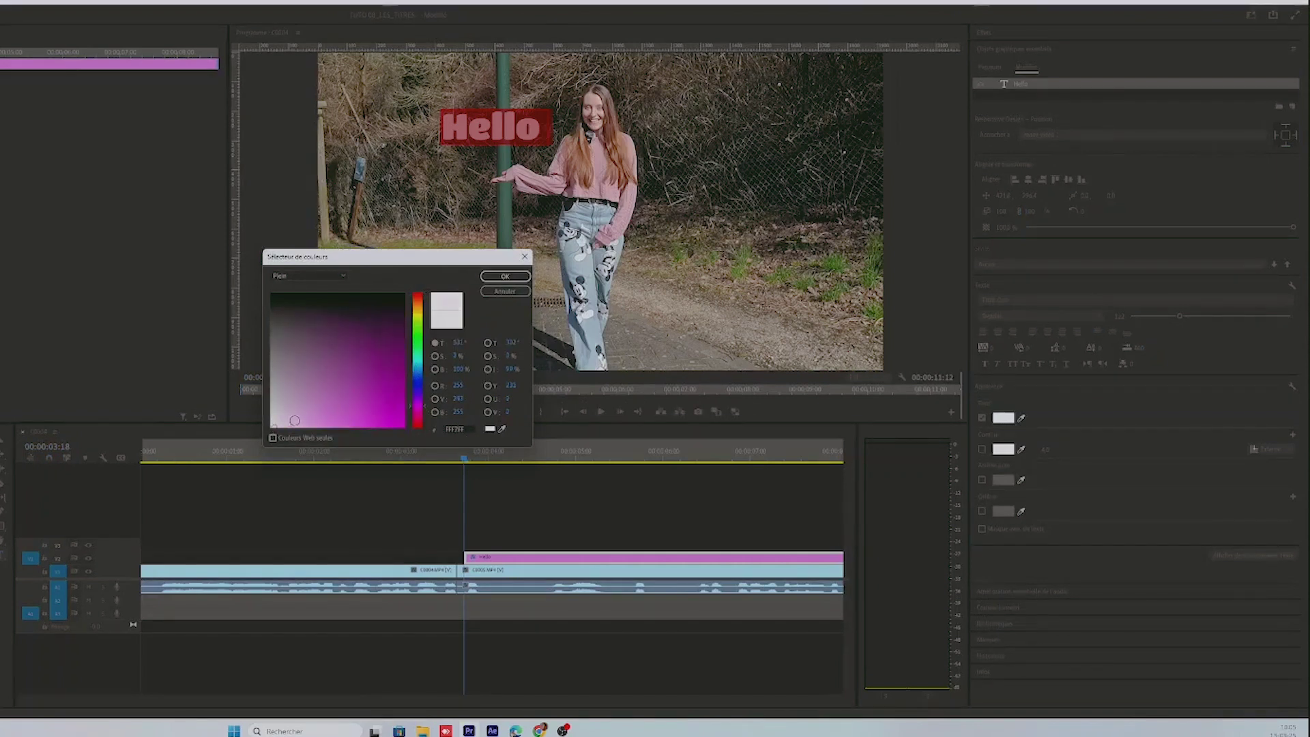
{"action": "left_click_drag", "start_coordinate": [281, 419], "coordinate": [270, 420]}
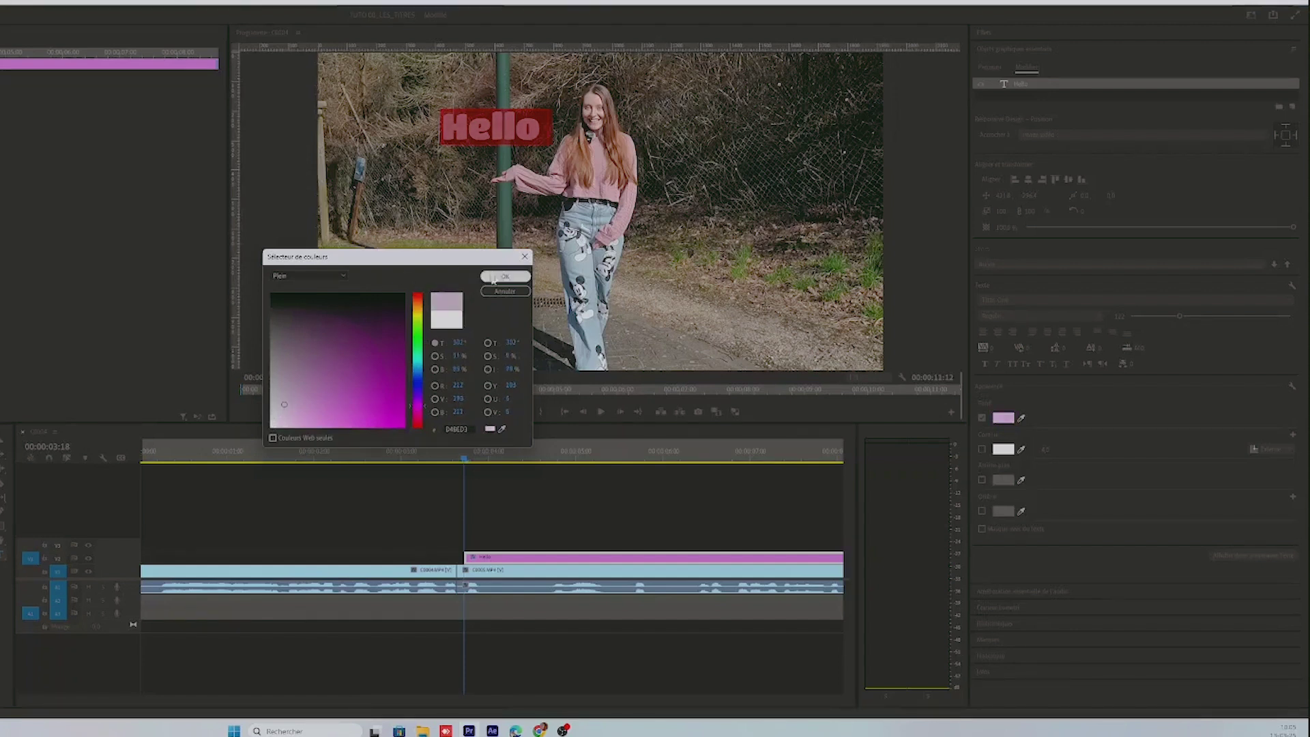
{"action": "key", "text": "Return"}
{"action": "left_click", "coordinate": [564, 489]}
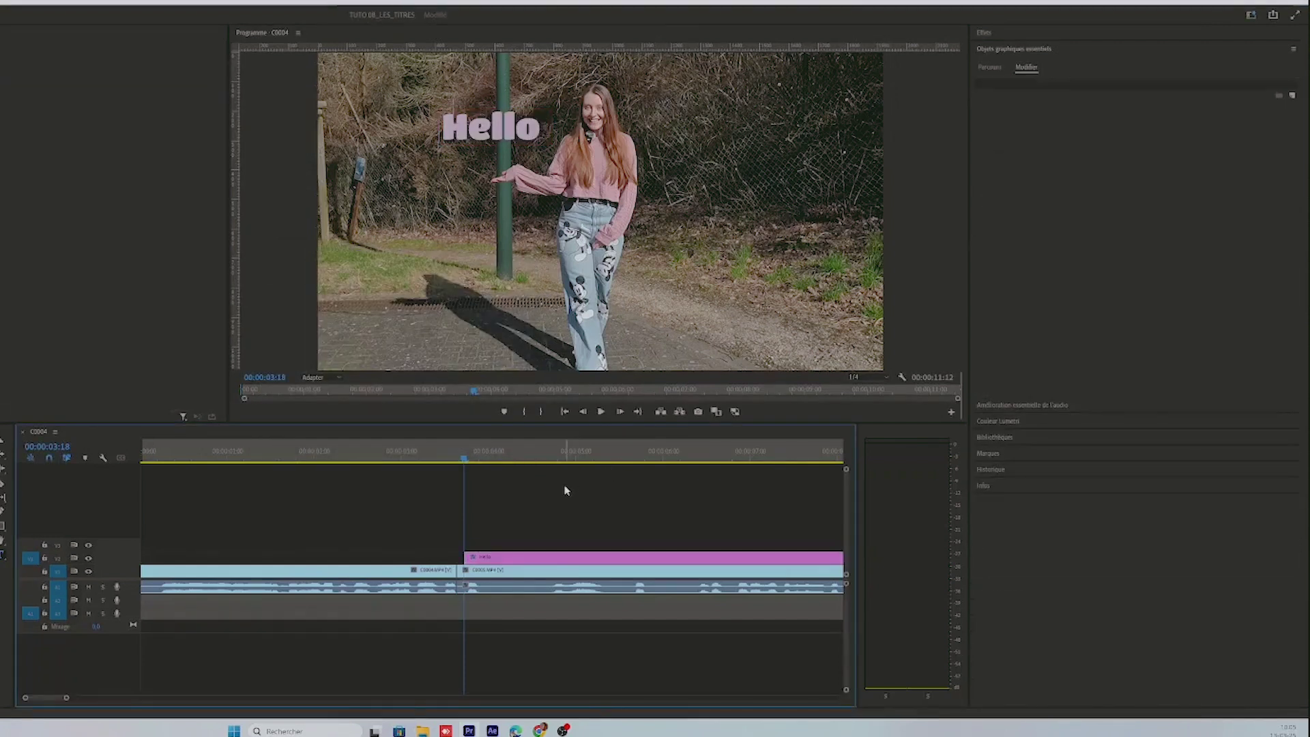
Reselect the Hello text on the title clip and give it a white outer outline with a width of 11
{"action": "left_click", "coordinate": [573, 560]}
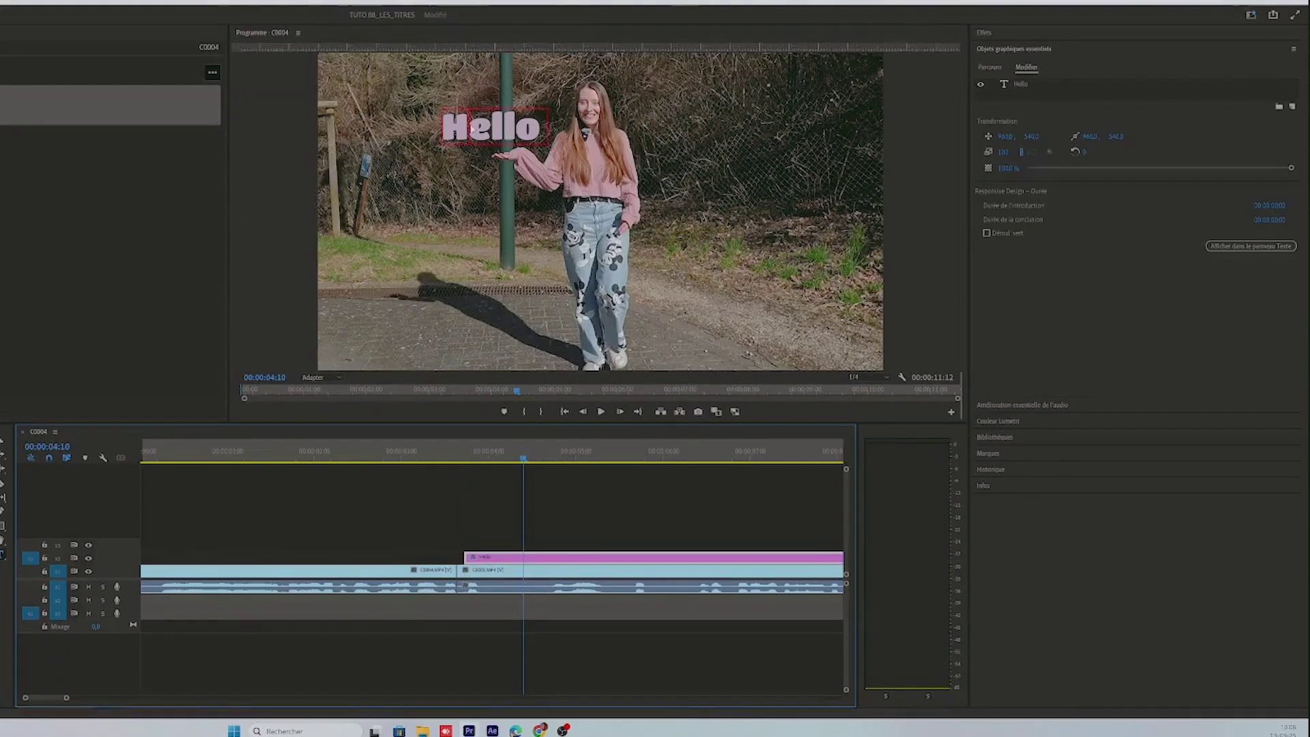
{"action": "left_click", "coordinate": [474, 135]}
{"action": "left_click_drag", "start_coordinate": [474, 135], "coordinate": [454, 135]}
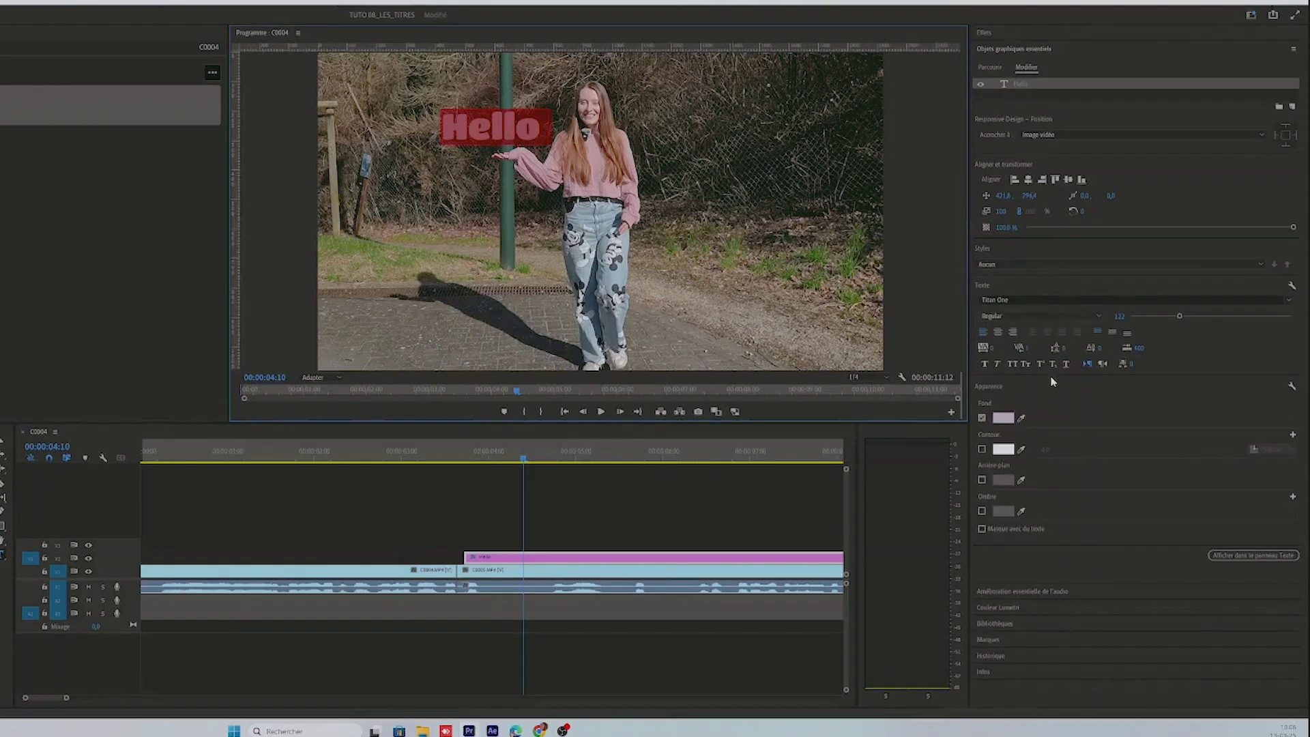
{"action": "left_click", "coordinate": [982, 451]}
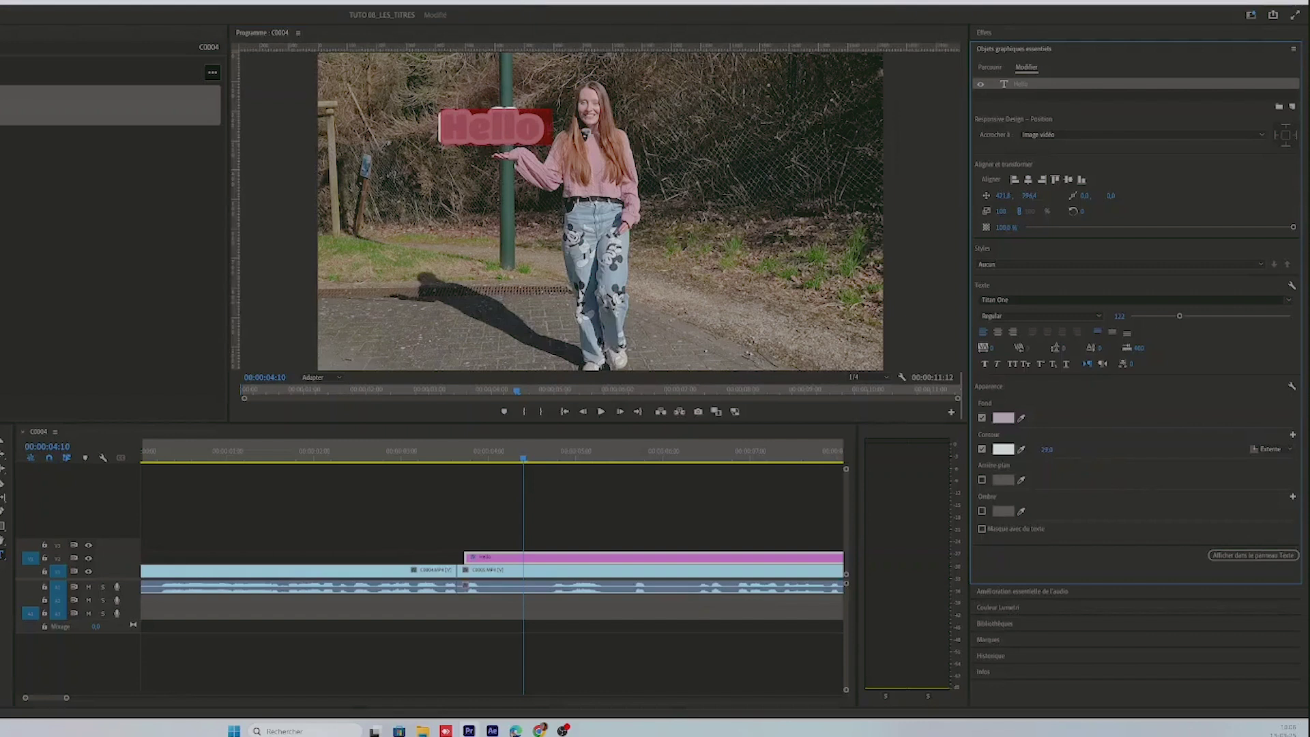
{"action": "mouse_move", "coordinate": [1047, 450]}
{"action": "left_mouse_down"}
{"action": "mouse_move", "coordinate": [1033, 450]}
{"action": "mouse_move", "coordinate": [1058, 448]}
{"action": "left_mouse_up"}
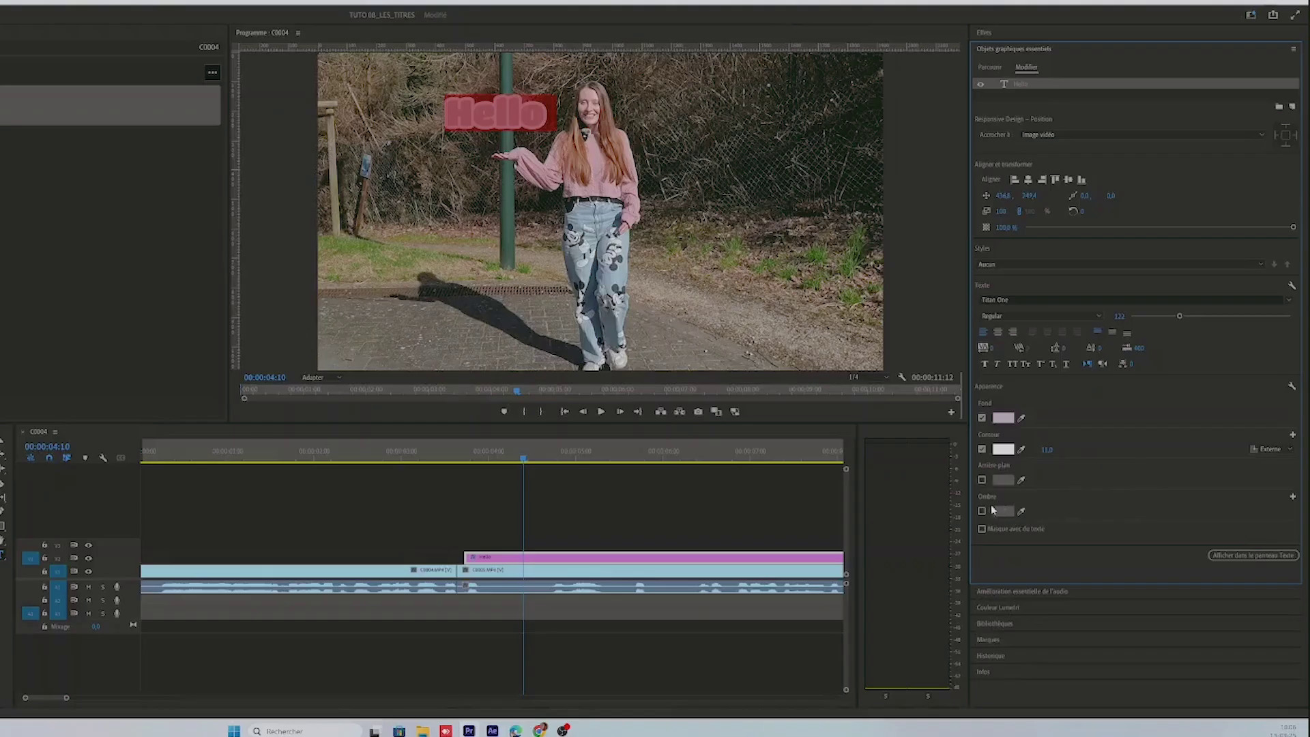
Turn on the Hello text's shadow, magnify the preview to 150% to check it unselected, and reselect the text
{"action": "left_click", "coordinate": [983, 511]}
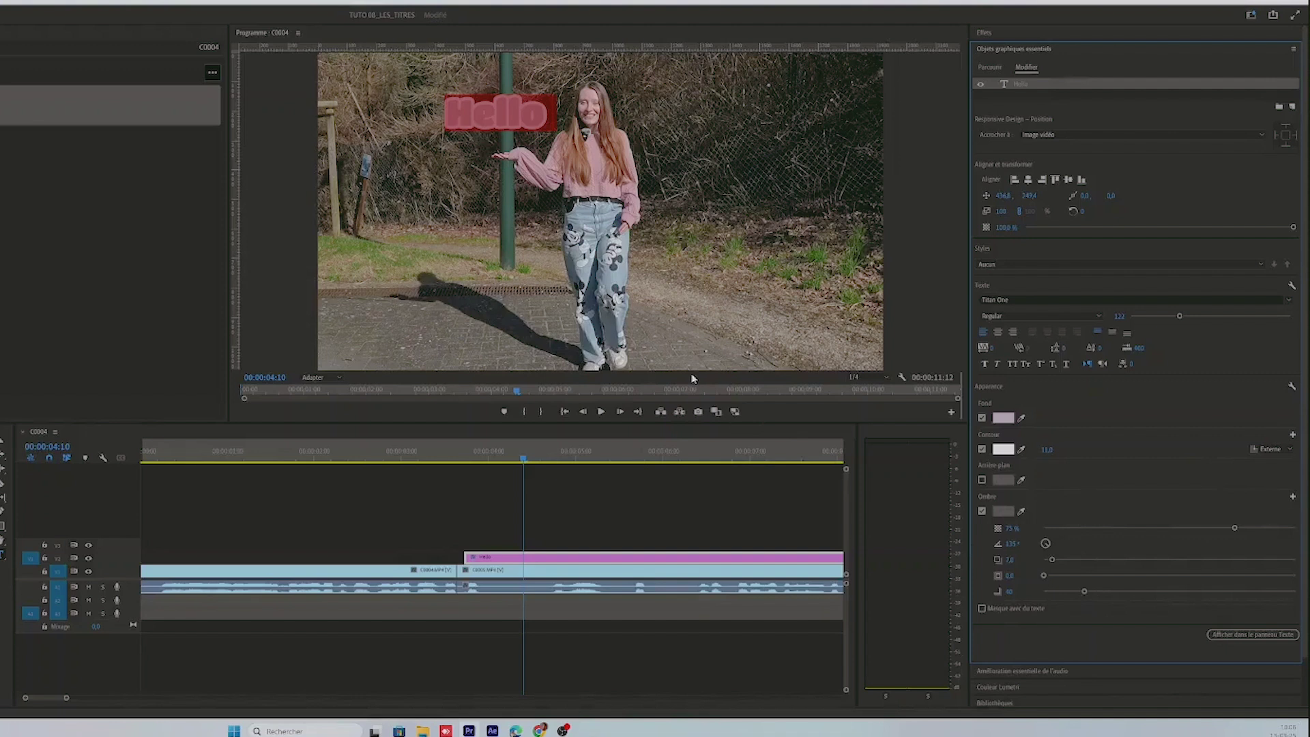
{"action": "left_click", "coordinate": [321, 378]}
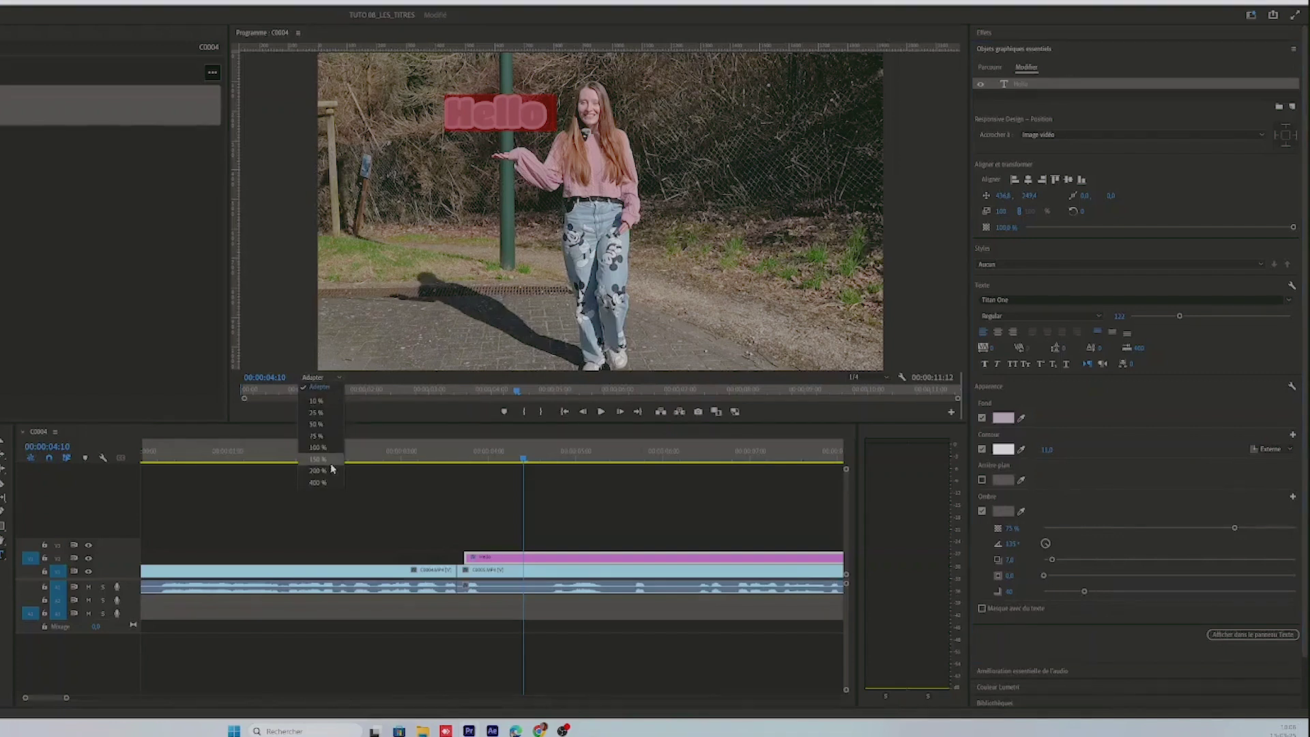
{"action": "left_click", "coordinate": [332, 467]}
{"action": "left_click_drag", "start_coordinate": [957, 232], "coordinate": [973, 166]}
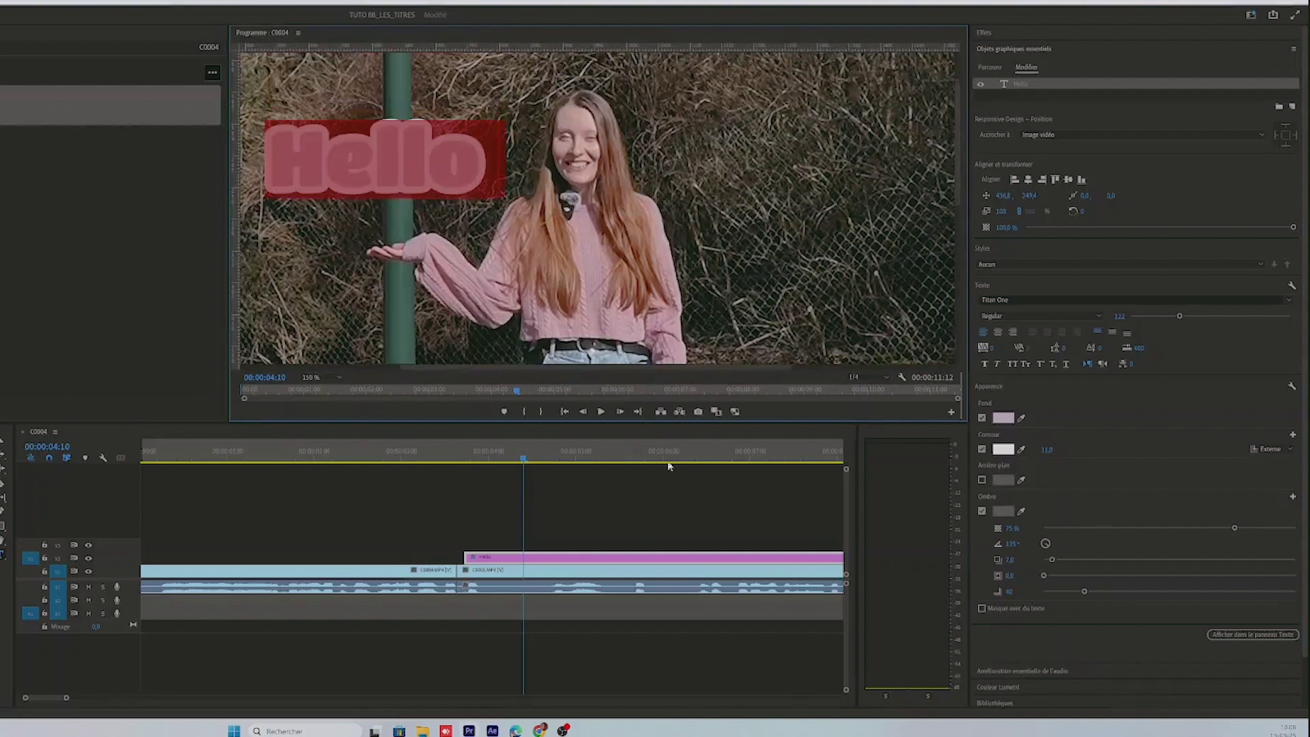
{"action": "left_click", "coordinate": [570, 520]}
{"action": "left_click", "coordinate": [535, 558]}
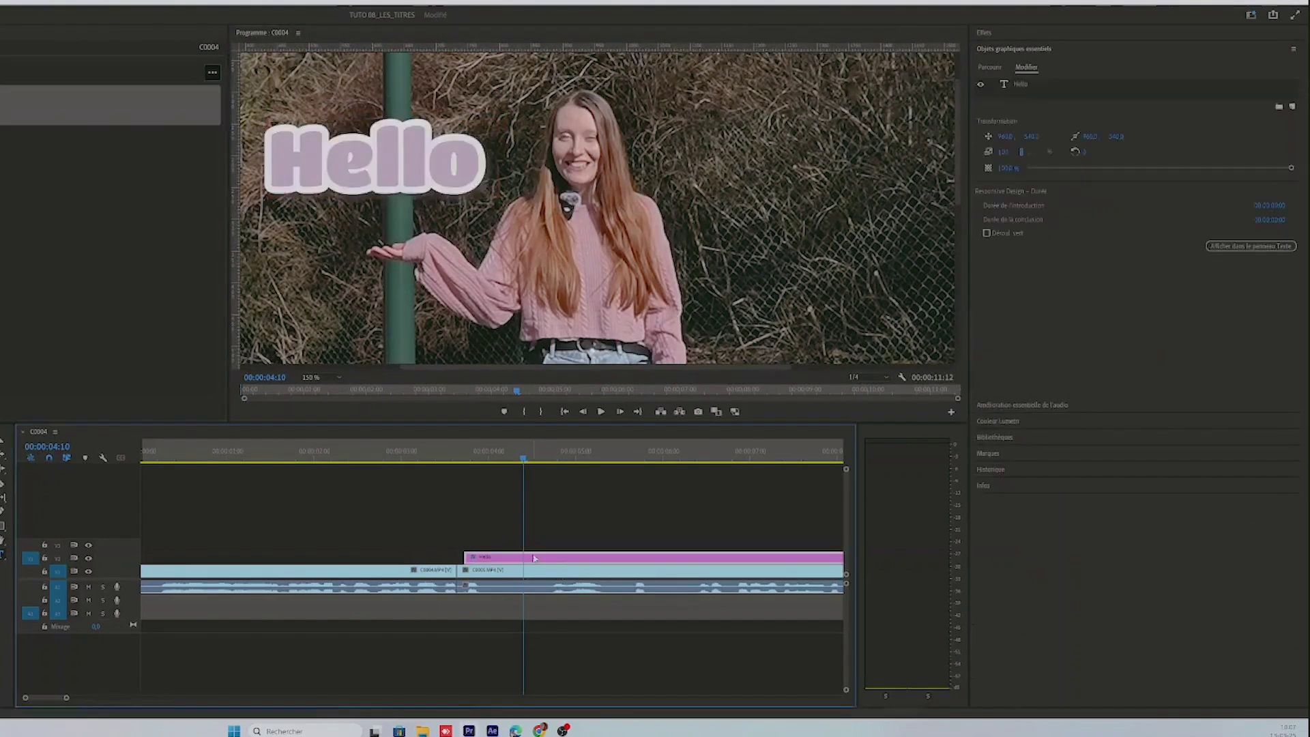
{"action": "left_click_drag", "start_coordinate": [388, 161], "coordinate": [294, 164]}
{"action": "left_click_drag", "start_coordinate": [499, 165], "coordinate": [265, 164]}
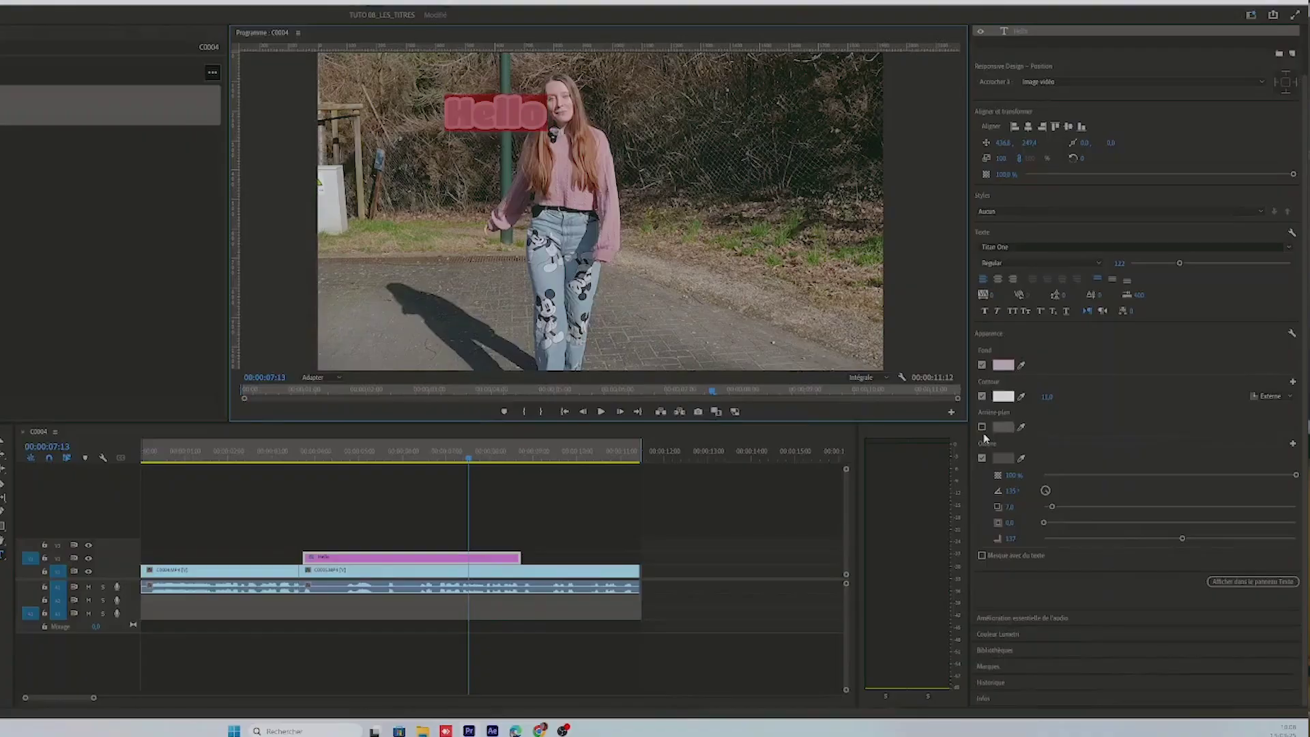
Try a dark red (AC3D3D) background behind the Hello text and deselect the title
{"action": "left_click", "coordinate": [982, 428]}
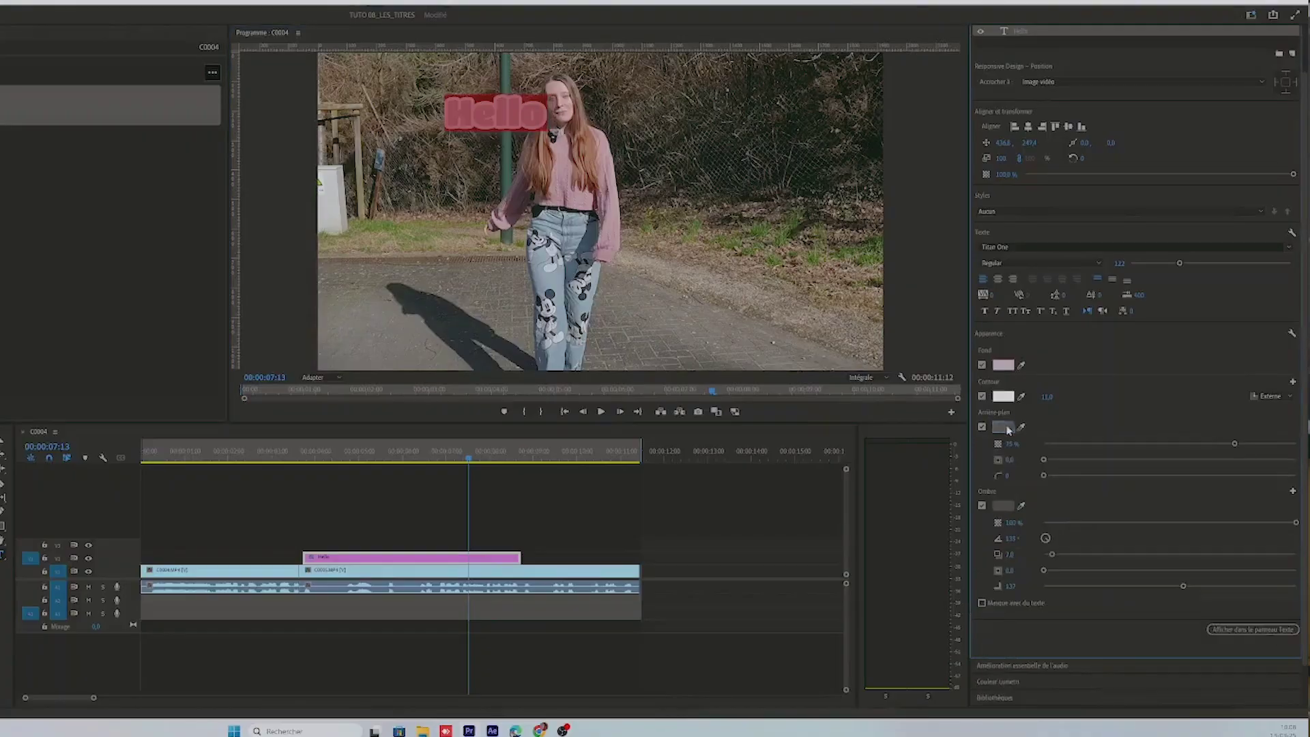
{"action": "left_click", "coordinate": [1003, 428]}
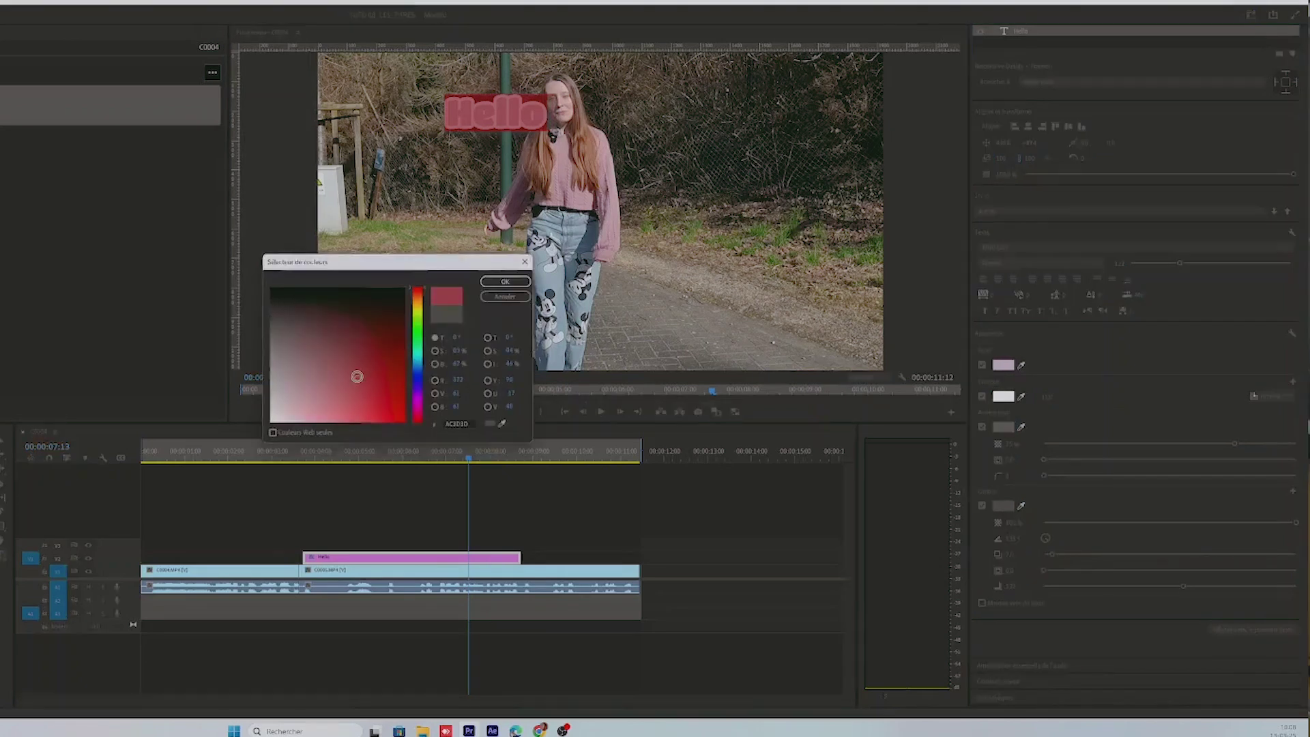
{"action": "left_click", "coordinate": [513, 280]}
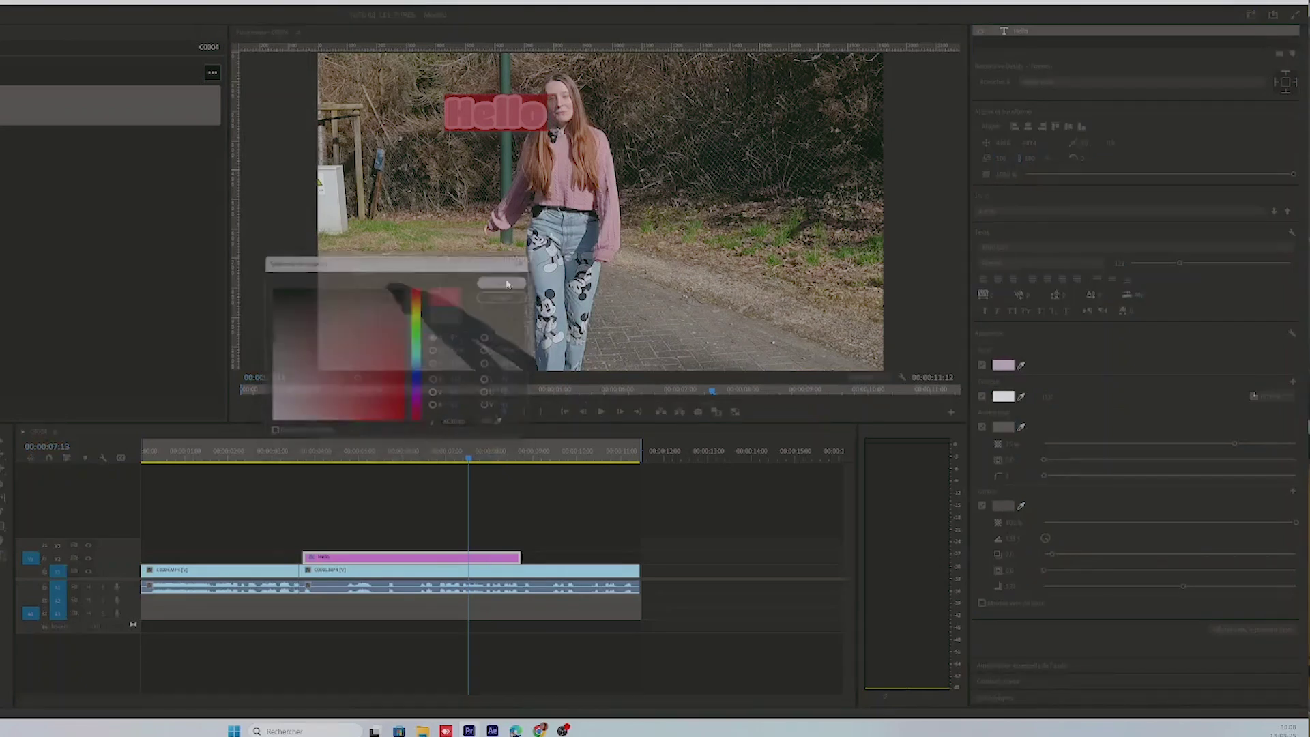
{"action": "left_click", "coordinate": [764, 565]}
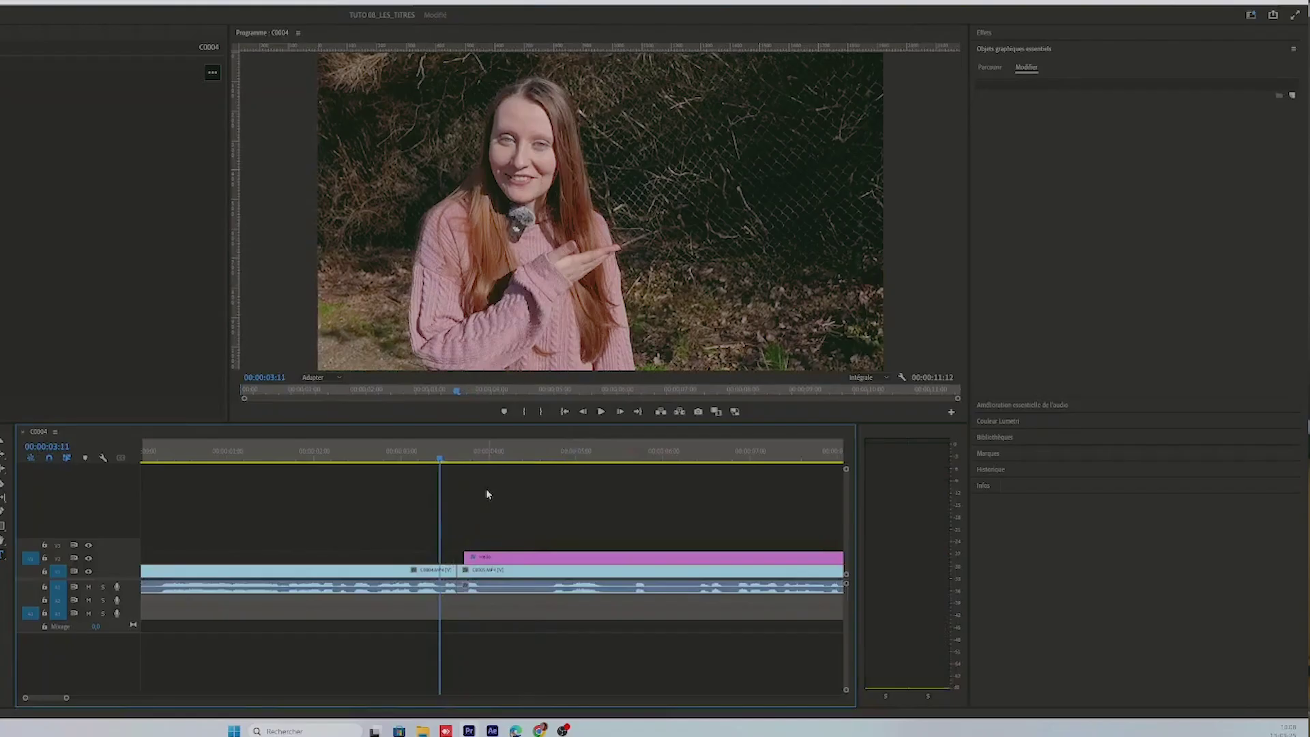
Play the sequence from about 00:00:02:05 to review how the Hello title appears over the second clip
{"action": "key", "text": "minus"}
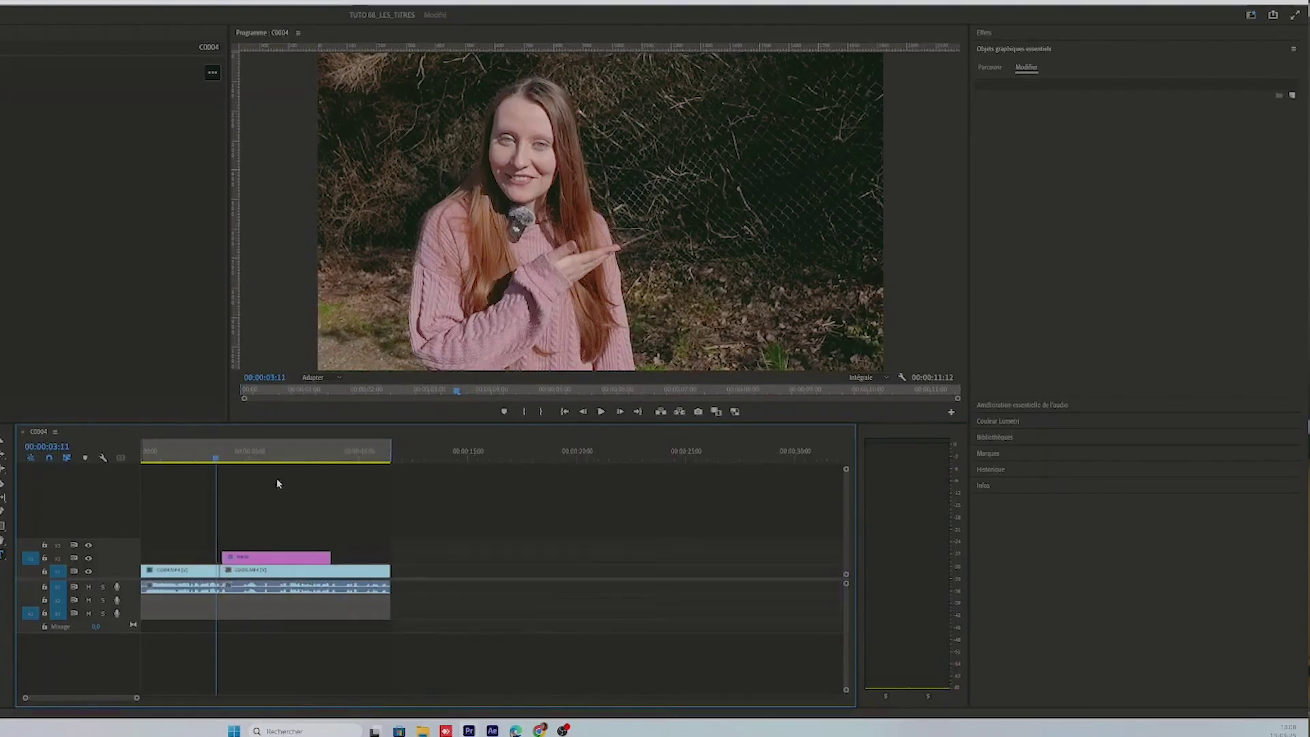
{"action": "key", "text": "equal"}
{"action": "left_click", "coordinate": [333, 450]}
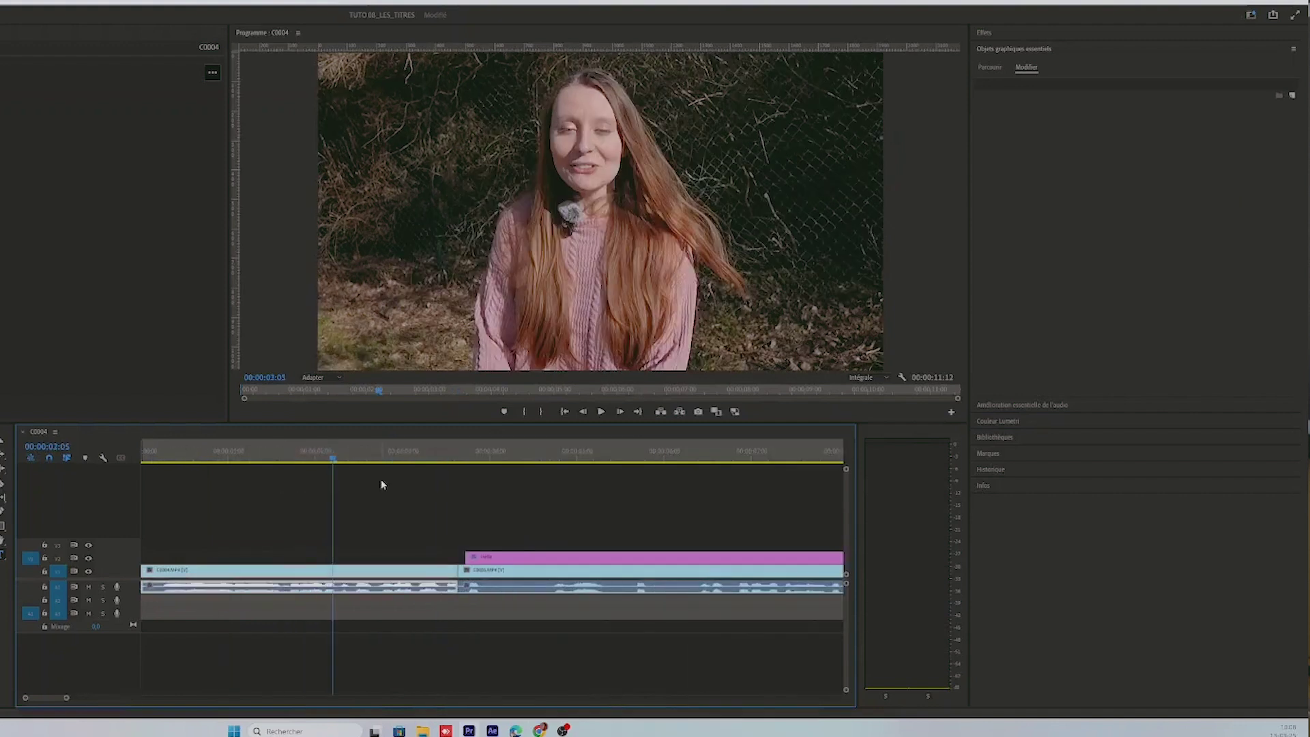
{"action": "key", "text": "space"}
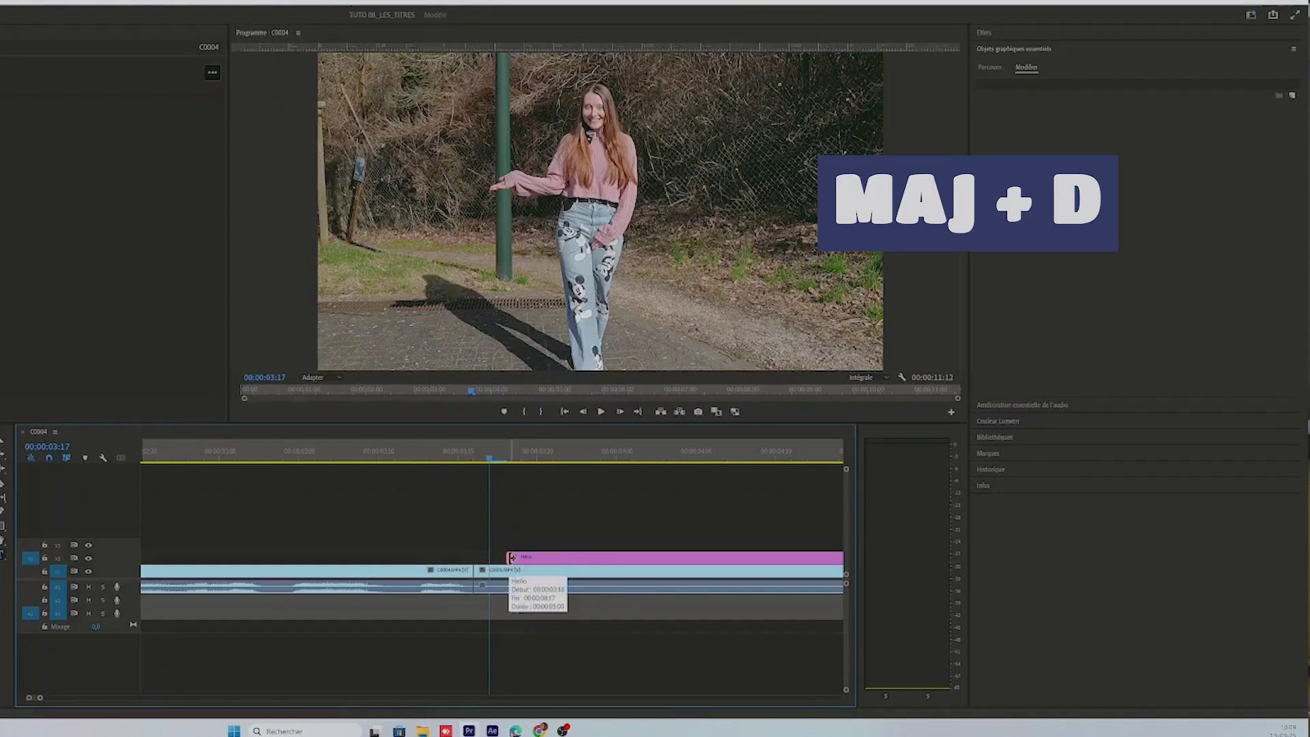
Add the default transition at the start of the Hello title, shorten it to about half its length and play it
{"action": "key", "text": "shift+d"}
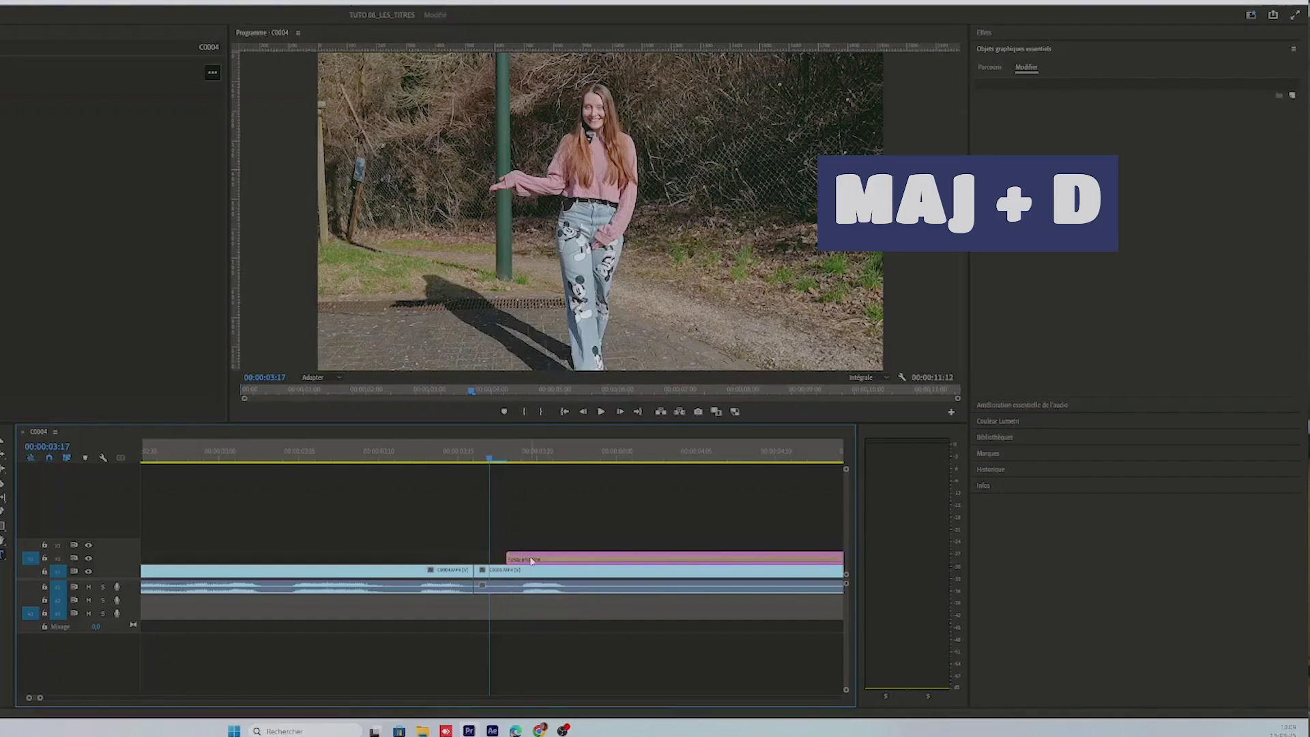
{"action": "key", "text": "minus"}
{"action": "key", "text": "minus"}
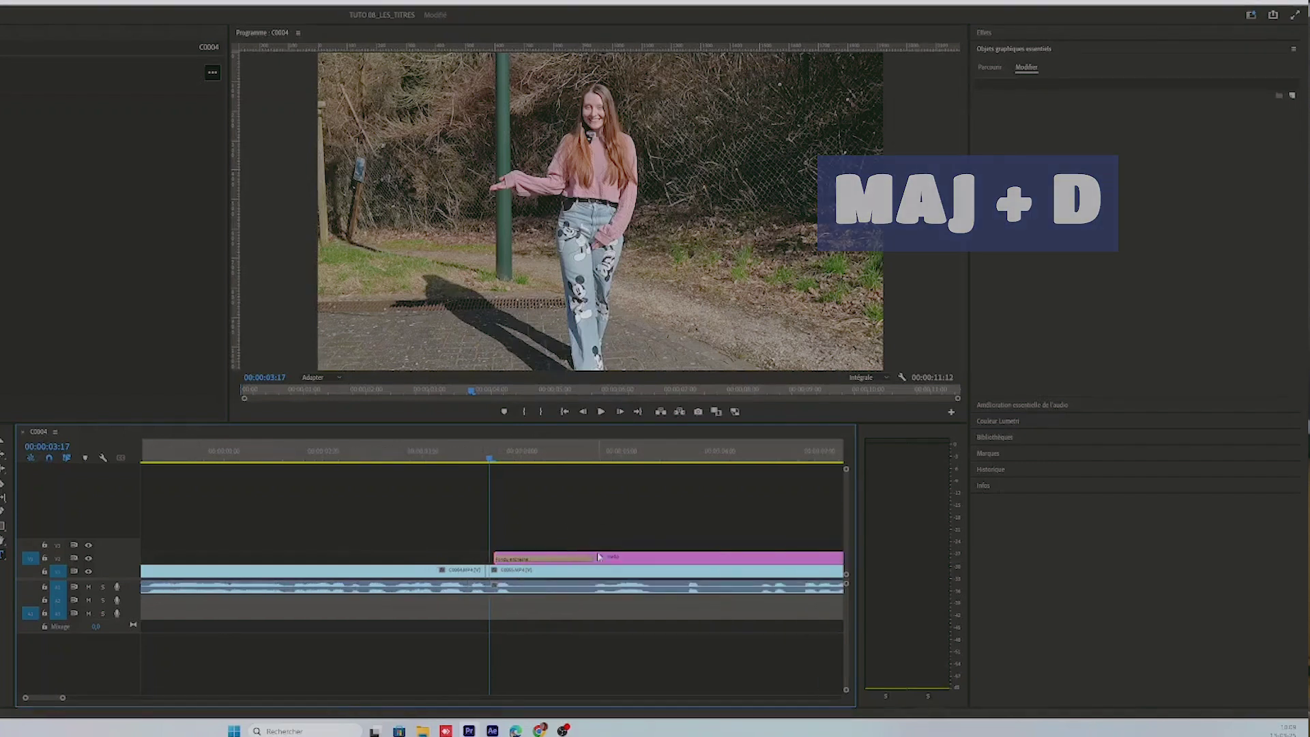
{"action": "left_click_drag", "start_coordinate": [590, 559], "coordinate": [545, 560]}
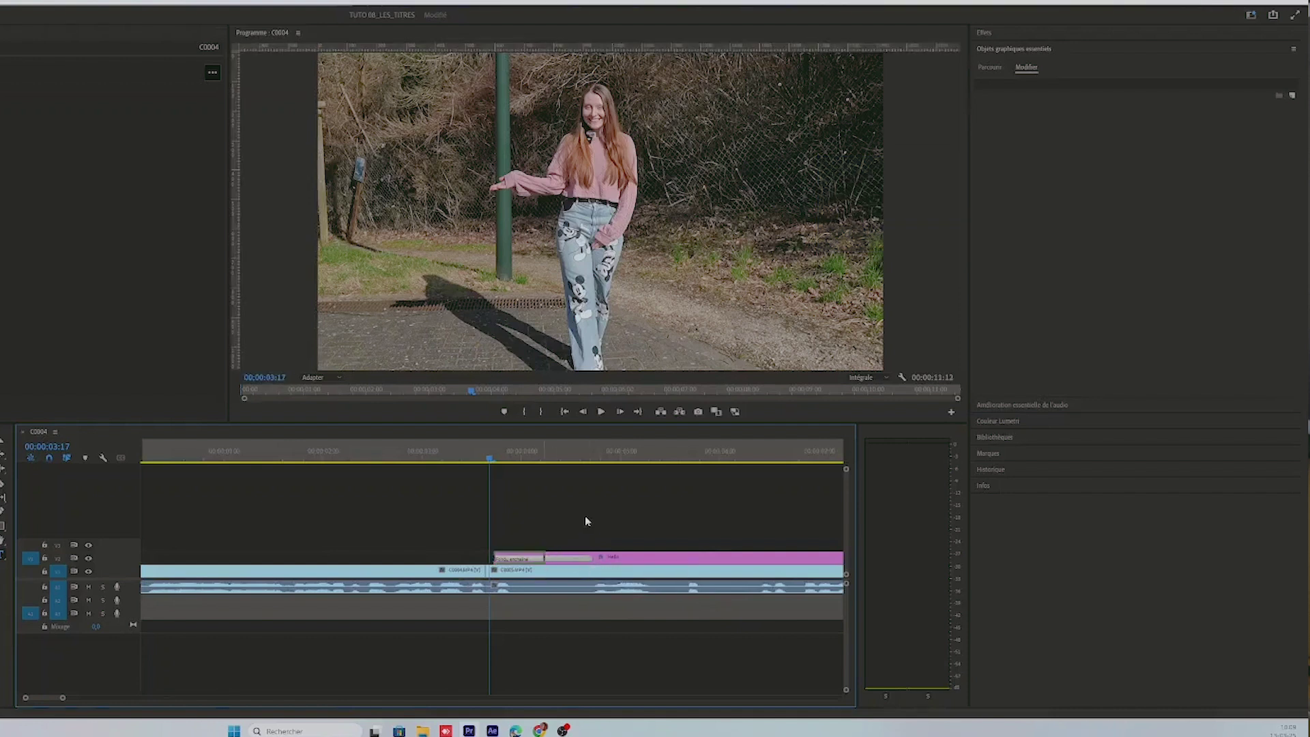
{"action": "key", "text": "space"}
{"action": "key", "text": "space"}
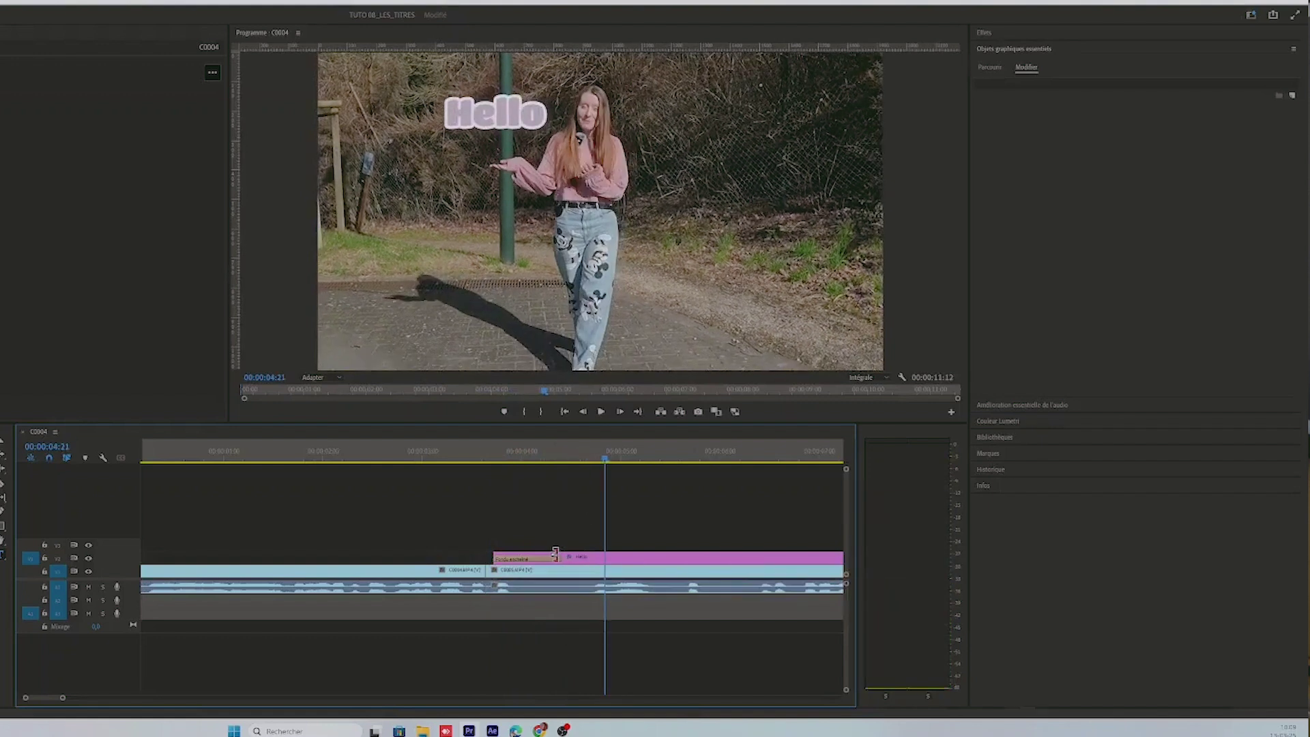
Shorten the Hello title's opening transition further, extend the title's start back to the cut between the clips, and play it
{"action": "left_click_drag", "start_coordinate": [525, 561], "coordinate": [558, 561]}
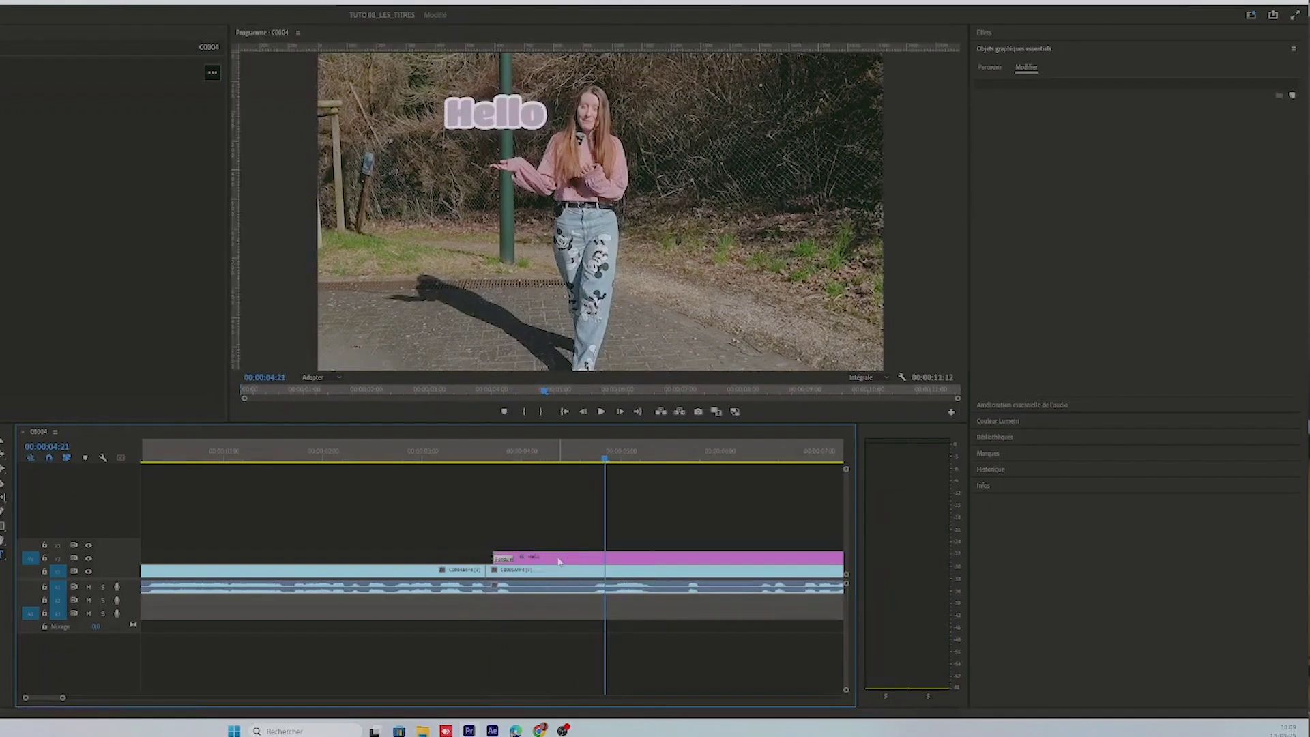
{"action": "left_click", "coordinate": [559, 561]}
{"action": "left_click", "coordinate": [479, 463]}
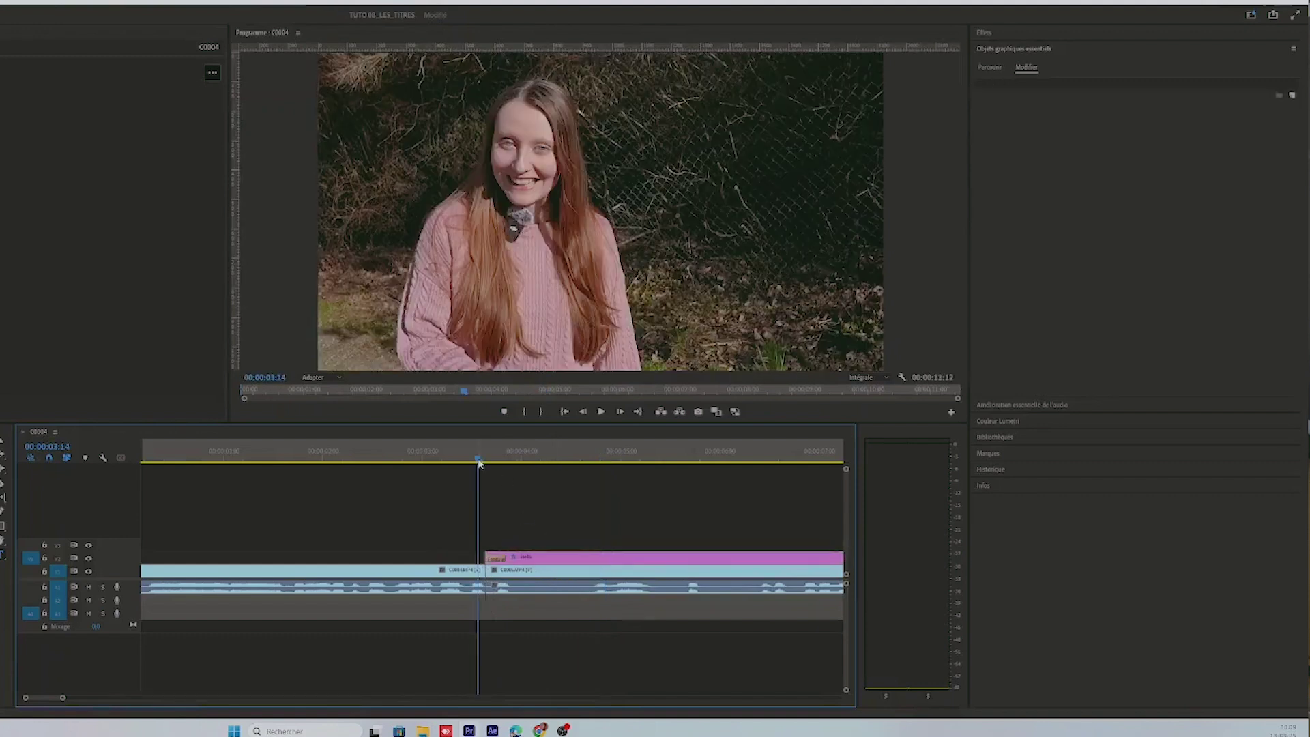
{"action": "key", "text": "space"}
{"action": "key", "text": "space"}
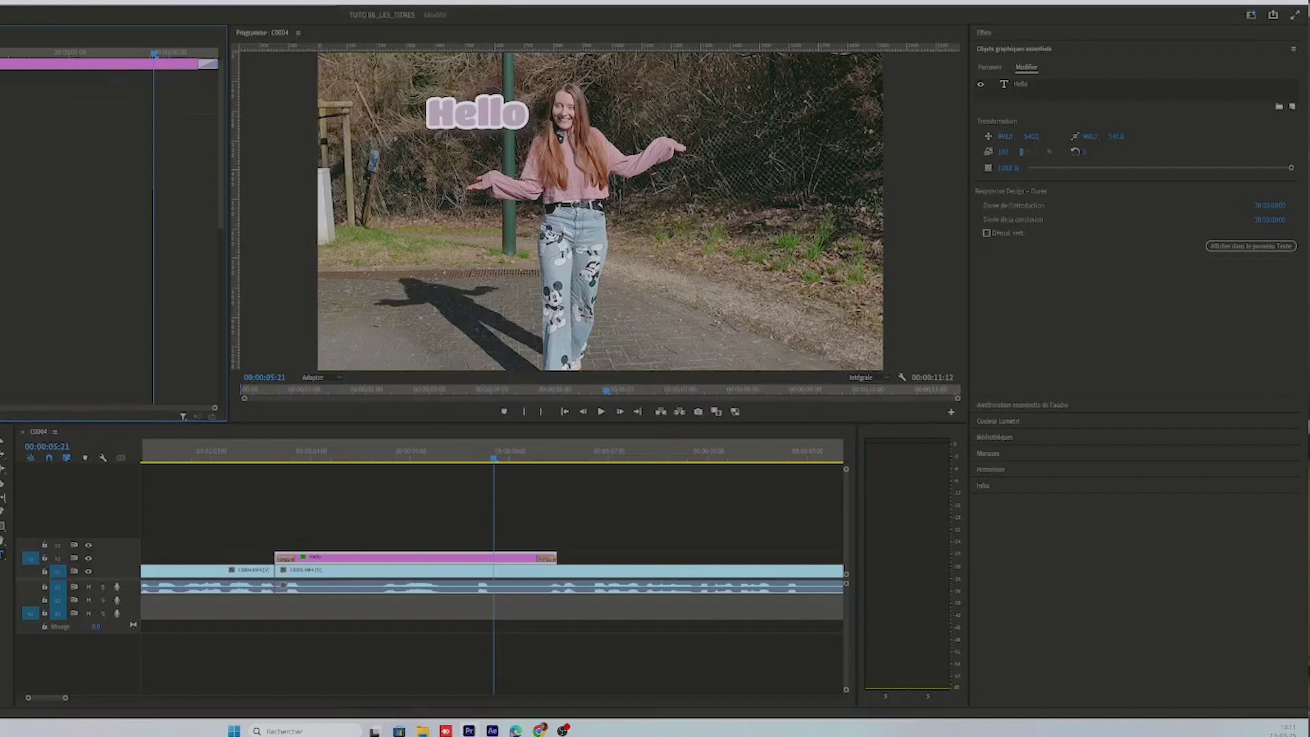
Shift the Hello title horizontally away from the woman, to an X position of about 847, and deselect it
{"action": "key", "text": "shift+Left"}
{"action": "key", "text": "shift+Left"}
{"action": "key", "text": "shift+Left"}
{"action": "key", "text": "shift+Left"}
{"action": "key", "text": "shift+Left"}
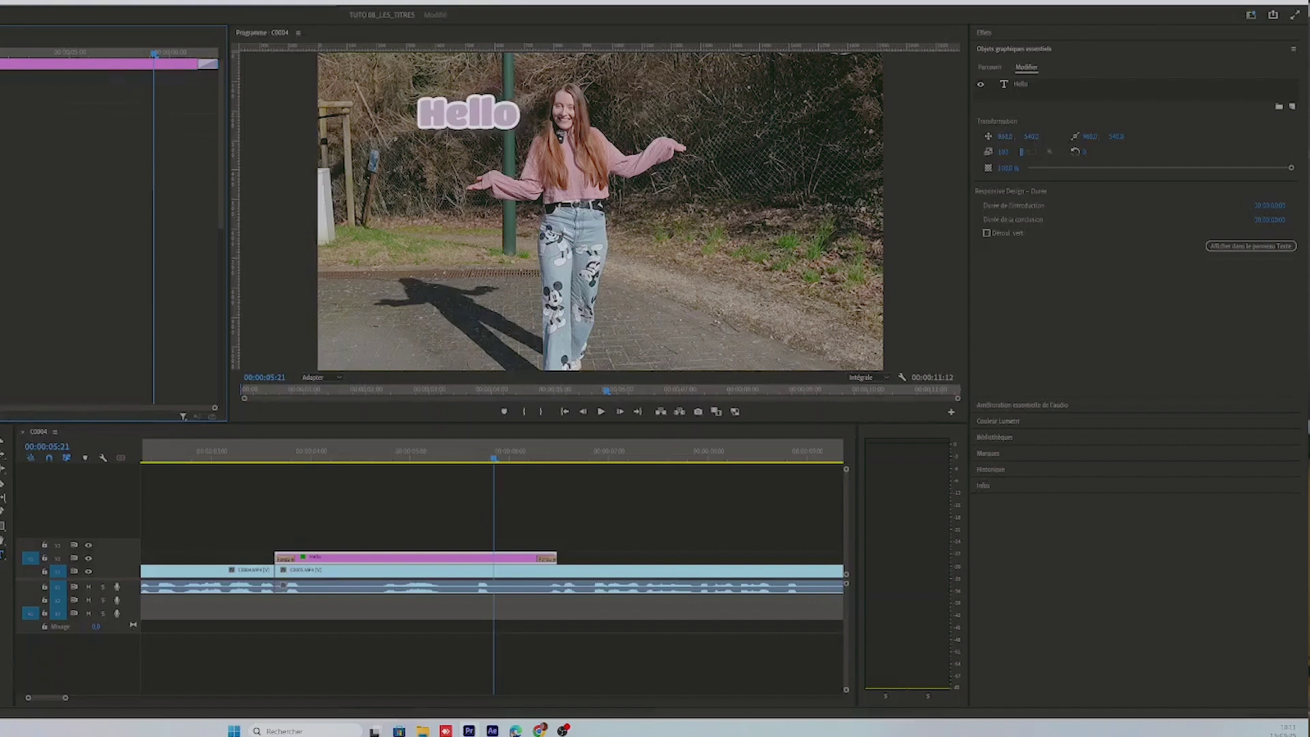
{"action": "left_click_drag", "start_coordinate": [0, 91], "coordinate": [3, 91]}
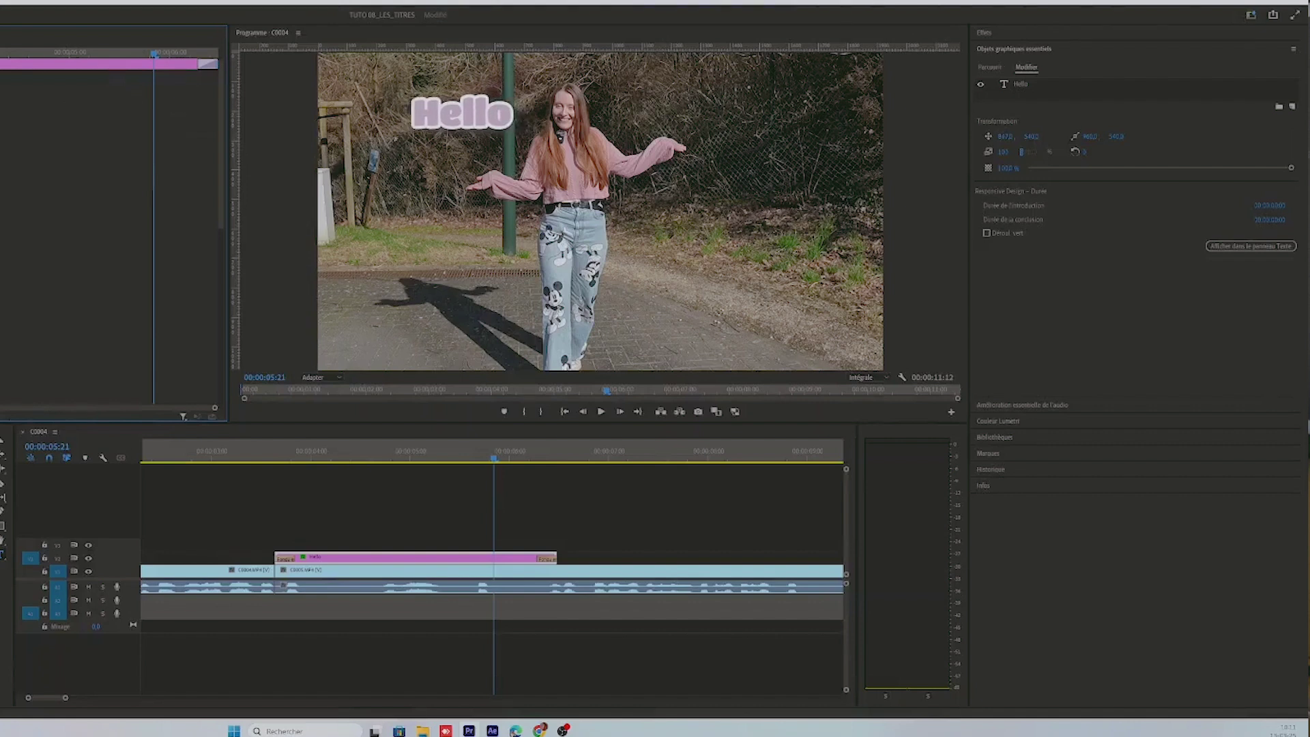
{"action": "left_click", "coordinate": [337, 522]}
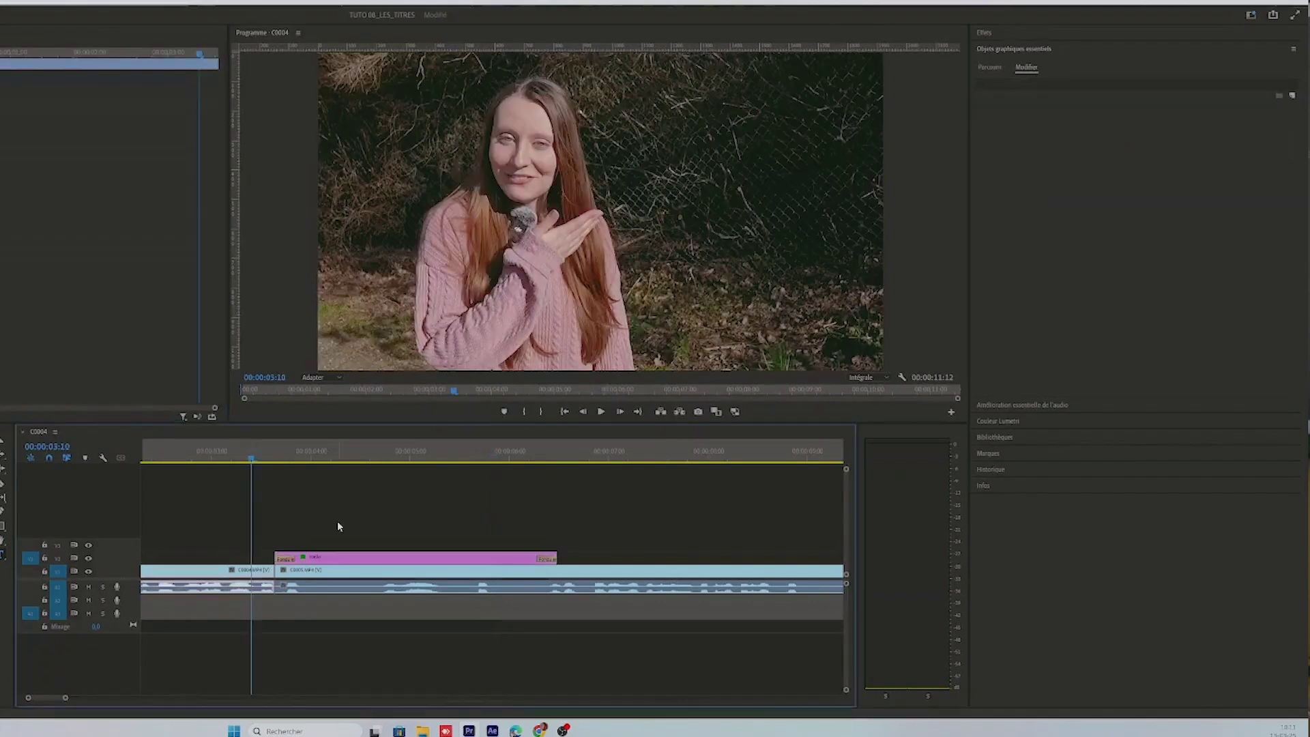
Play the Hello title, trim its end to about the 6-second mark and replay it
{"action": "key", "text": "space"}
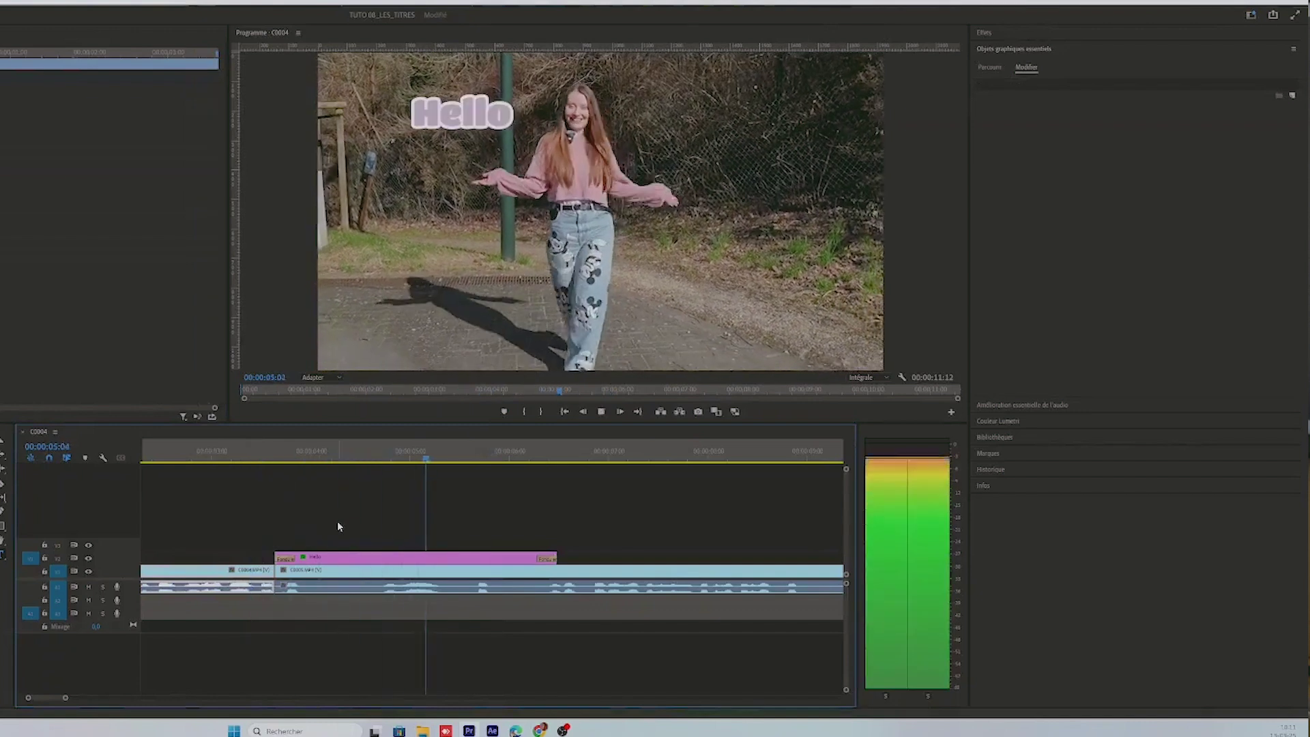
{"action": "key", "text": "space"}
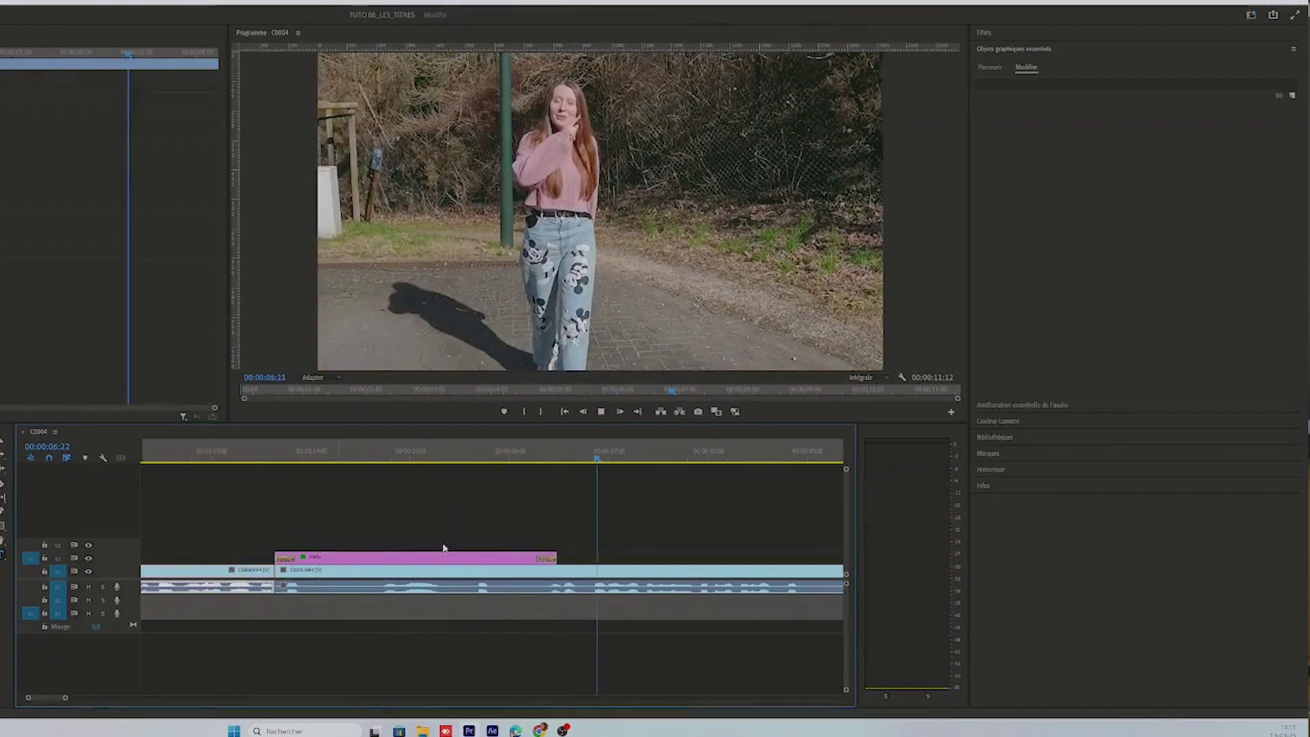
{"action": "left_click", "coordinate": [547, 462]}
{"action": "left_click_drag", "start_coordinate": [547, 462], "coordinate": [522, 462]}
{"action": "left_click_drag", "start_coordinate": [565, 555], "coordinate": [521, 556]}
{"action": "left_click", "coordinate": [252, 464]}
{"action": "key", "text": "space"}
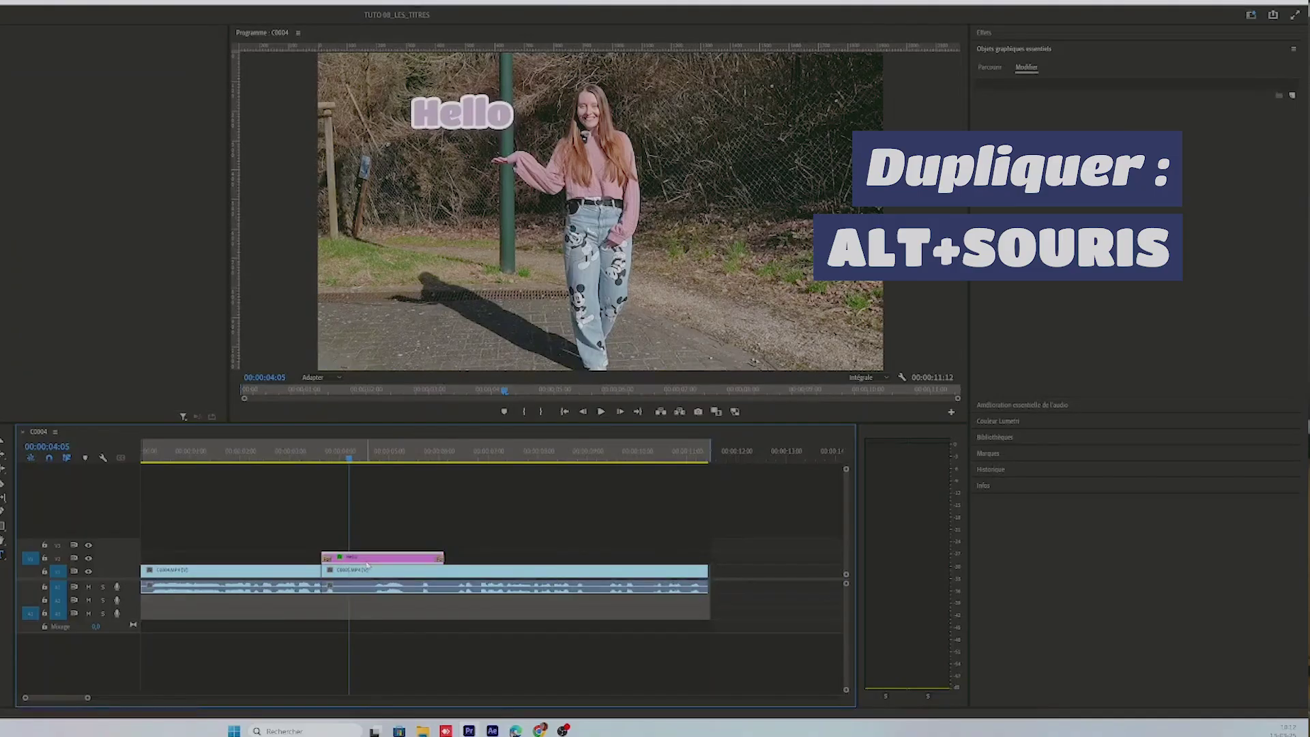
Duplicate the Hello title onto the video track above and start the copy at 00:00:04:16
{"action": "left_click_drag", "start_coordinate": [369, 565], "coordinate": [489, 544]}
{"action": "left_click", "coordinate": [372, 460]}
{"action": "key", "text": "space"}
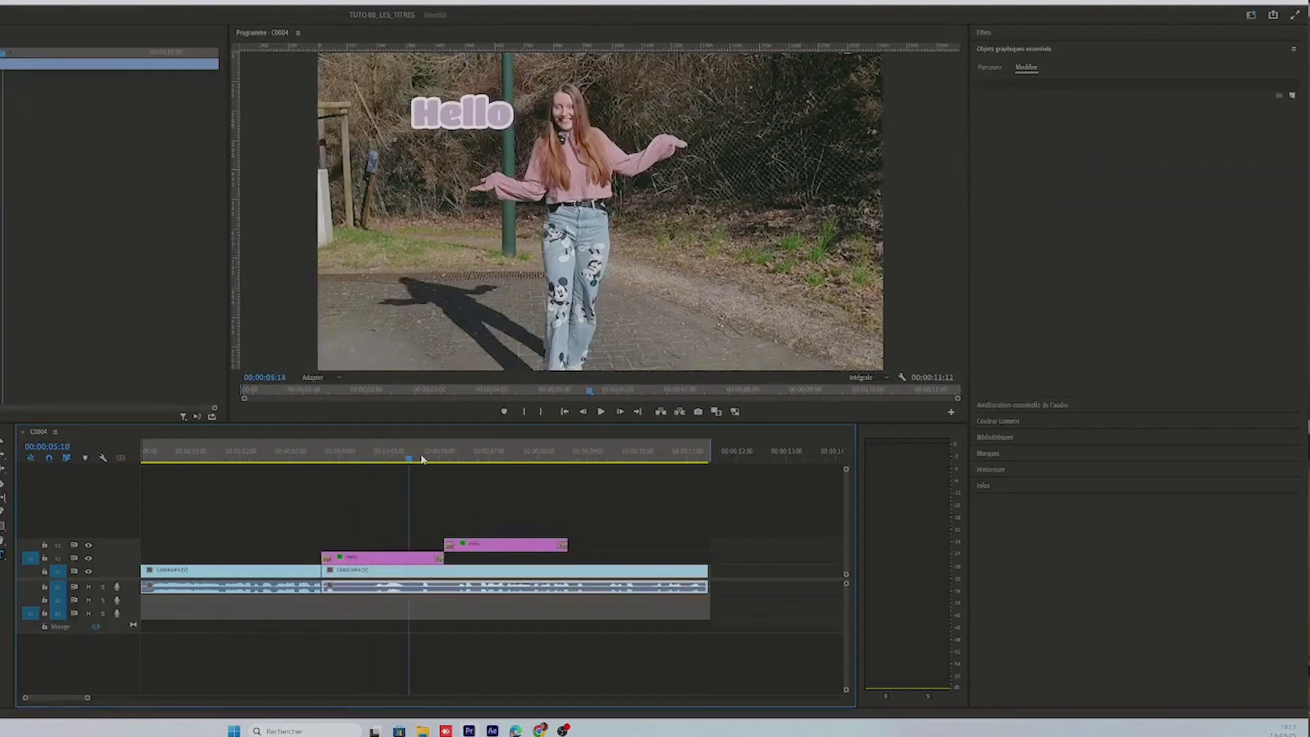
{"action": "mouse_move", "coordinate": [372, 461]}
{"action": "left_mouse_down"}
{"action": "mouse_move", "coordinate": [359, 460]}
{"action": "mouse_move", "coordinate": [371, 460]}
{"action": "left_mouse_up"}
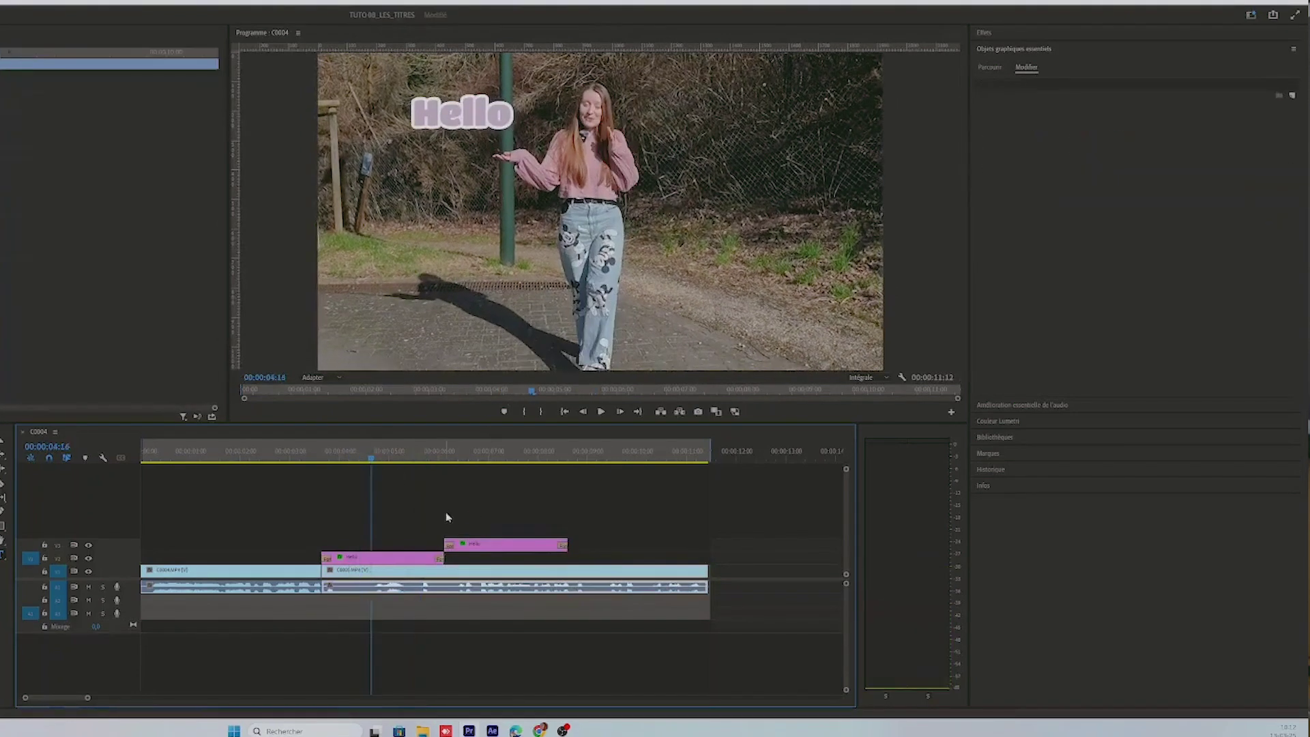
{"action": "left_click_drag", "start_coordinate": [487, 548], "coordinate": [414, 546]}
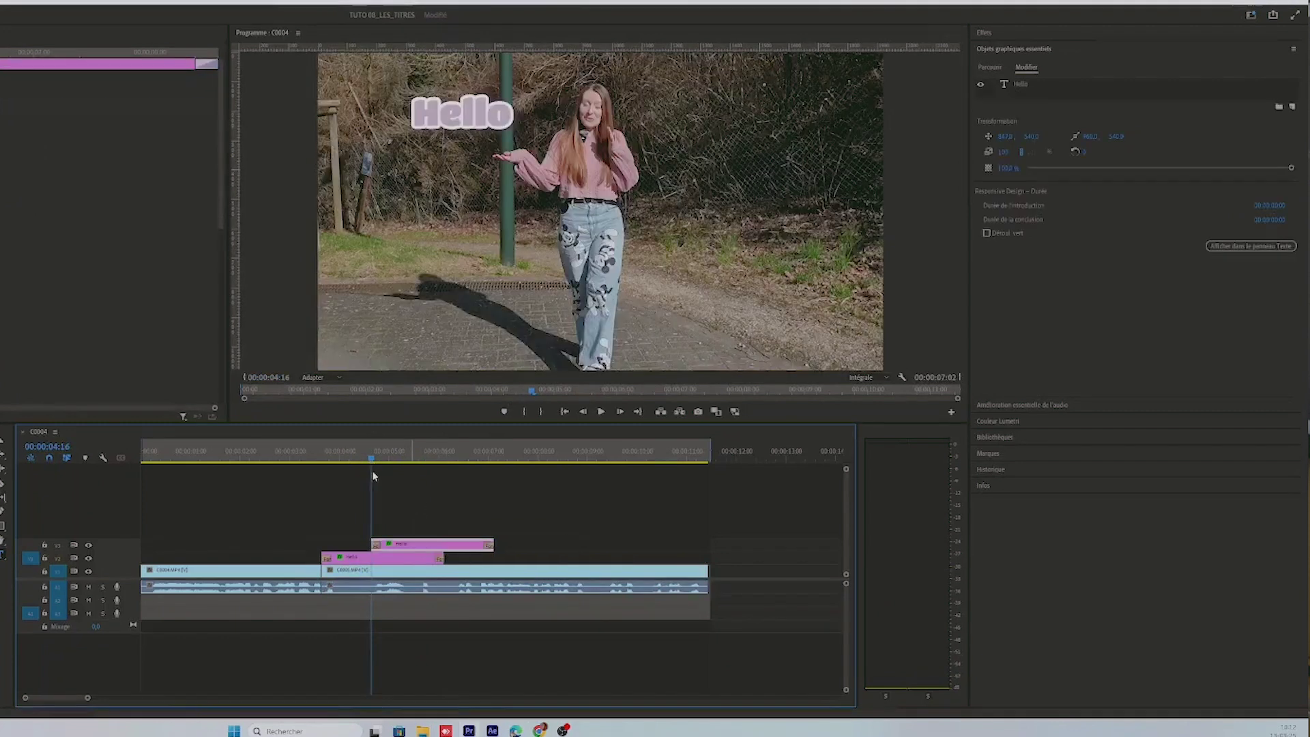
At 00:00:05:21, move the copied title above the woman's other raised hand and change its text to "Bienvenue"
{"action": "left_click_drag", "start_coordinate": [372, 464], "coordinate": [430, 458]}
{"action": "left_click_drag", "start_coordinate": [1006, 137], "coordinate": [1123, 137]}
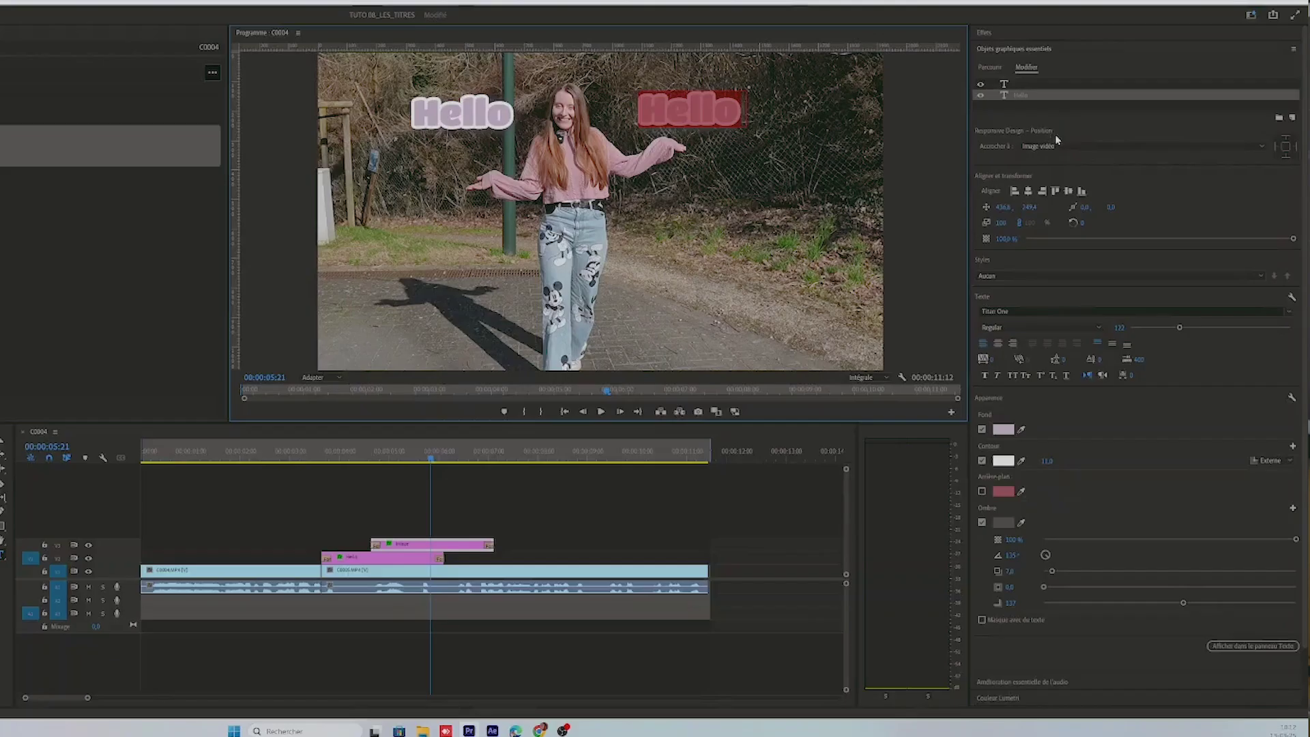
{"action": "type", "text": "B"}
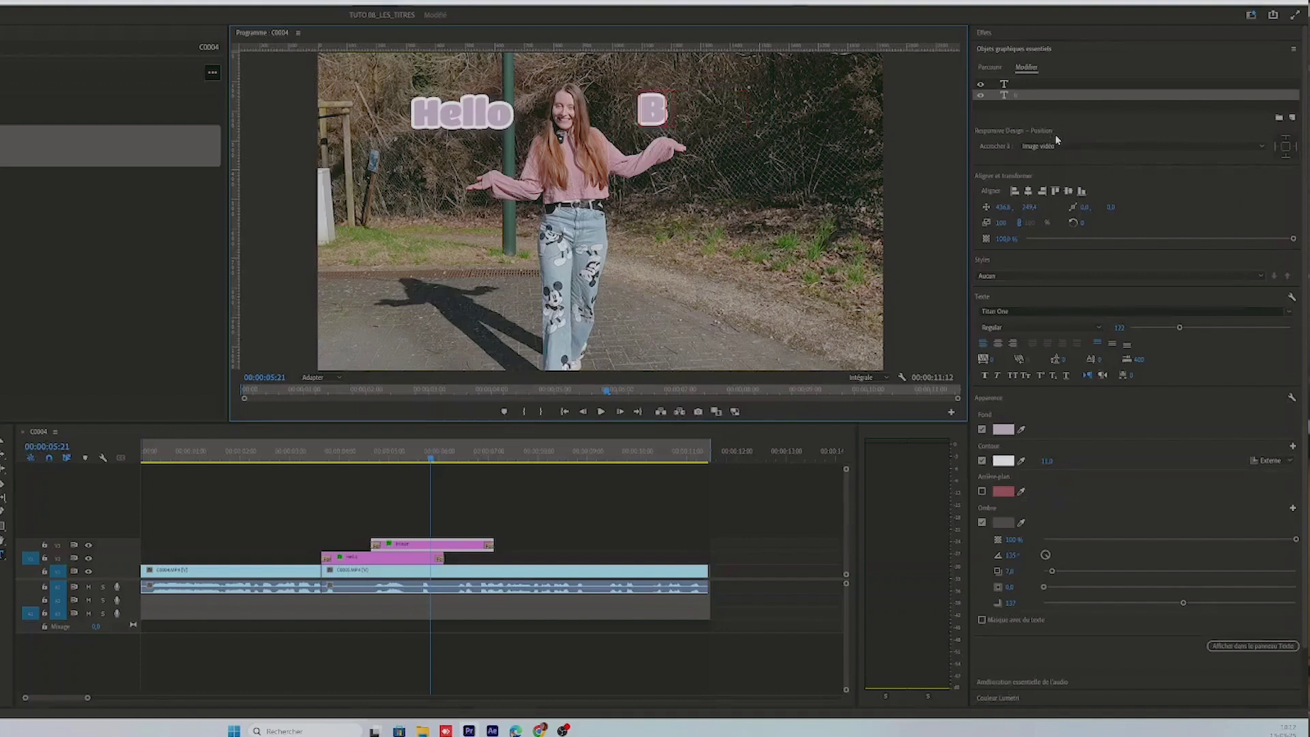
{"action": "type", "text": "ienvenue"}
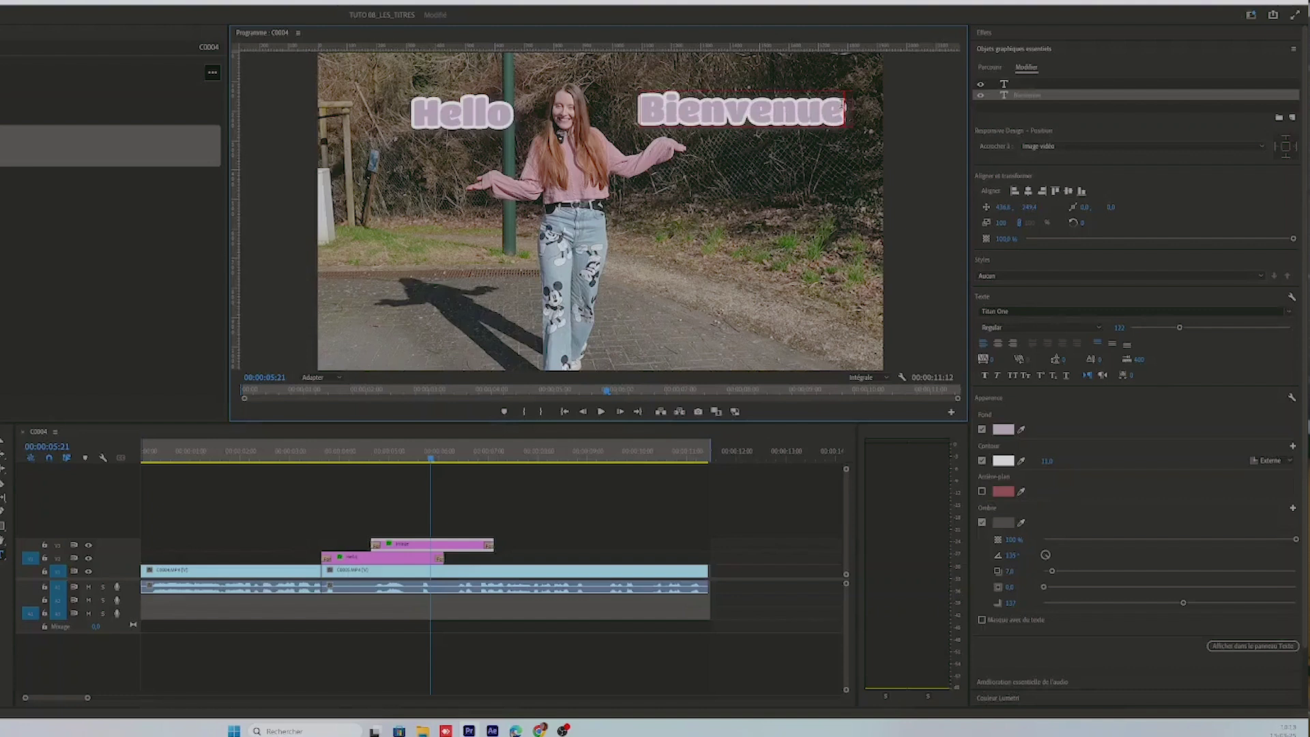
Select all of the Bienvenue text and change its fill colour to a light blue-green
{"action": "left_click_drag", "start_coordinate": [844, 106], "coordinate": [669, 126]}
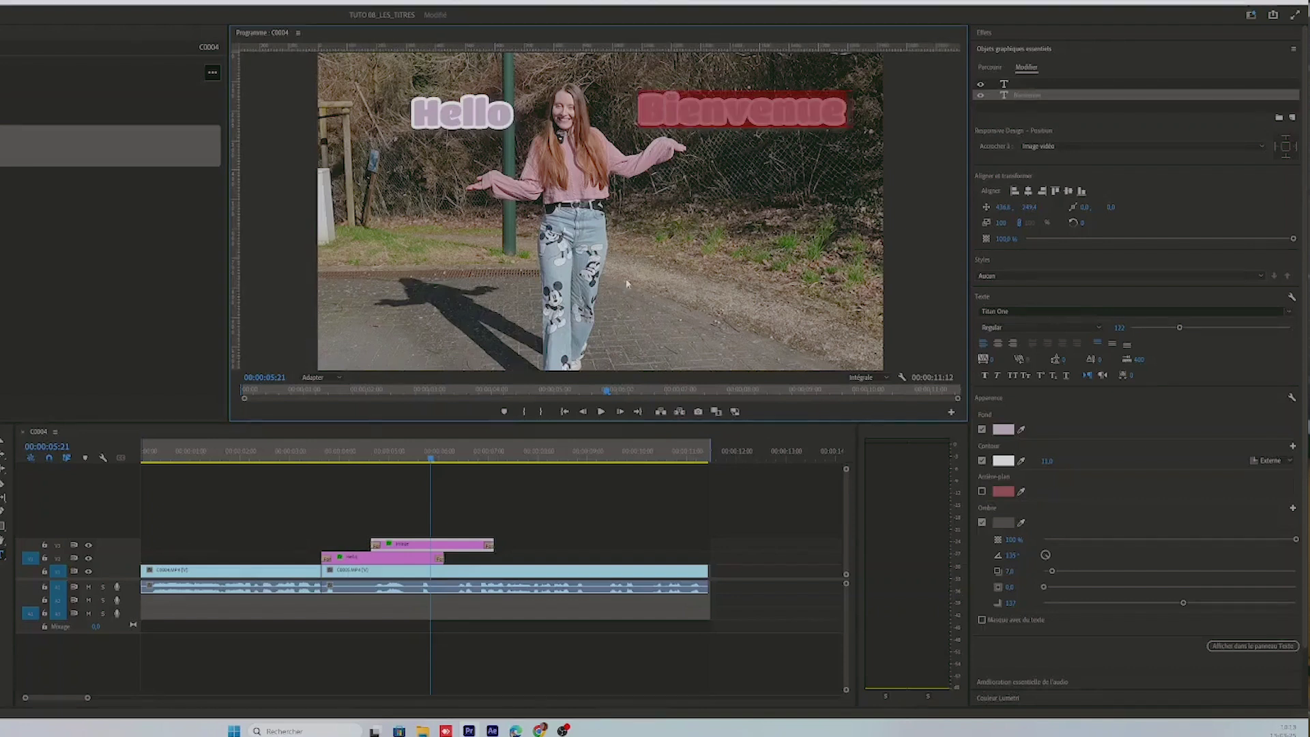
{"action": "left_click", "coordinate": [1005, 428]}
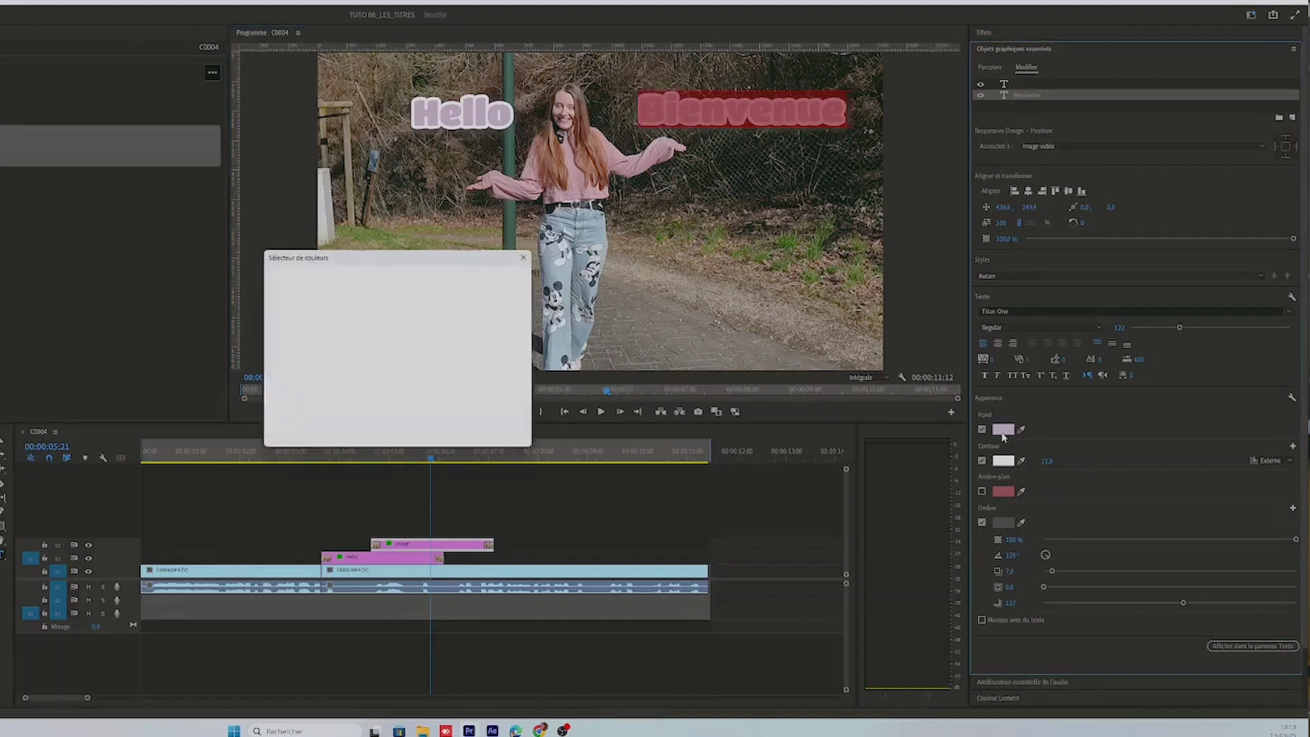
{"action": "left_click", "coordinate": [416, 364]}
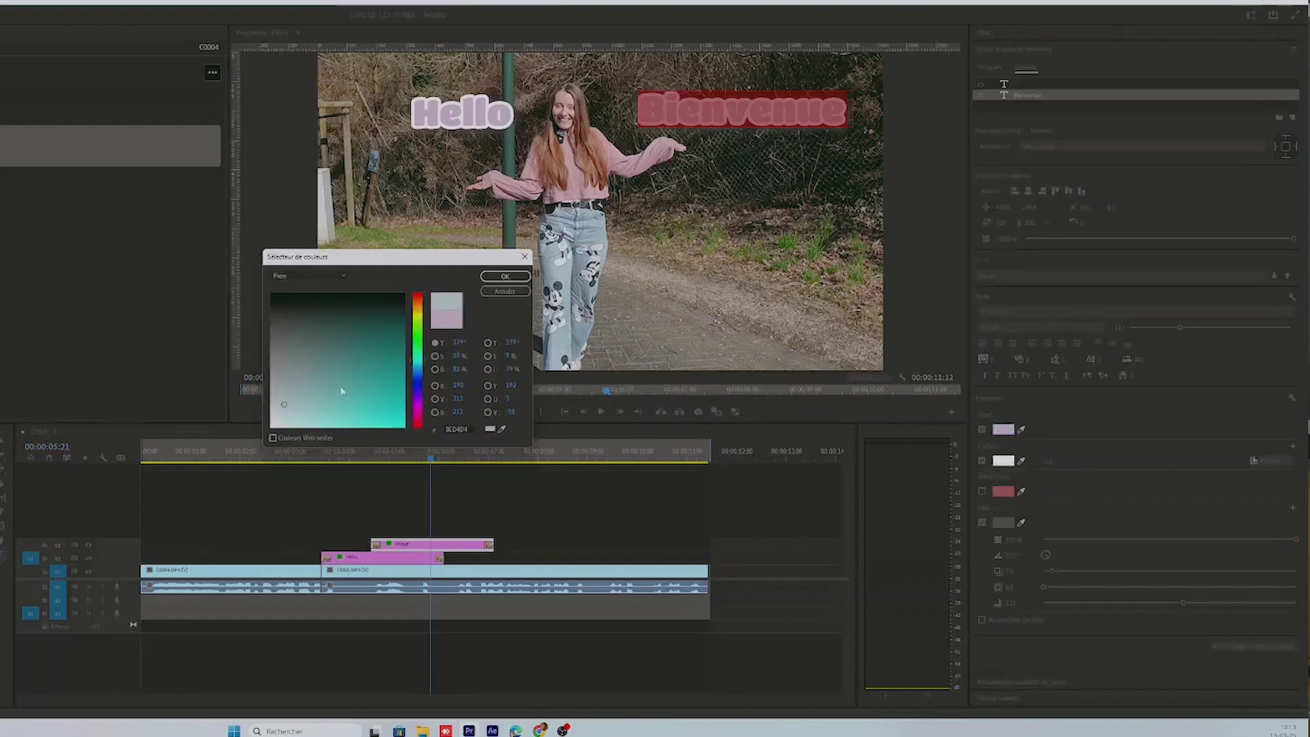
{"action": "left_click", "coordinate": [510, 279]}
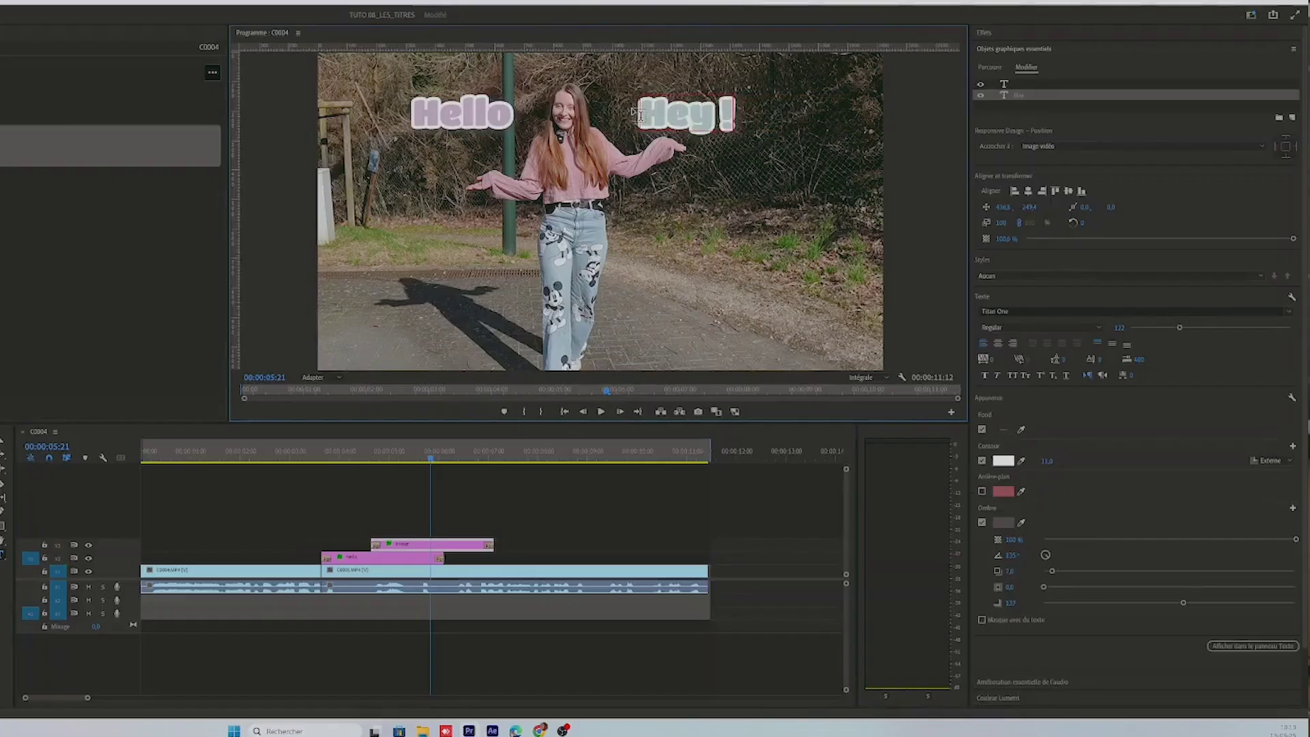
Remove the transitions from the start and end of the "Hey !" title
{"action": "left_click", "coordinate": [576, 510]}
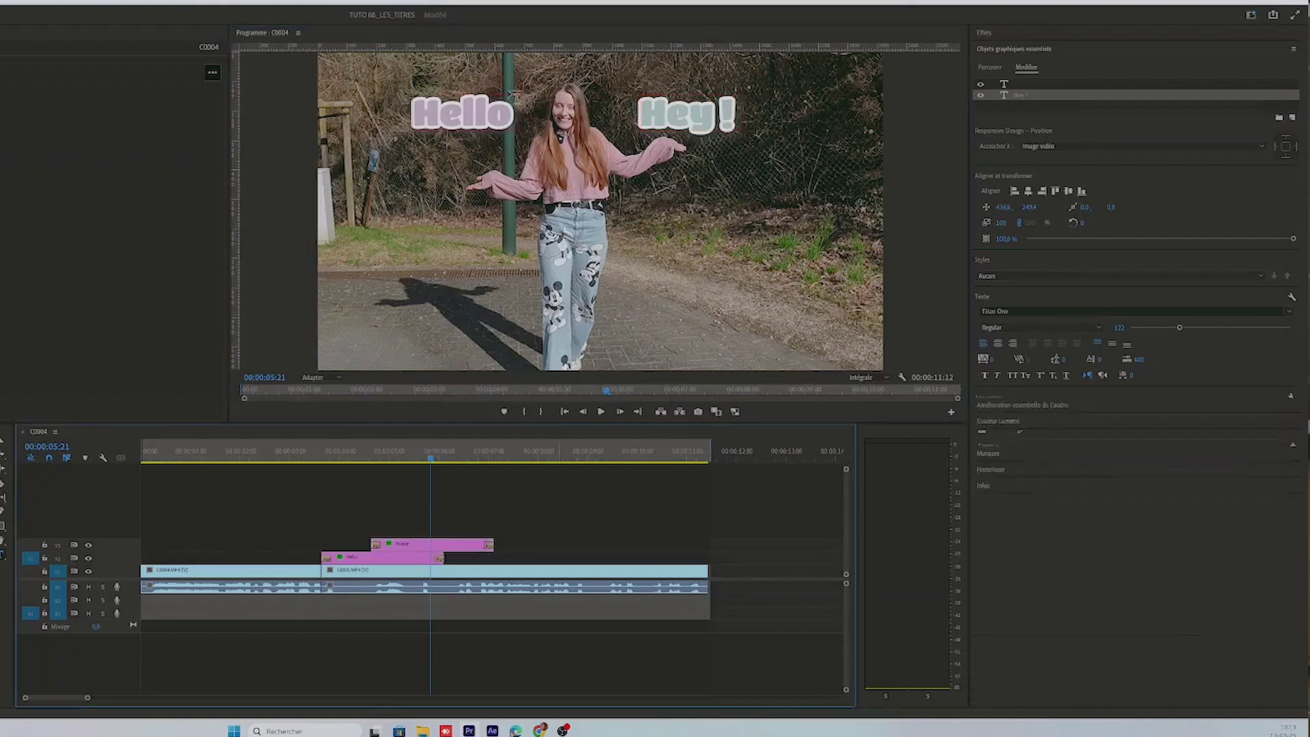
{"action": "left_click", "coordinate": [490, 546]}
{"action": "key", "text": "Delete"}
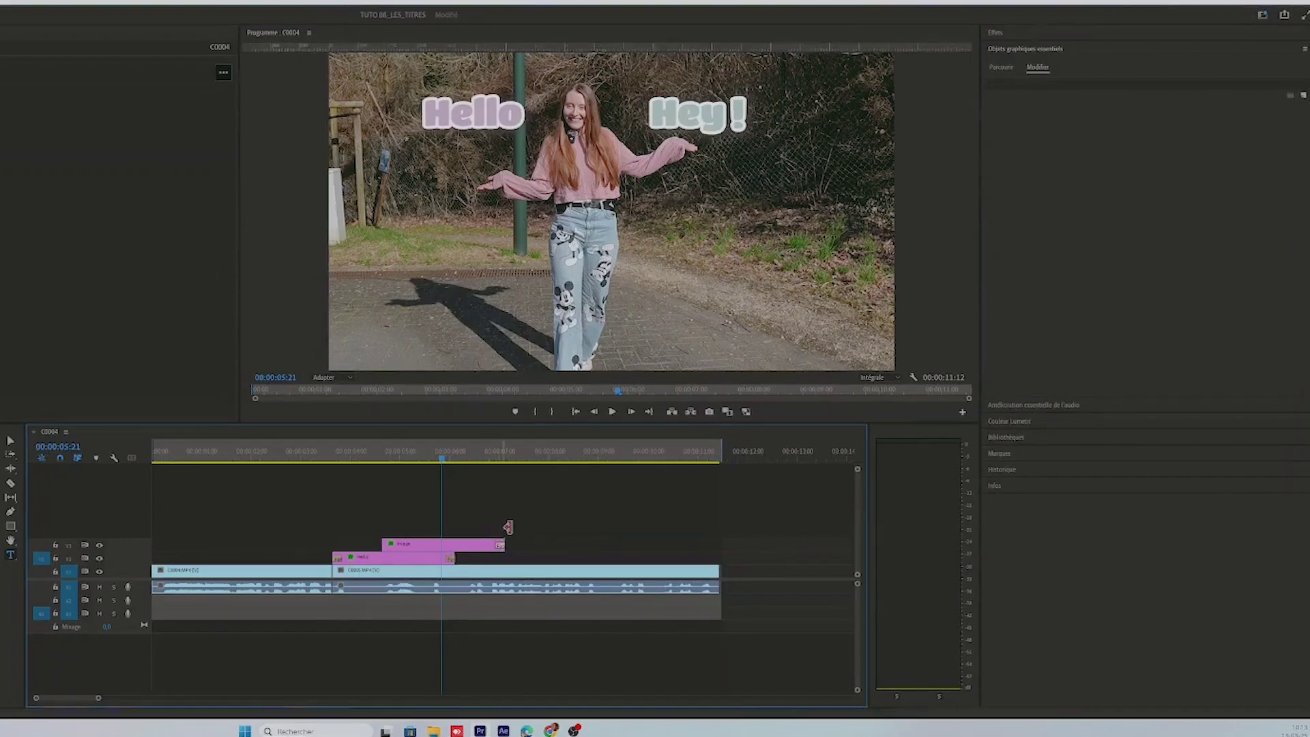
Open the effect options of the "Hey !" title and move its vector motion anchor point onto the text
{"action": "key", "text": "equal"}
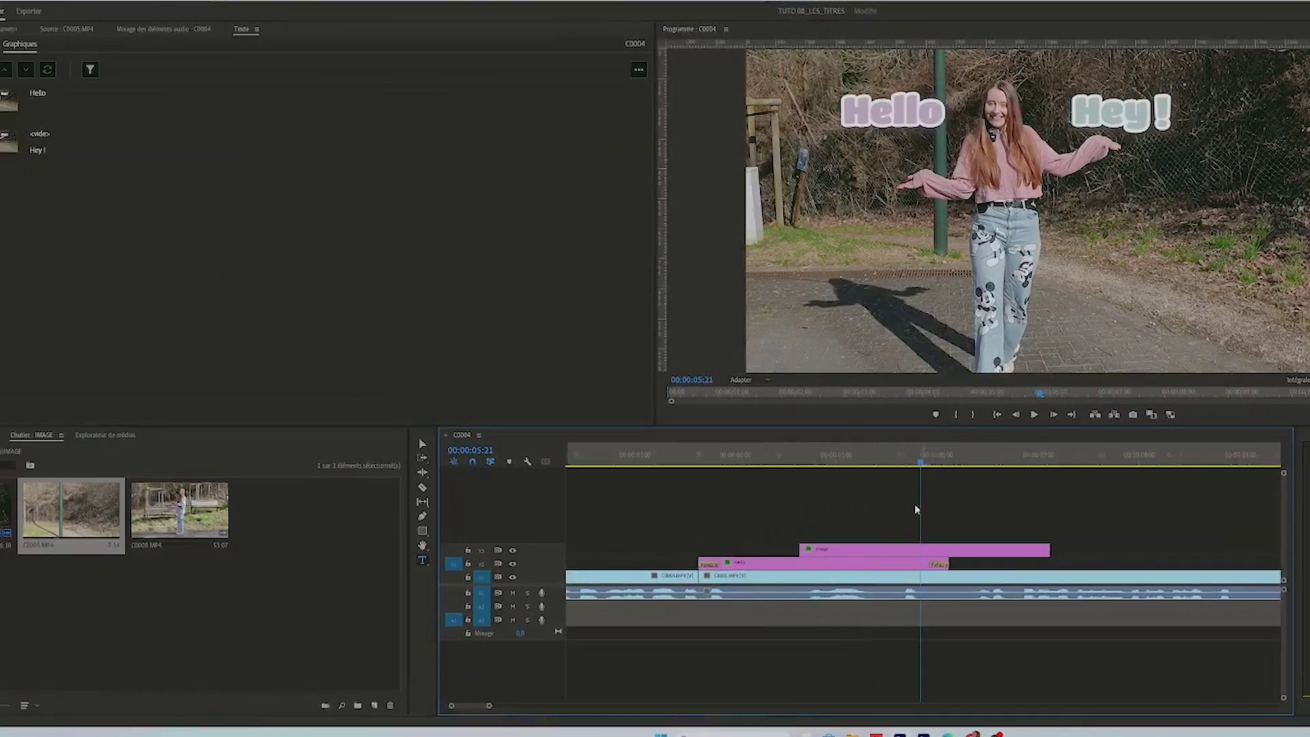
{"action": "key", "text": "equal"}
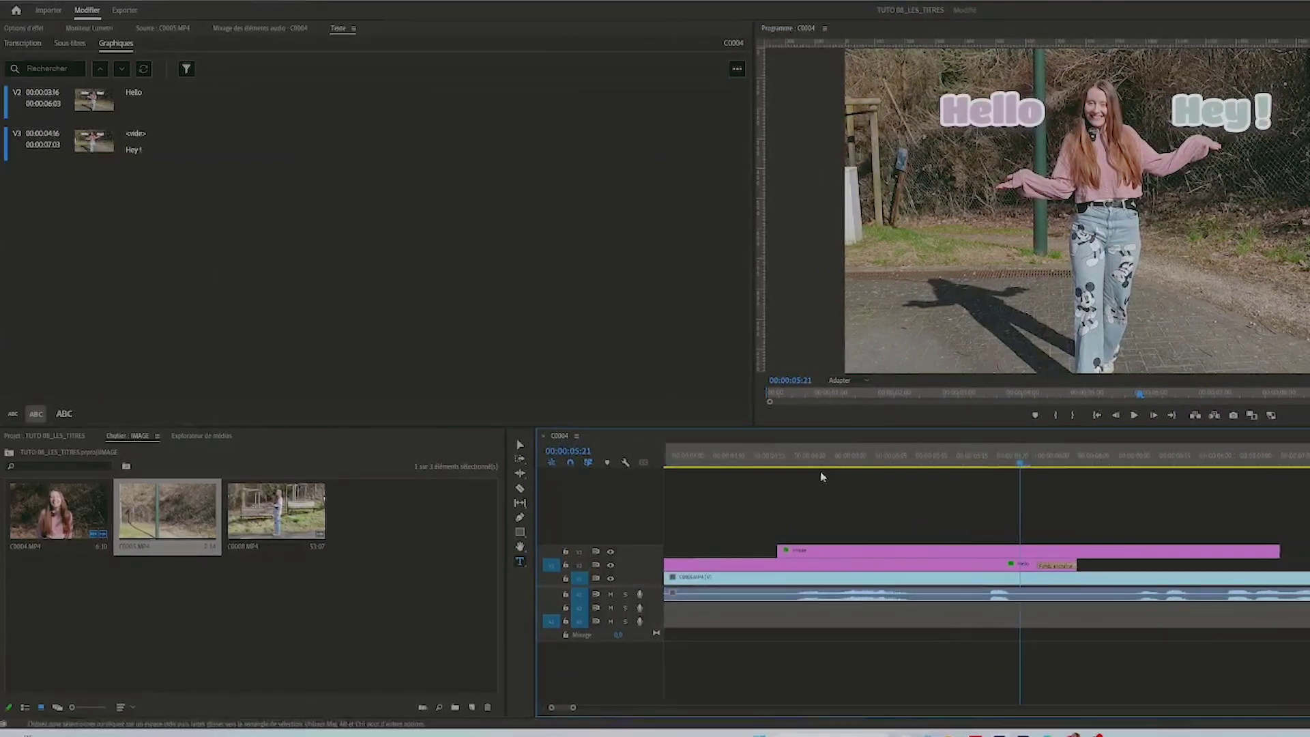
{"action": "left_click", "coordinate": [793, 466]}
{"action": "left_click", "coordinate": [806, 554]}
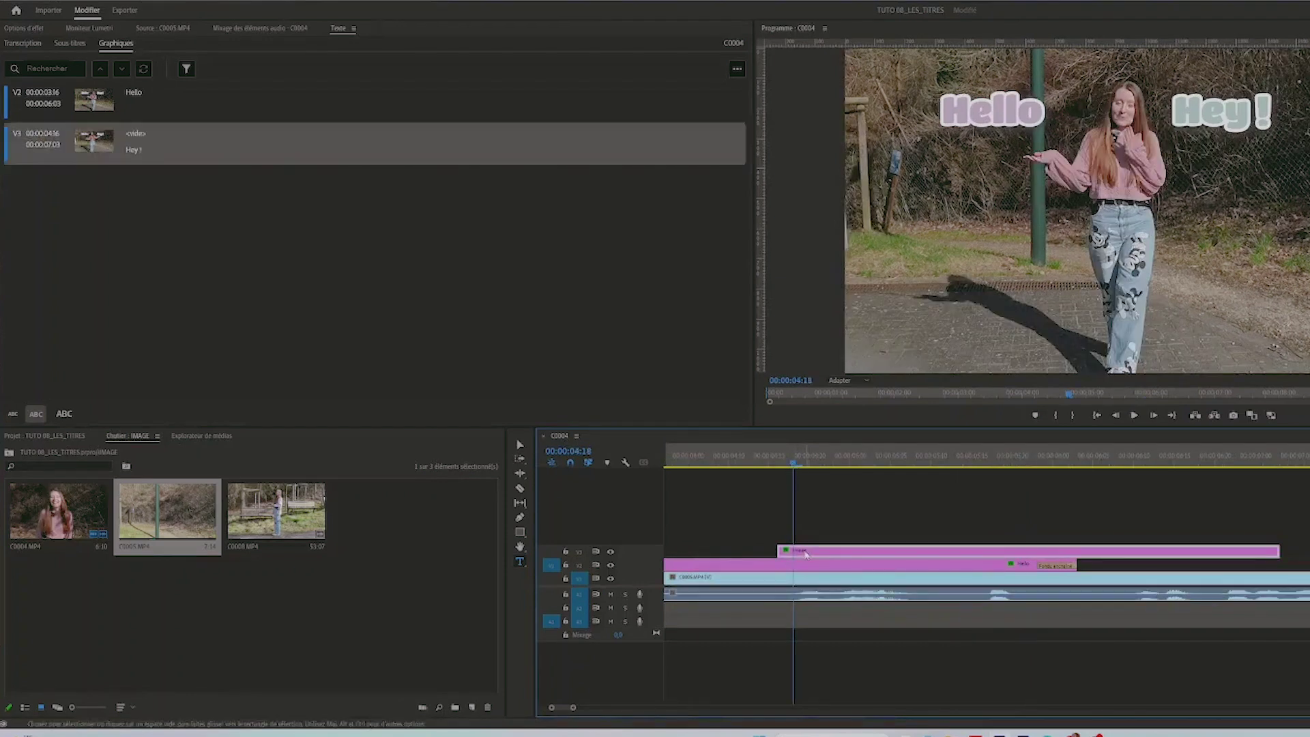
{"action": "left_click", "coordinate": [38, 28]}
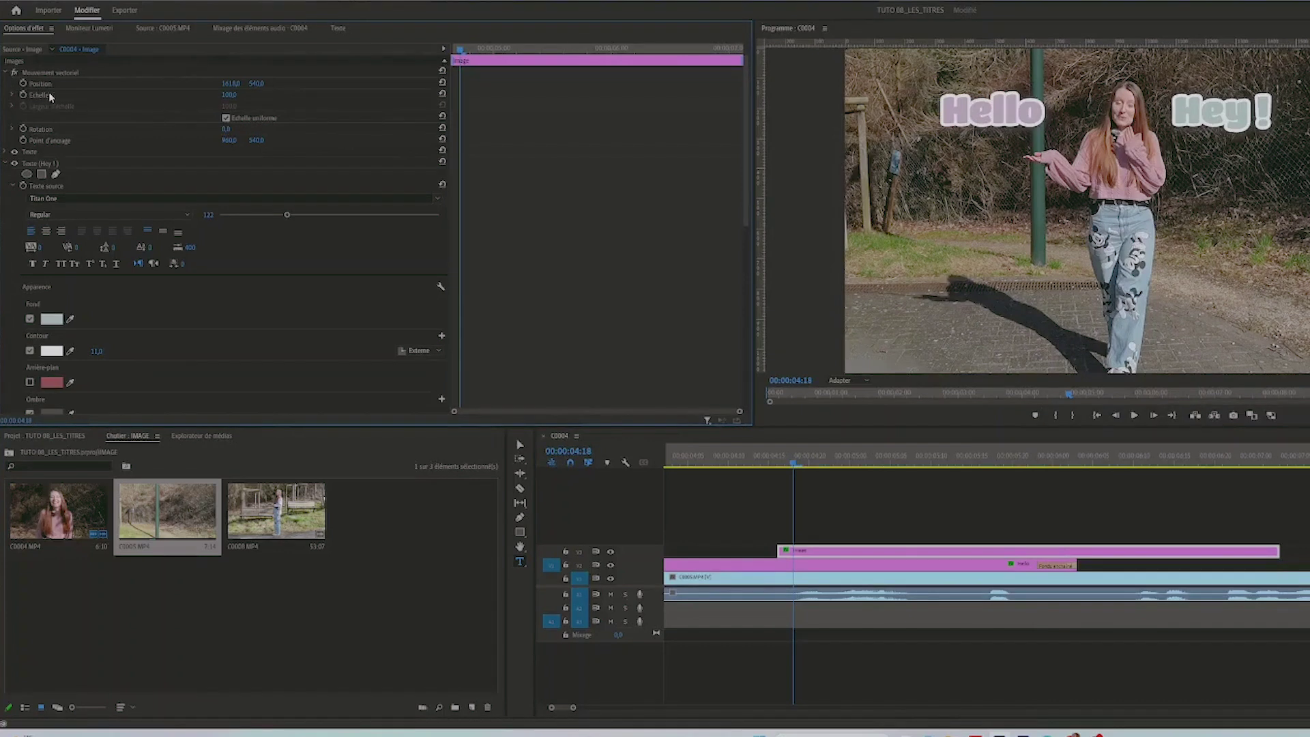
{"action": "left_click", "coordinate": [338, 28]}
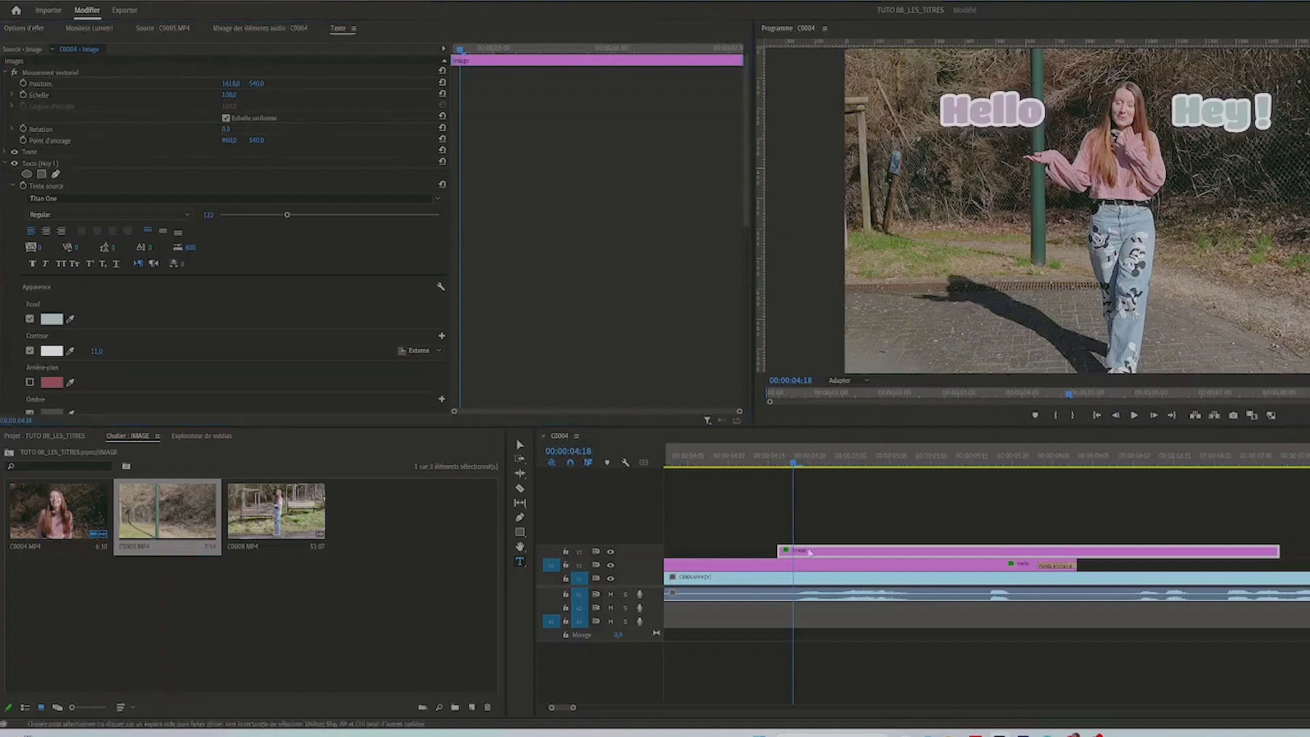
{"action": "left_click", "coordinate": [20, 28]}
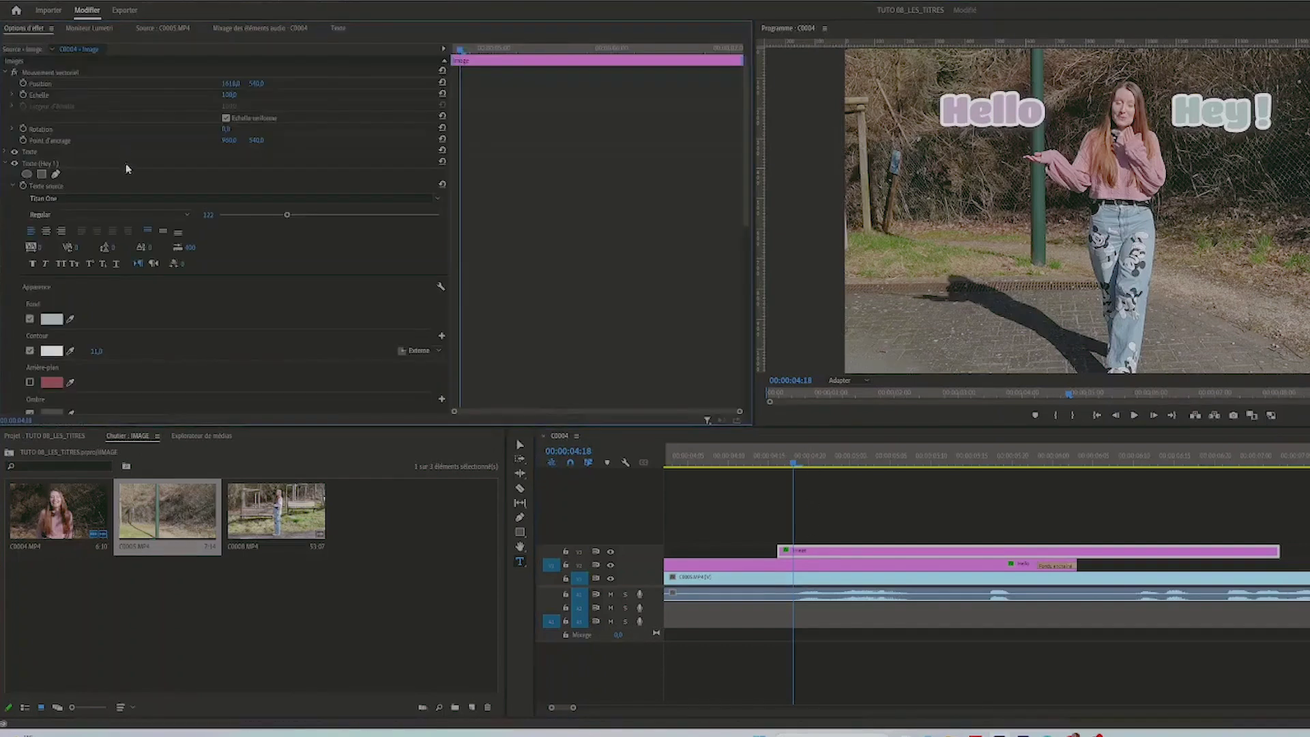
{"action": "left_click", "coordinate": [52, 141]}
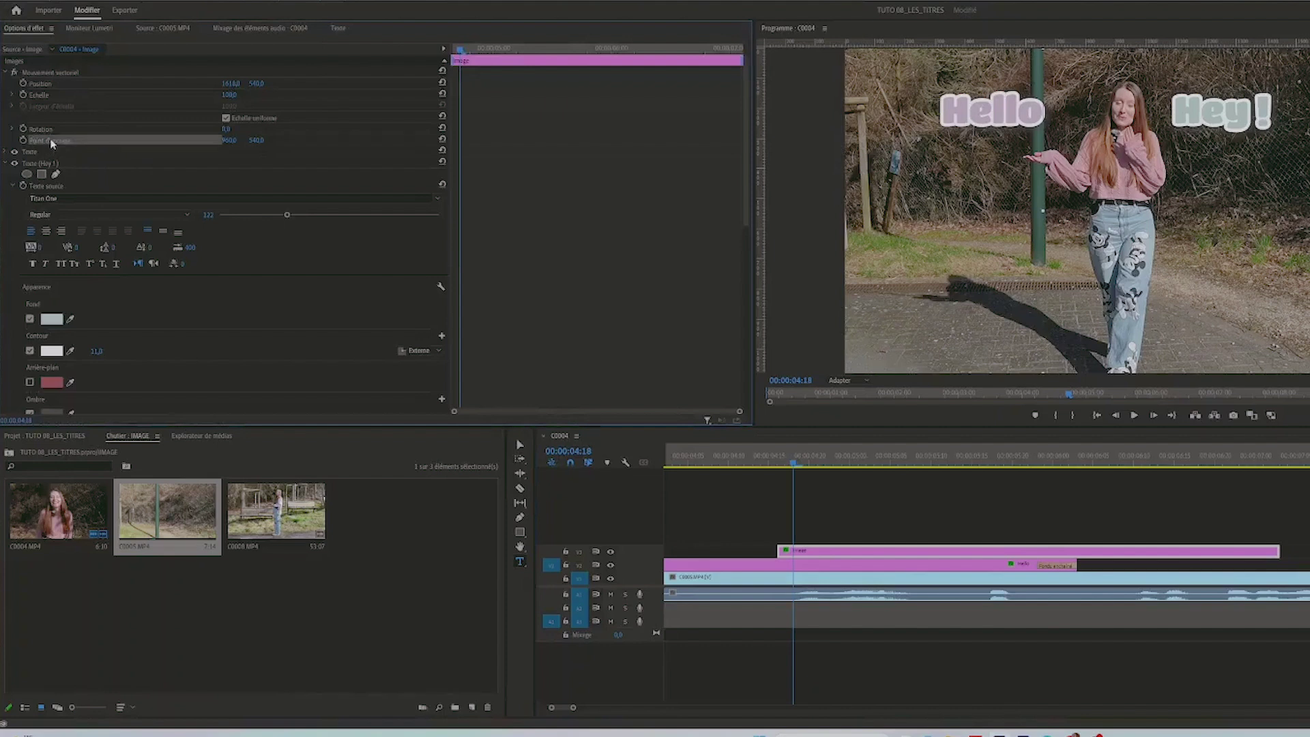
{"action": "left_click_drag", "start_coordinate": [258, 141], "coordinate": [192, 161]}
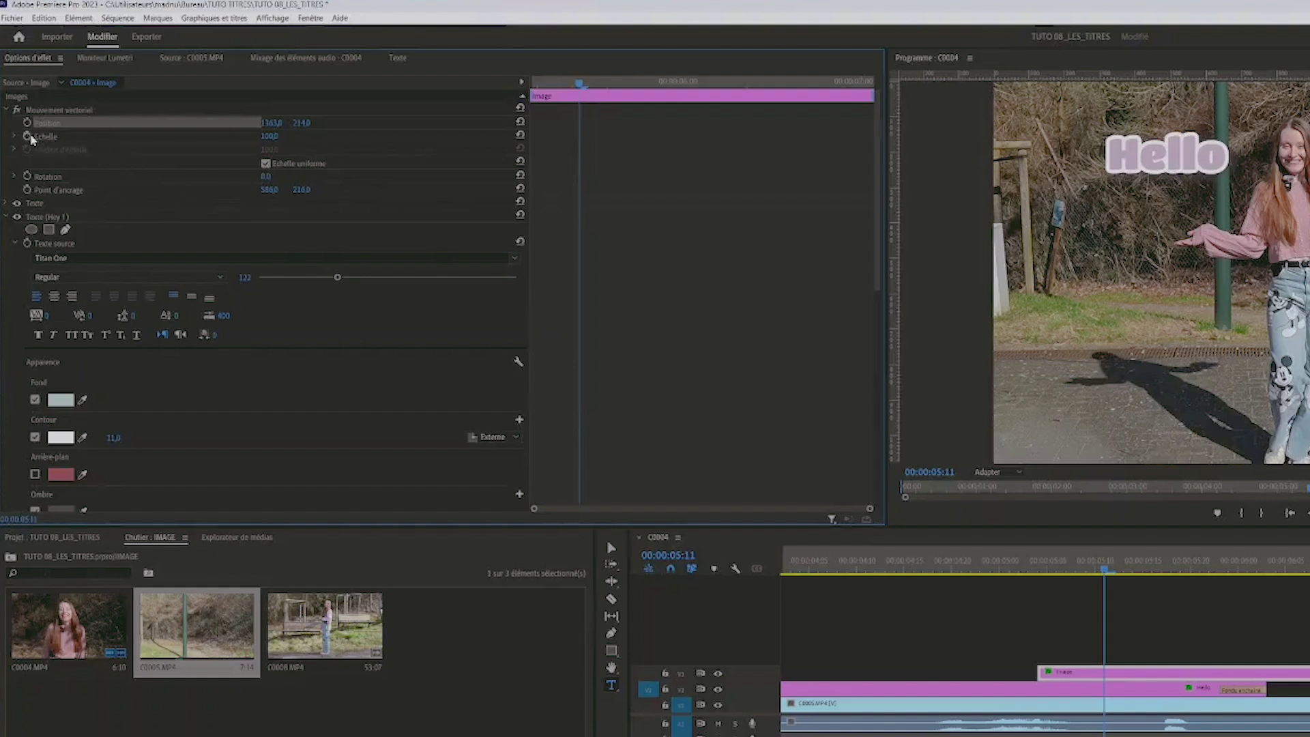
Keyframe the "Hey !" title's scale at 100 at 00:00:05:11 and at 0 at 00:00:05:05
{"action": "left_click", "coordinate": [28, 137]}
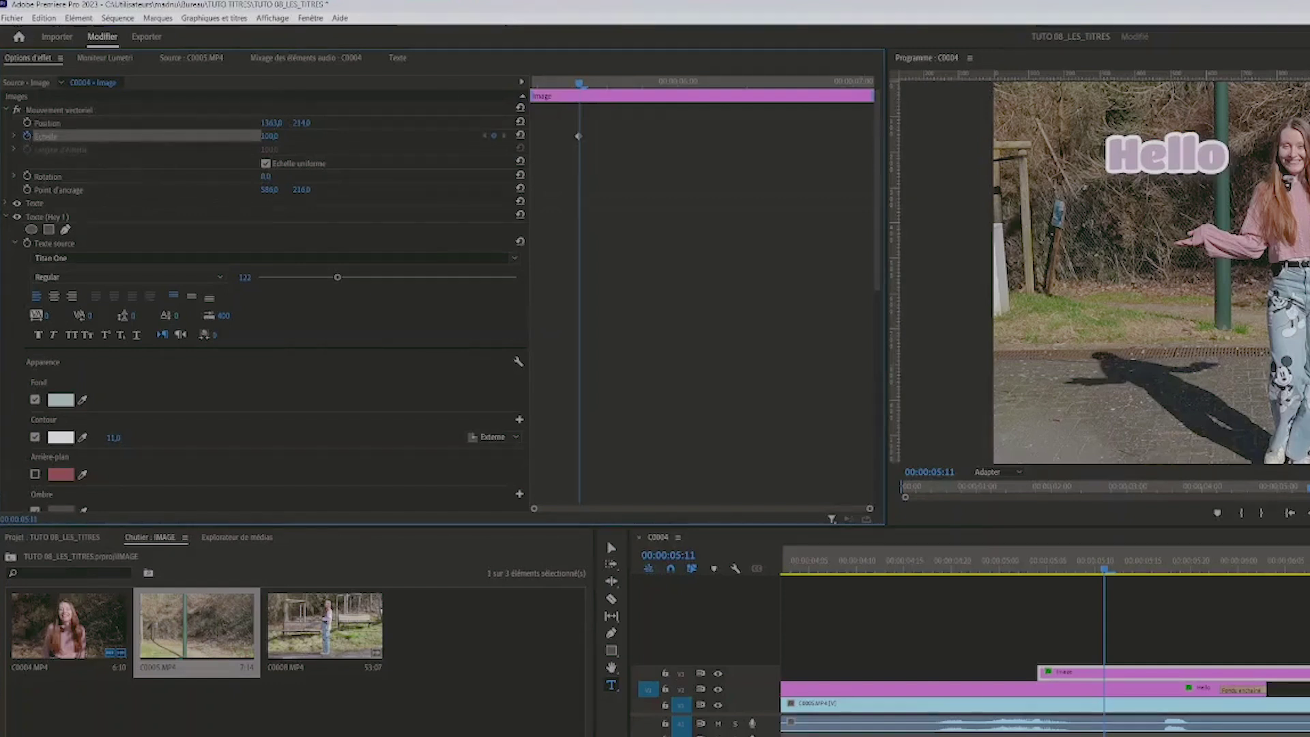
{"action": "left_click_drag", "start_coordinate": [577, 82], "coordinate": [539, 87]}
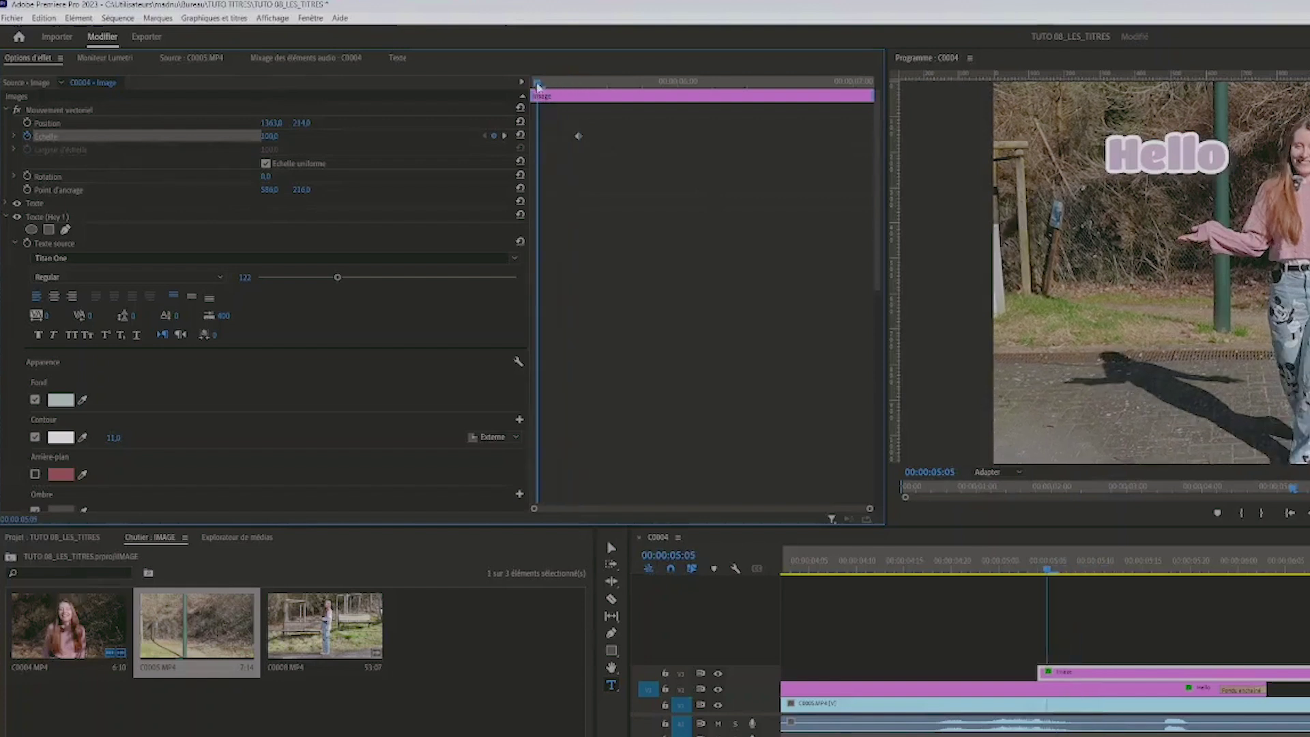
{"action": "left_click", "coordinate": [267, 138]}
{"action": "type", "text": "0"}
{"action": "key", "text": "Return"}
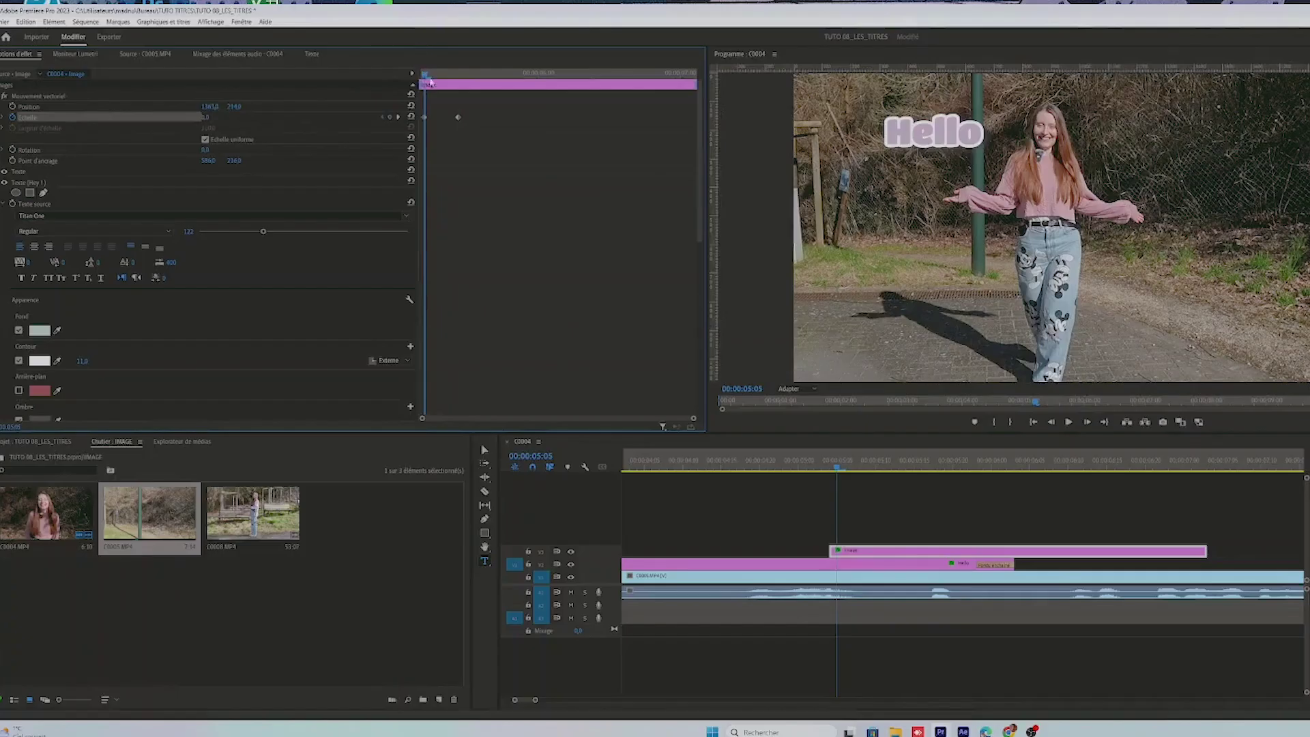
Play the "Hey !" title's scale animation from 00:00:05:02 and scrub back through it
{"action": "left_click", "coordinate": [842, 577]}
{"action": "left_click", "coordinate": [817, 471]}
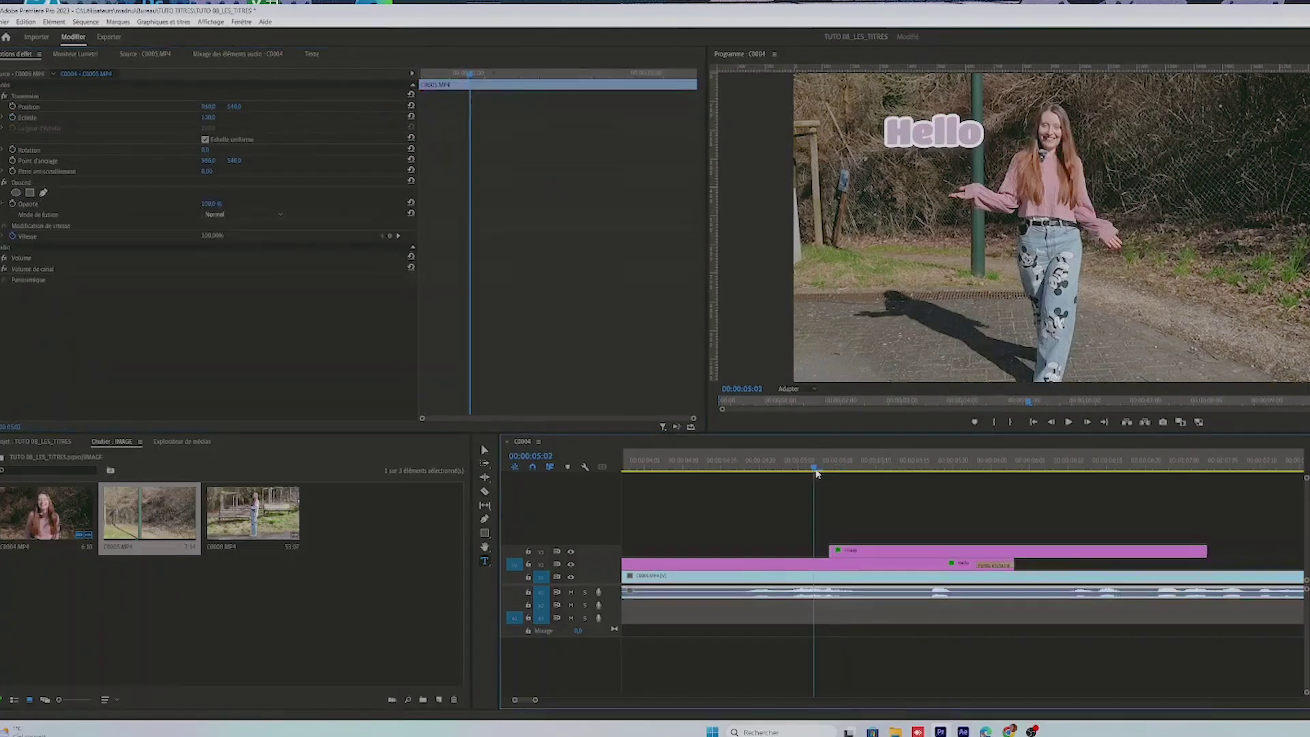
{"action": "key", "text": "space"}
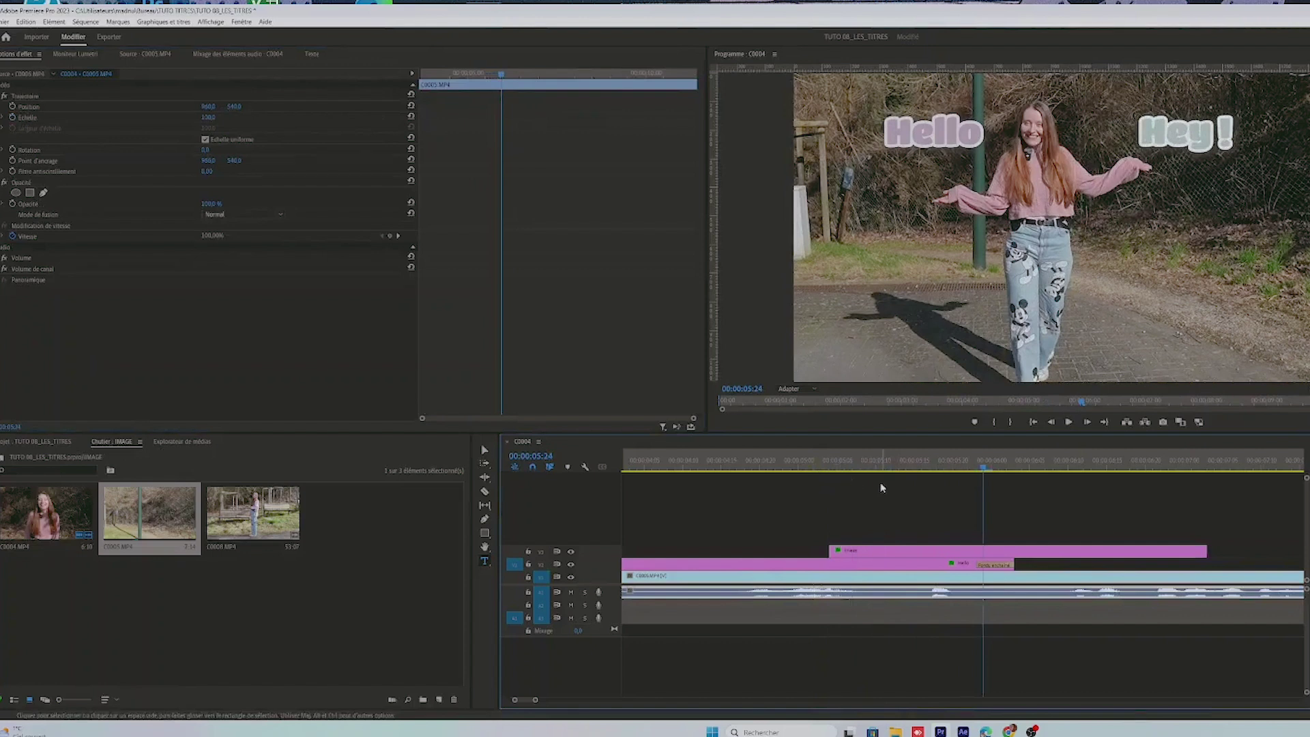
{"action": "left_click_drag", "start_coordinate": [845, 466], "coordinate": [870, 467]}
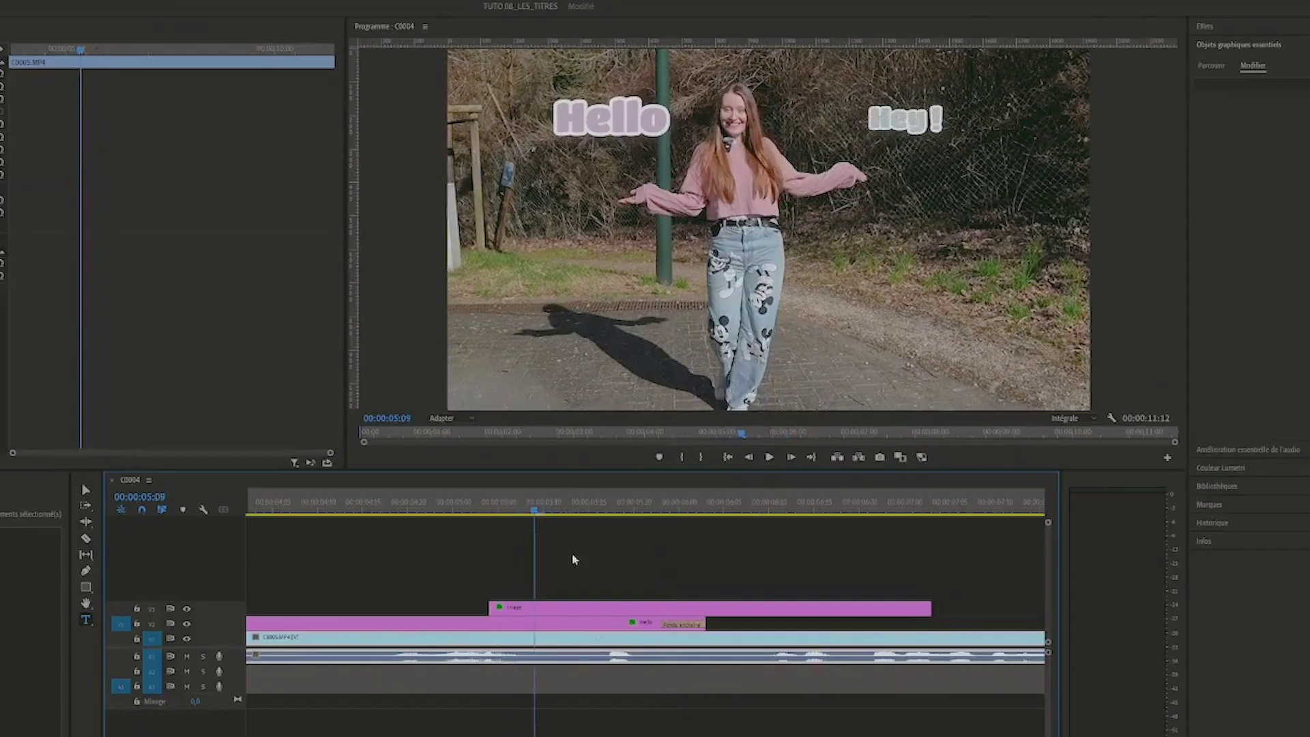
Move the first scale keyframe of the "Hey !" title to the very start of the title and scrub back to 00:00:05:07
{"action": "left_click", "coordinate": [587, 616]}
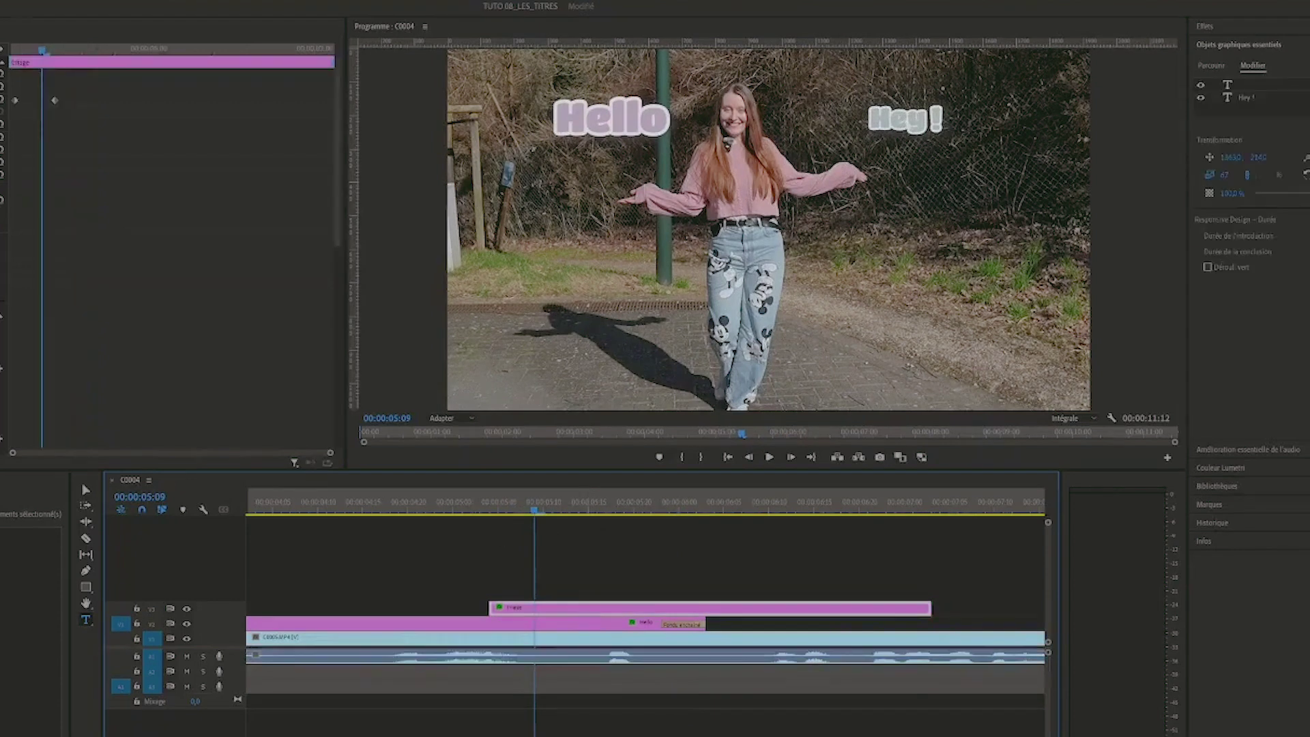
{"action": "left_click_drag", "start_coordinate": [17, 103], "coordinate": [10, 103]}
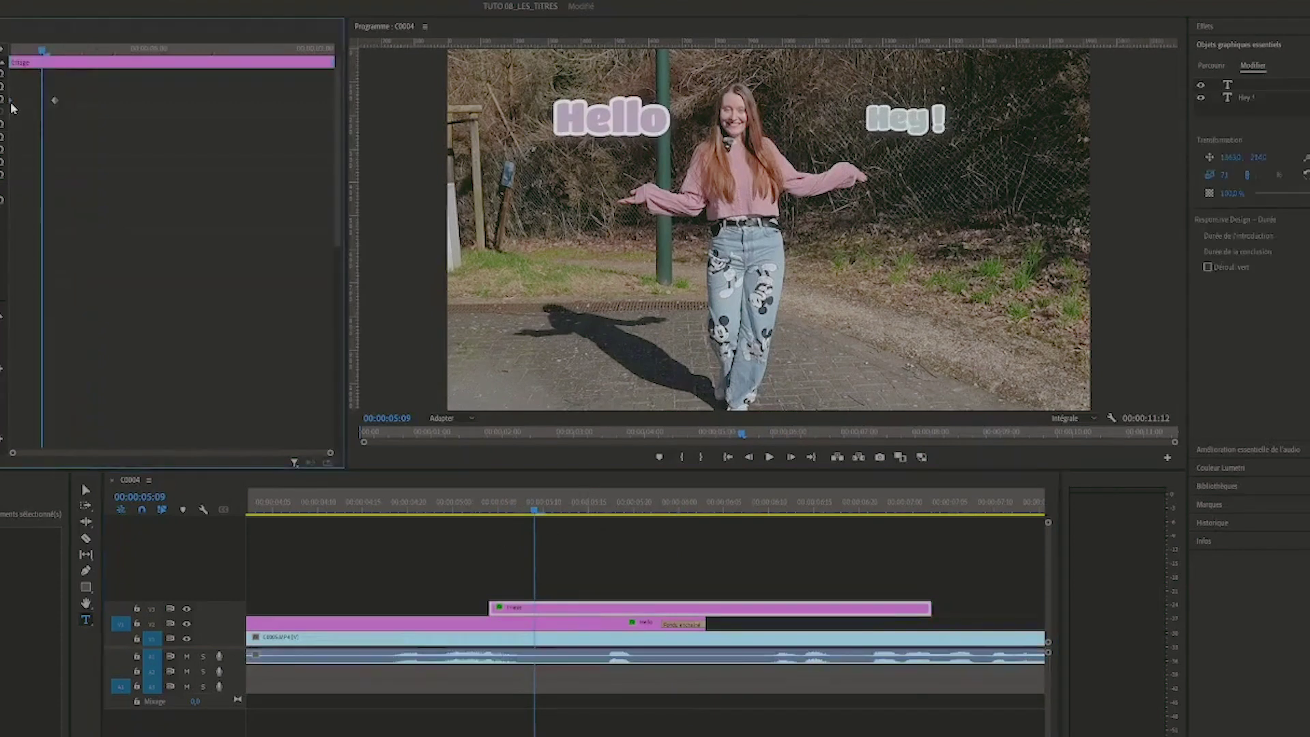
{"action": "left_click_drag", "start_coordinate": [42, 51], "coordinate": [25, 53]}
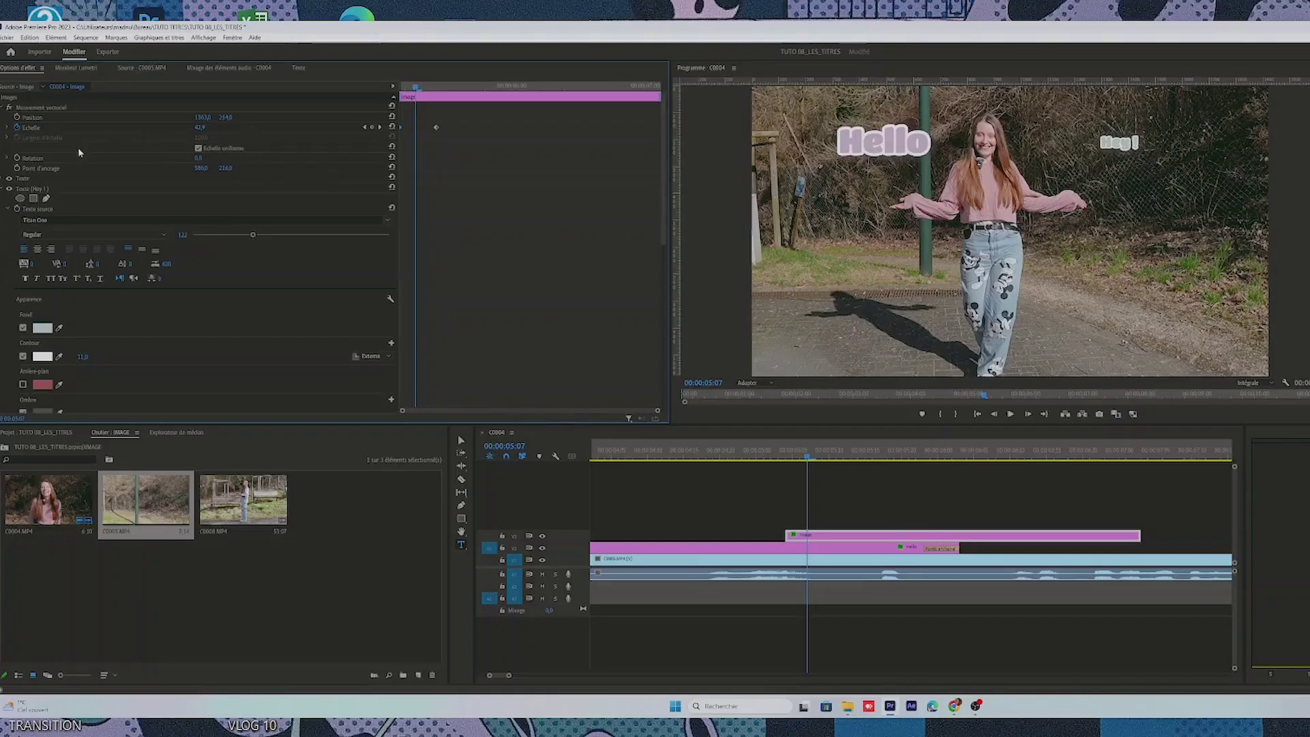
Look through the "Hey !" title's other animatable properties and scrub between its two scale keyframes
{"action": "scroll", "coordinate": [149, 322], "scroll_direction": "down", "scroll_amount": 5}
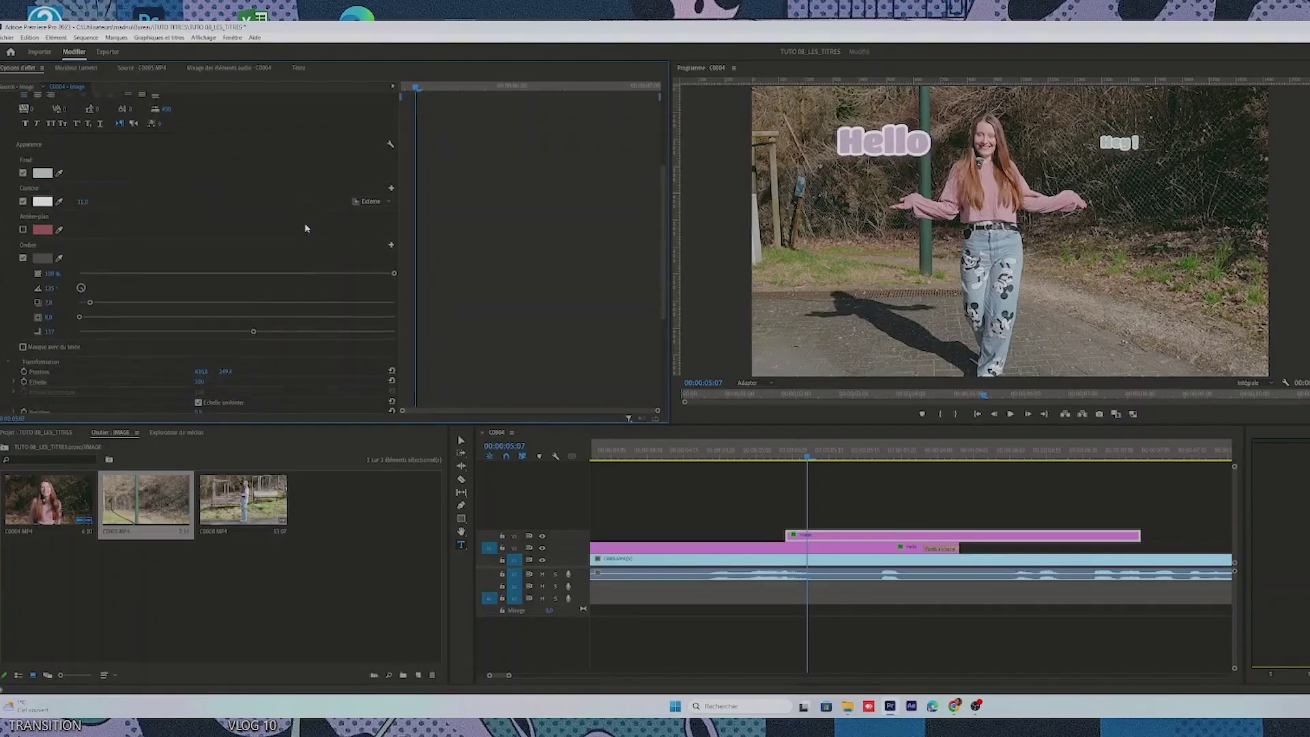
{"action": "scroll", "coordinate": [300, 231], "scroll_direction": "down", "scroll_amount": 2}
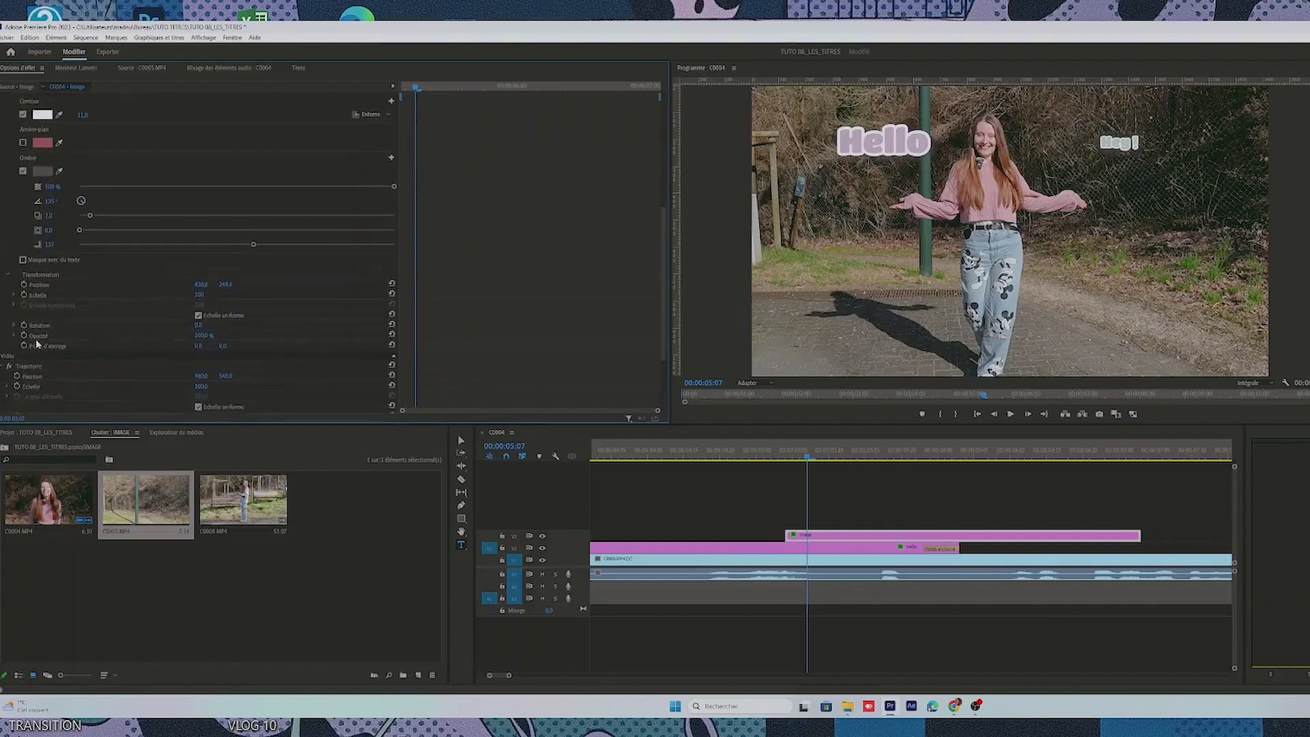
{"action": "scroll", "coordinate": [557, 222], "scroll_direction": "up", "scroll_amount": 2}
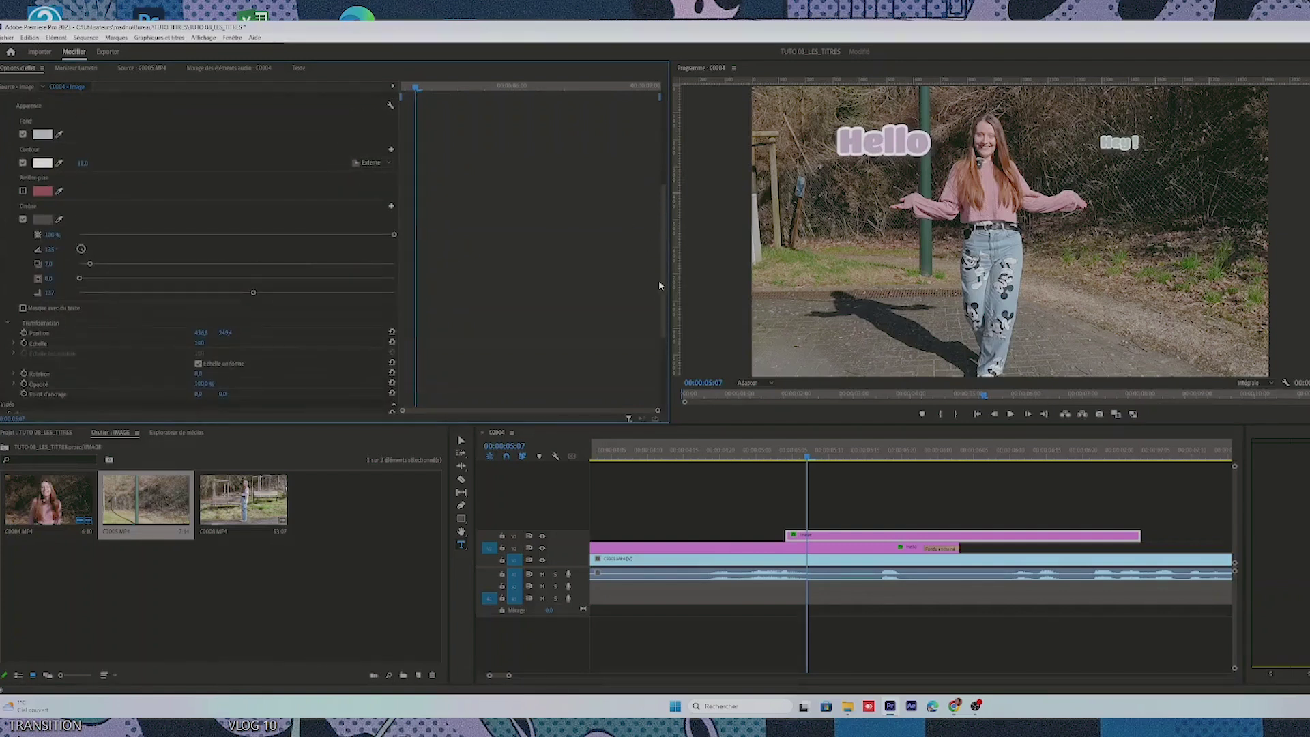
{"action": "left_click_drag", "start_coordinate": [662, 280], "coordinate": [655, 140]}
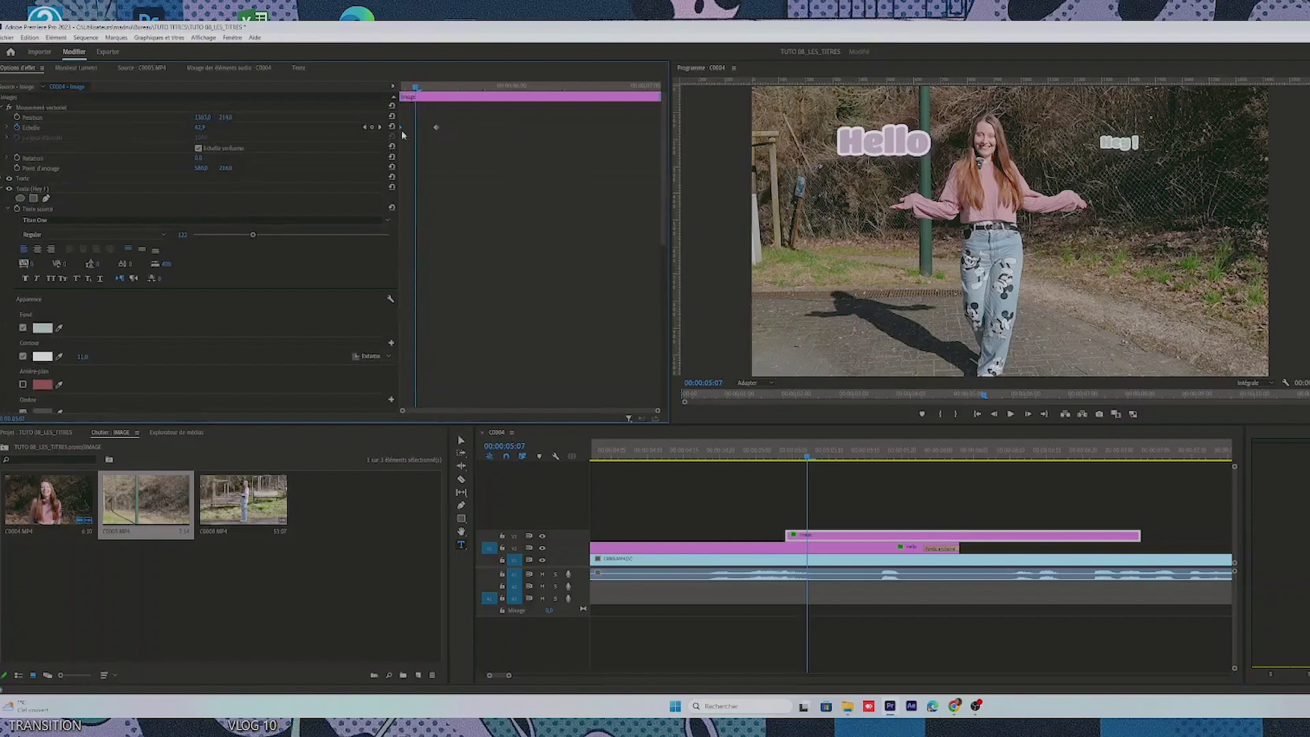
{"action": "left_click", "coordinate": [380, 129]}
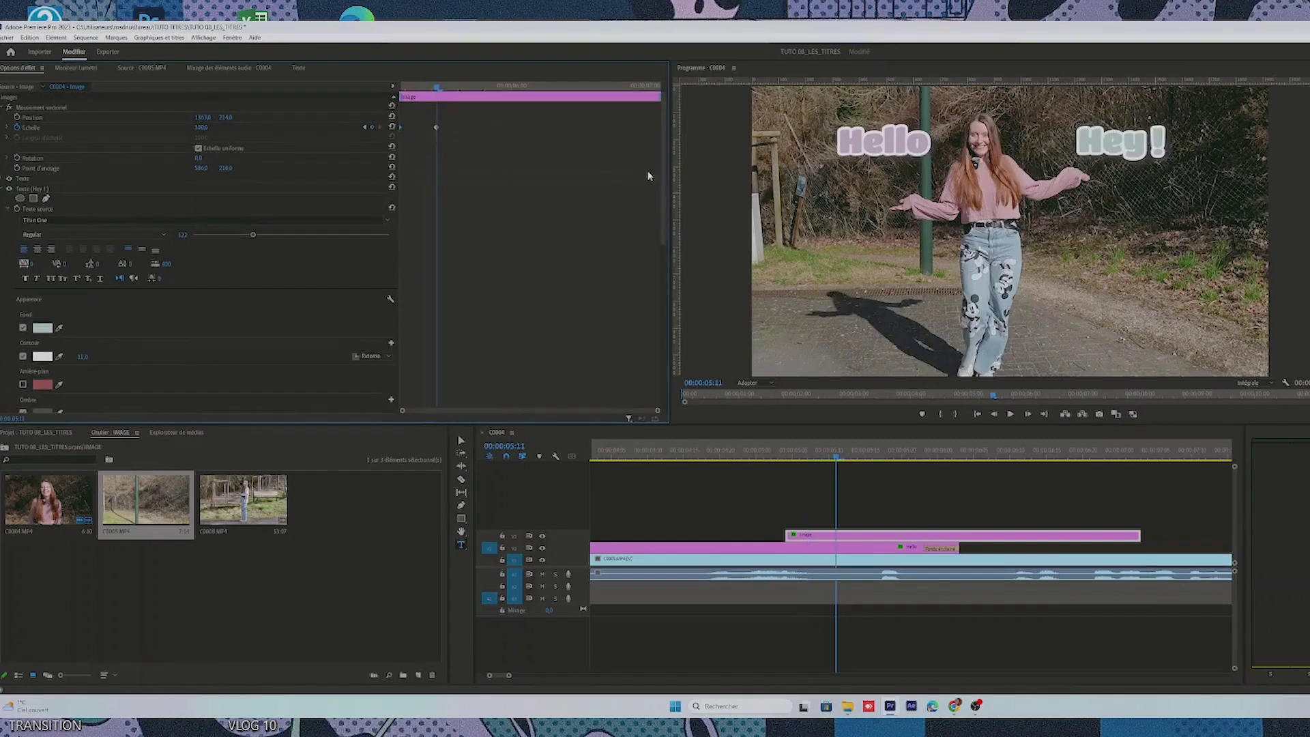
{"action": "left_click_drag", "start_coordinate": [436, 89], "coordinate": [421, 94]}
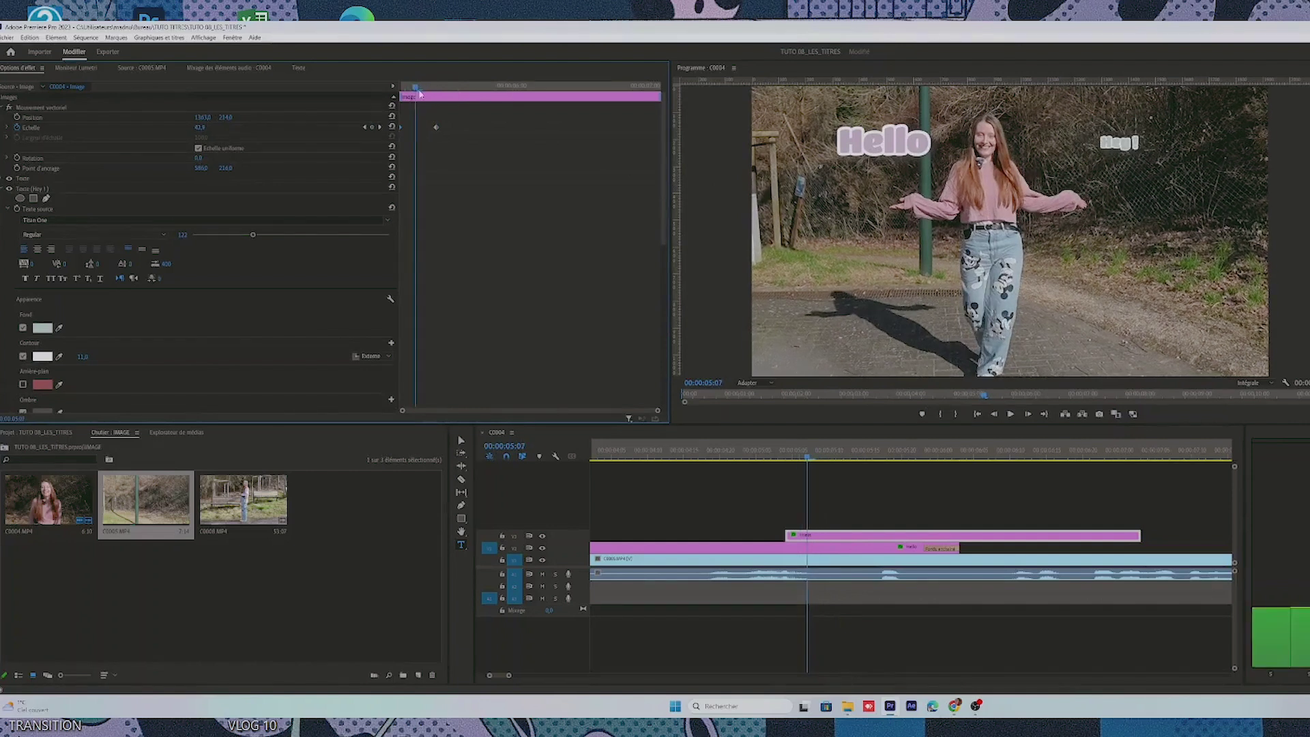
{"action": "left_click", "coordinate": [420, 92]}
Add an opacity keyframe to the "Hey !" title at 00:00:05:08 and scrub back towards the title's start
{"action": "left_click_drag", "start_coordinate": [662, 203], "coordinate": [641, 374]}
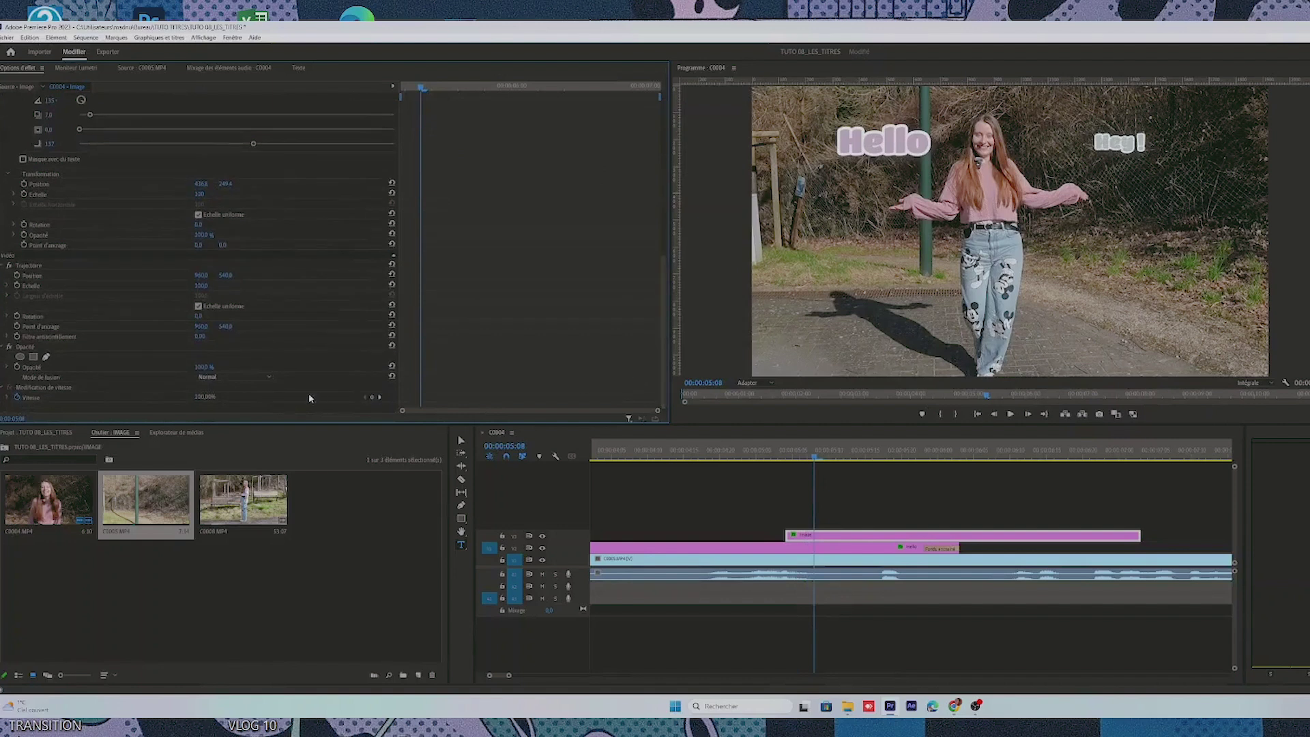
{"action": "left_click", "coordinate": [190, 368]}
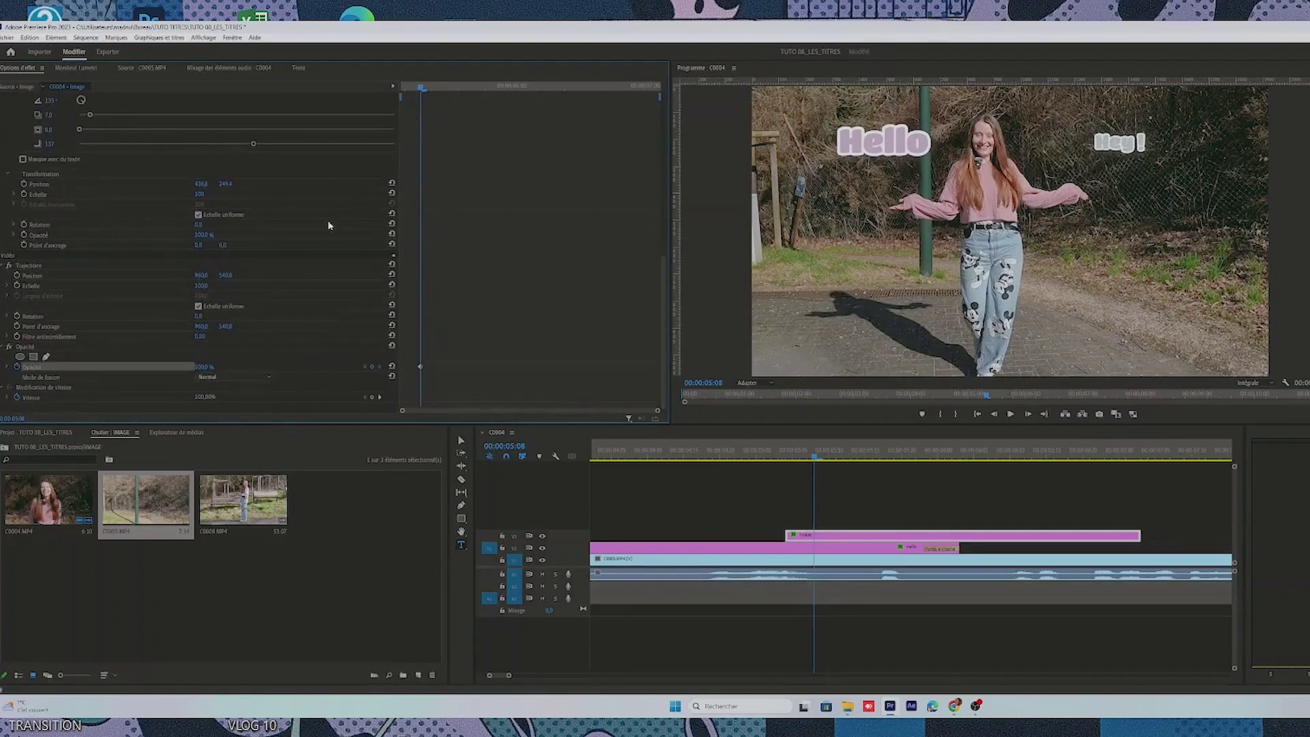
{"action": "left_click_drag", "start_coordinate": [416, 91], "coordinate": [402, 91]}
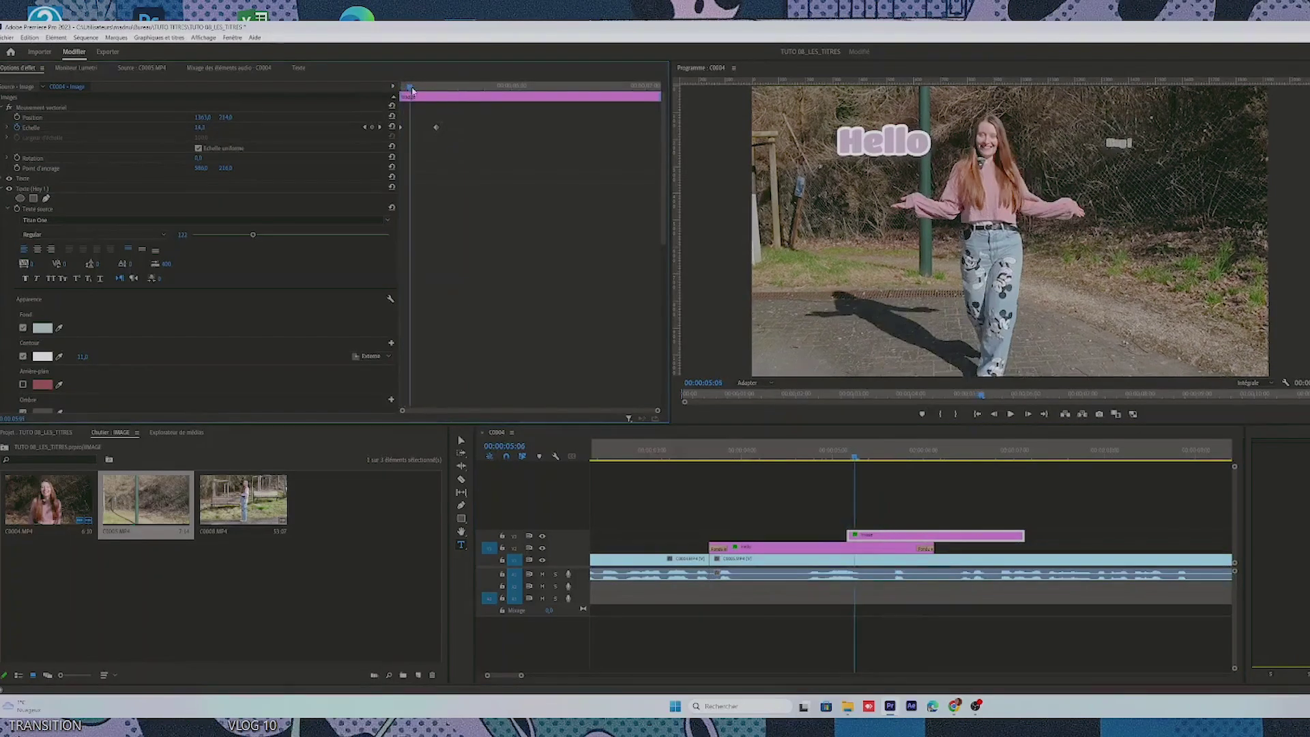
Animate the "Hey !" title's rotation from a turned angle at the title's start to 0 at 00:00:05:08
{"action": "mouse_move", "coordinate": [412, 90]}
{"action": "left_mouse_down"}
{"action": "mouse_move", "coordinate": [437, 95]}
{"action": "mouse_move", "coordinate": [418, 88]}
{"action": "left_mouse_up"}
{"action": "key", "text": "Left"}
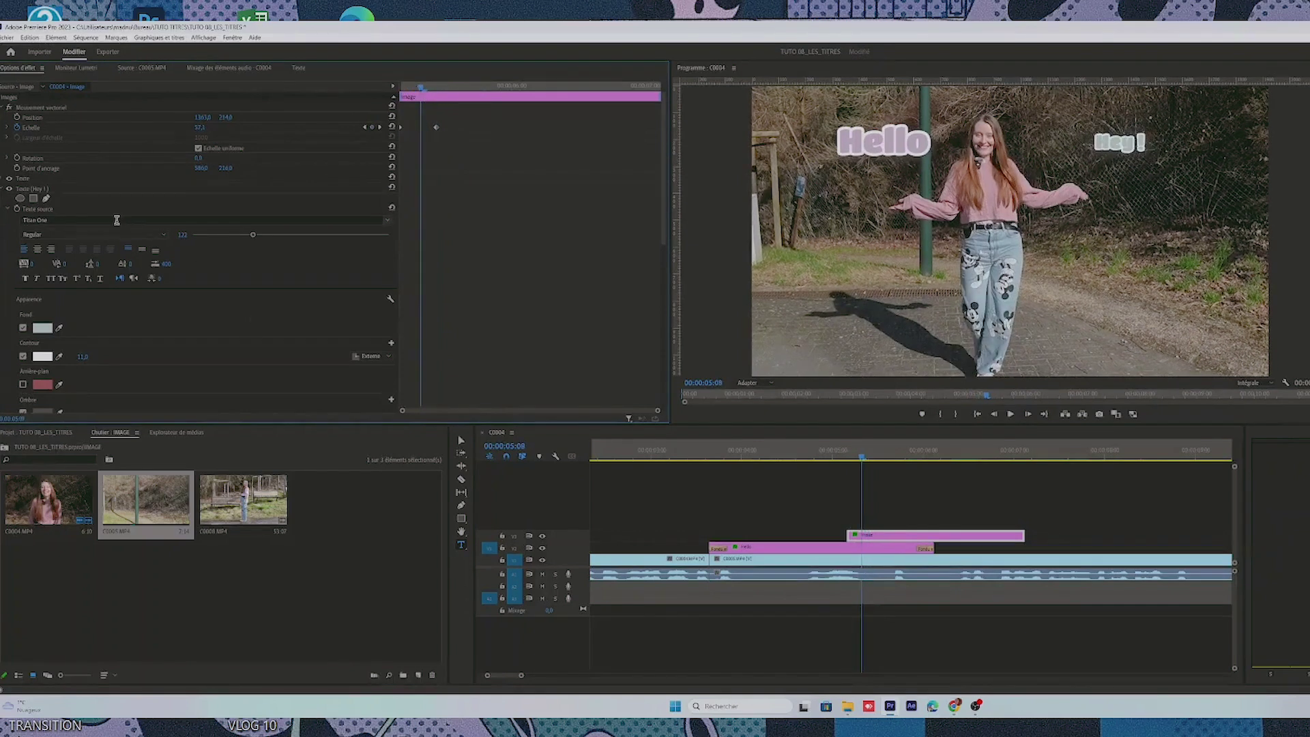
{"action": "left_click", "coordinate": [18, 159]}
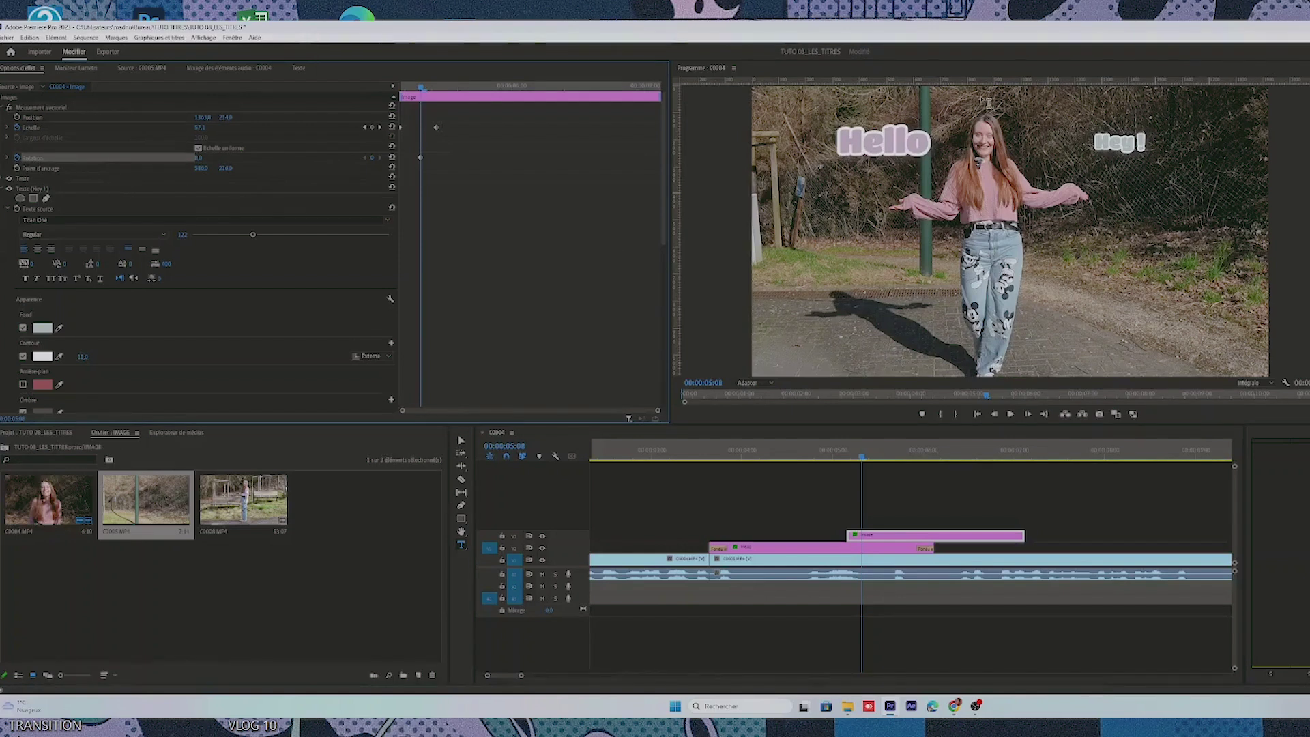
{"action": "mouse_move", "coordinate": [412, 87]}
{"action": "left_mouse_down"}
{"action": "mouse_move", "coordinate": [396, 88]}
{"action": "mouse_move", "coordinate": [411, 91]}
{"action": "left_mouse_up"}
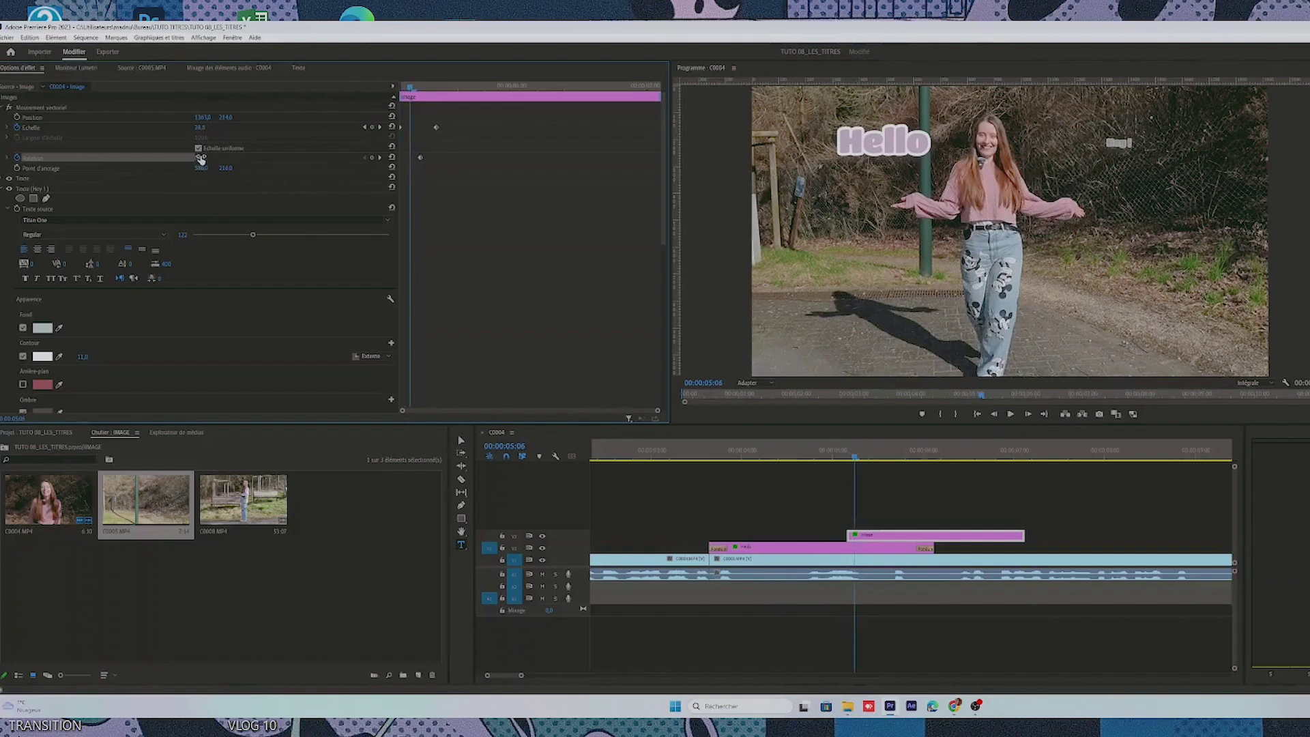
{"action": "left_click_drag", "start_coordinate": [199, 158], "coordinate": [211, 158]}
{"action": "left_click", "coordinate": [393, 158]}
Play the entrance of the "Hey !" title from 00:00:04:23
{"action": "left_click", "coordinate": [837, 458]}
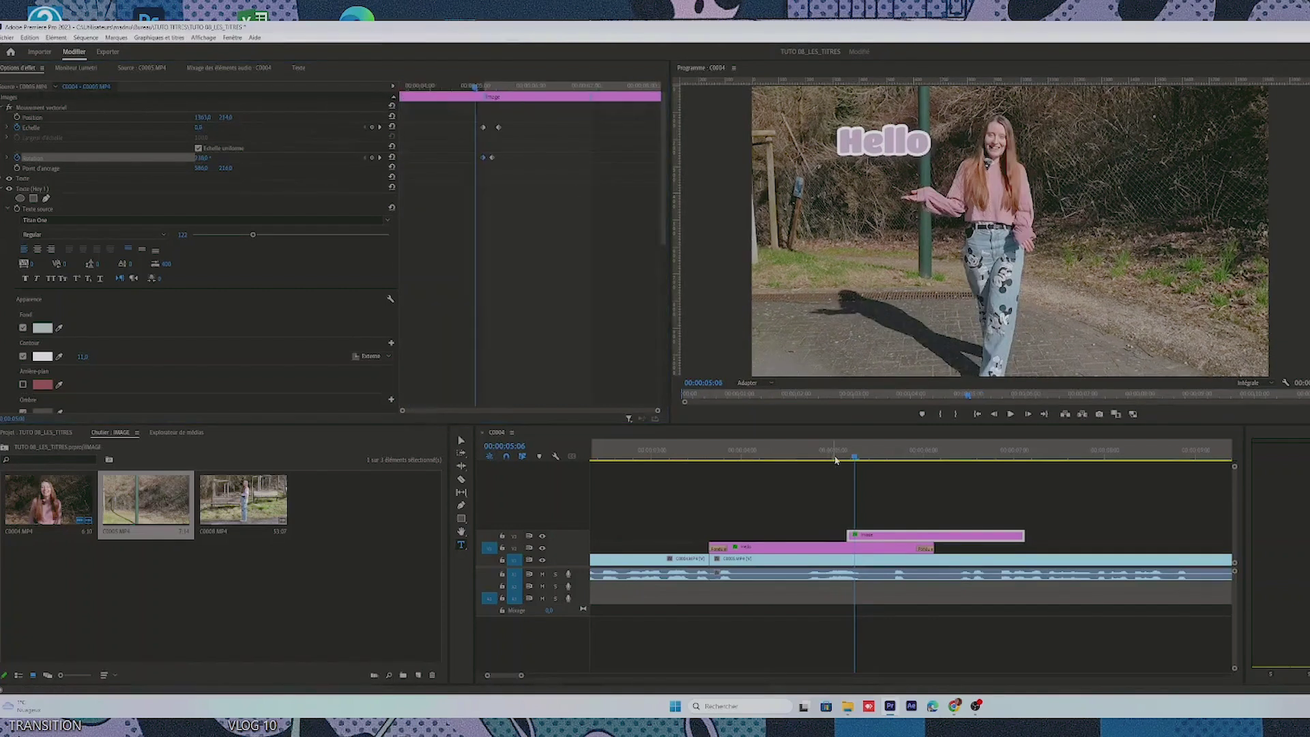
{"action": "key", "text": "space"}
{"action": "left_click", "coordinate": [828, 459]}
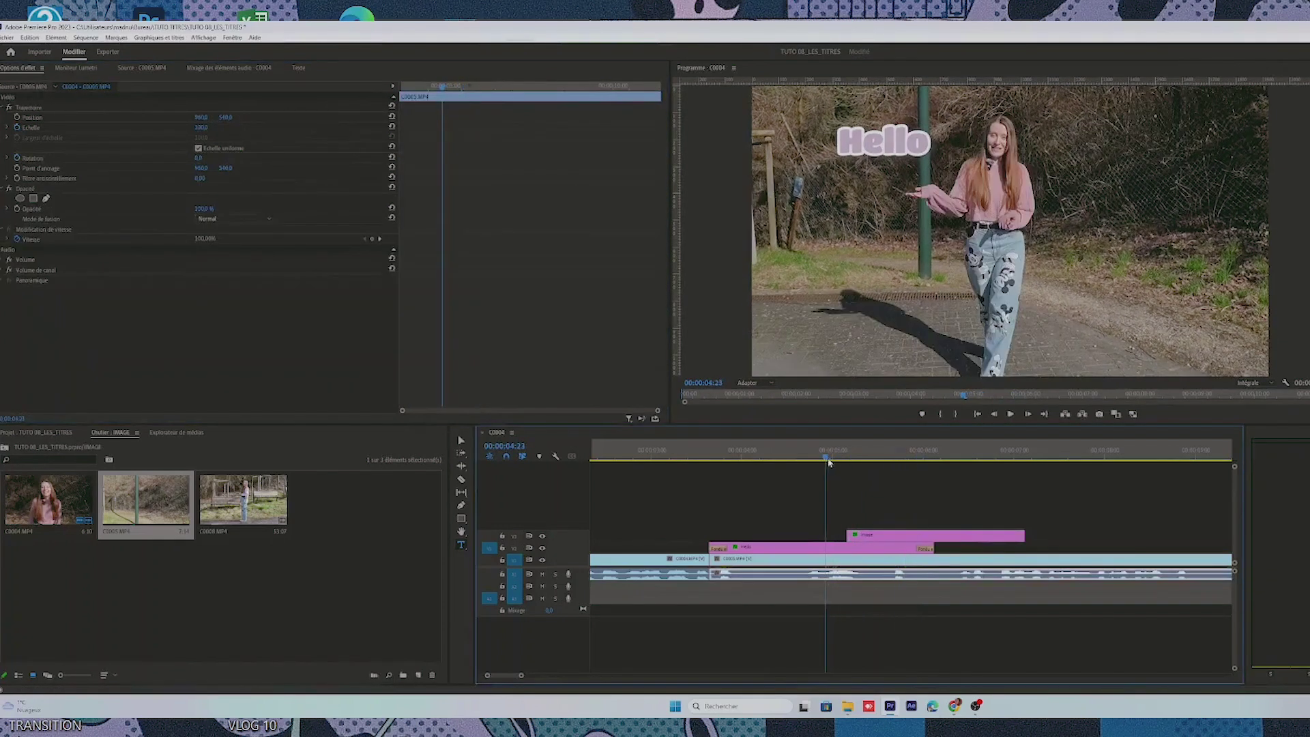
{"action": "key", "text": "space"}
{"action": "key", "text": "space"}
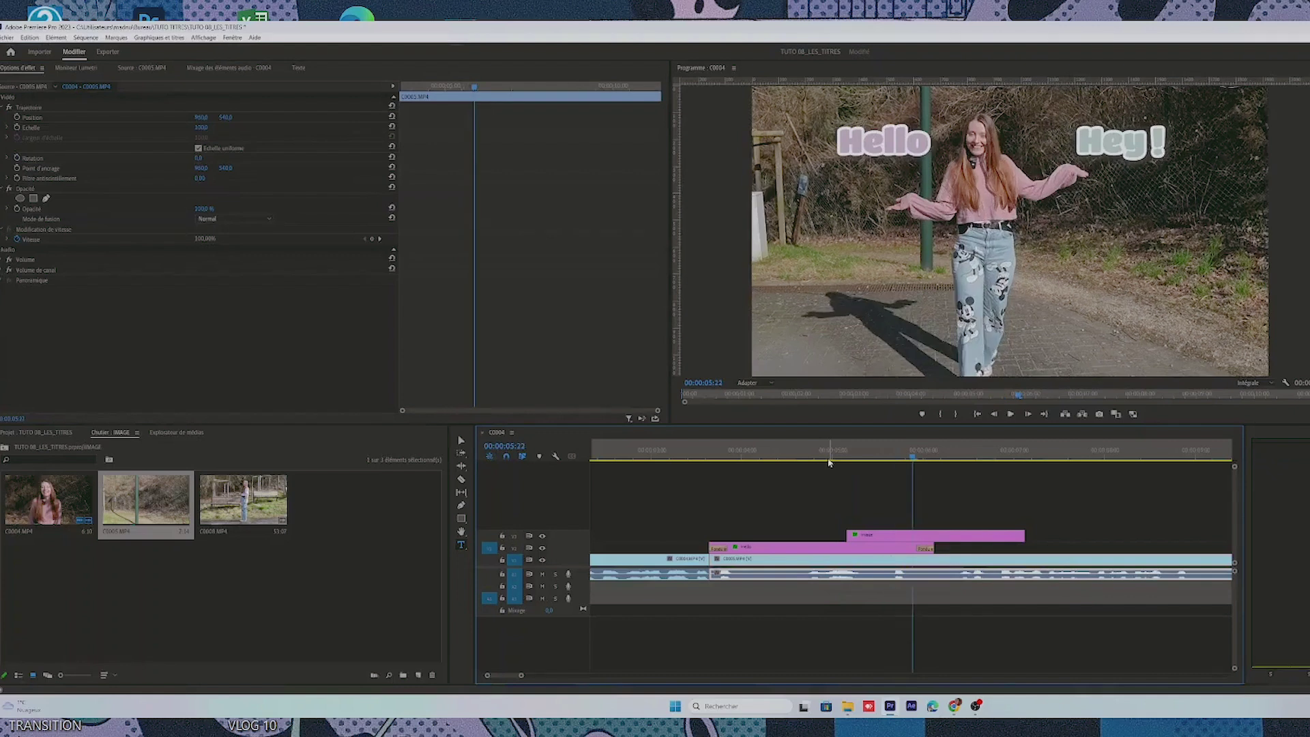
Play past the end of the Hello title to check how both titles disappear, and return to 00:00:05:20
{"action": "left_click", "coordinate": [956, 509]}
{"action": "key", "text": "space"}
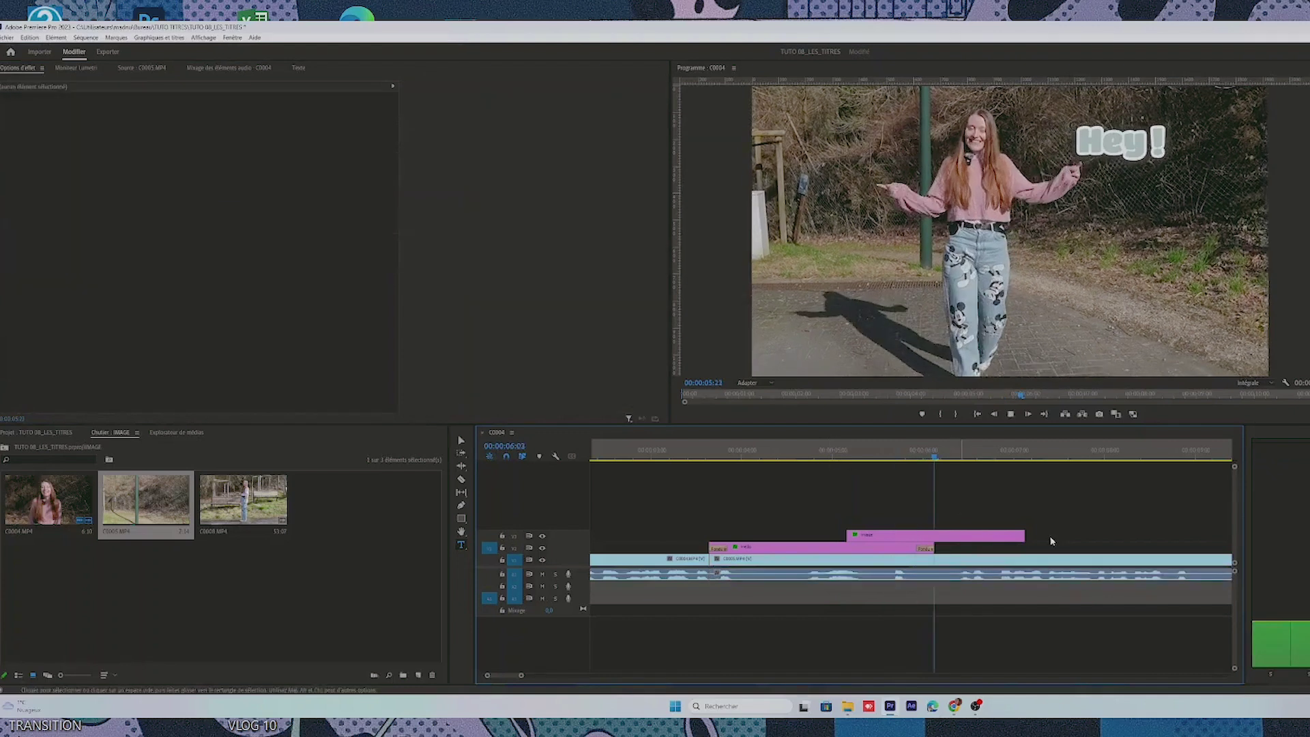
{"action": "key", "text": "space"}
{"action": "left_click", "coordinate": [921, 458]}
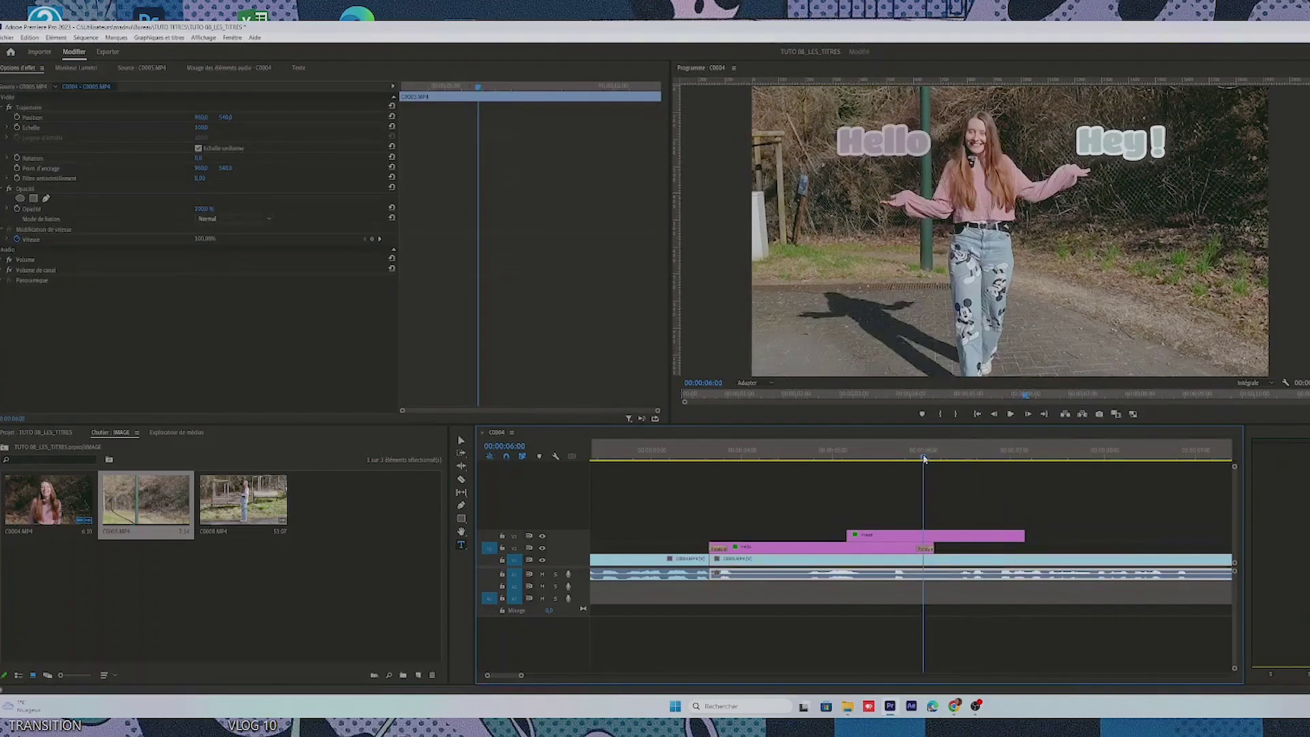
{"action": "mouse_move", "coordinate": [911, 460]}
{"action": "left_mouse_down"}
{"action": "mouse_move", "coordinate": [848, 458]}
{"action": "mouse_move", "coordinate": [905, 458]}
{"action": "left_mouse_up"}
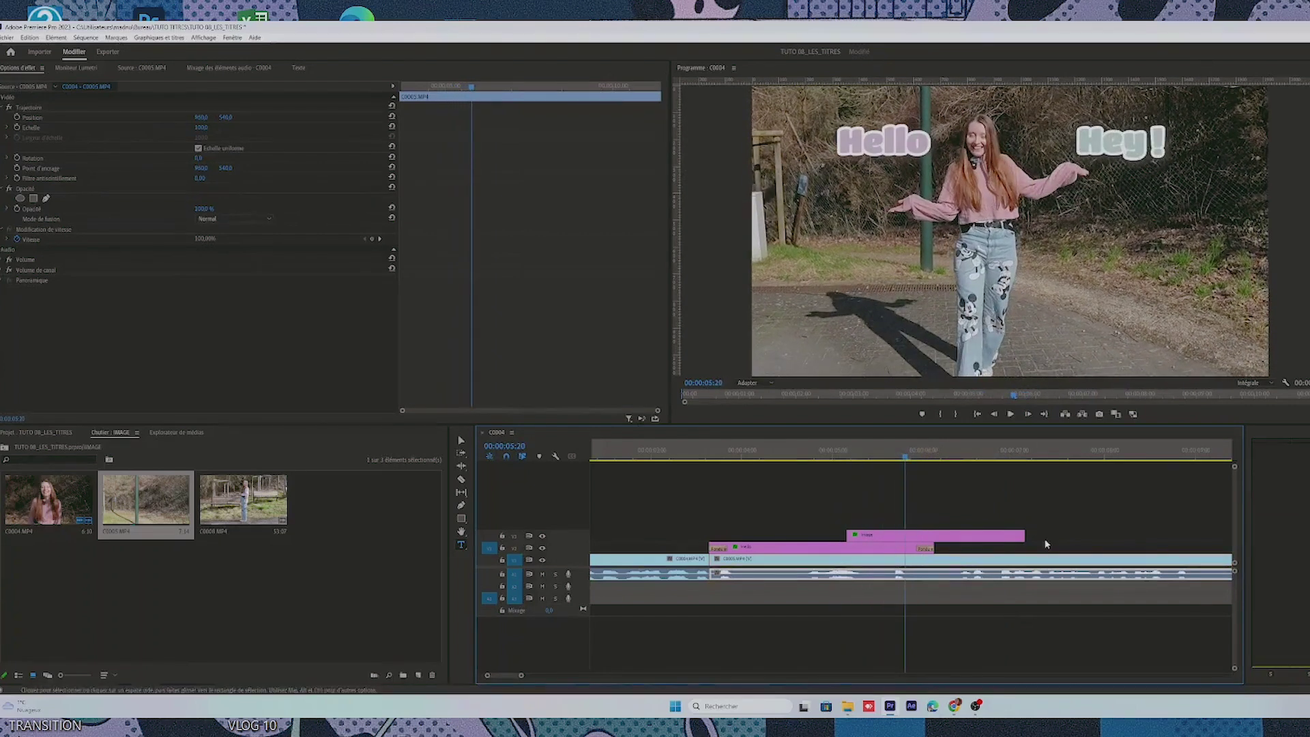
Trim the "Hey !" title to end together with the Hello title and add the same closing transition to its end
{"action": "left_click_drag", "start_coordinate": [1027, 535], "coordinate": [941, 534]}
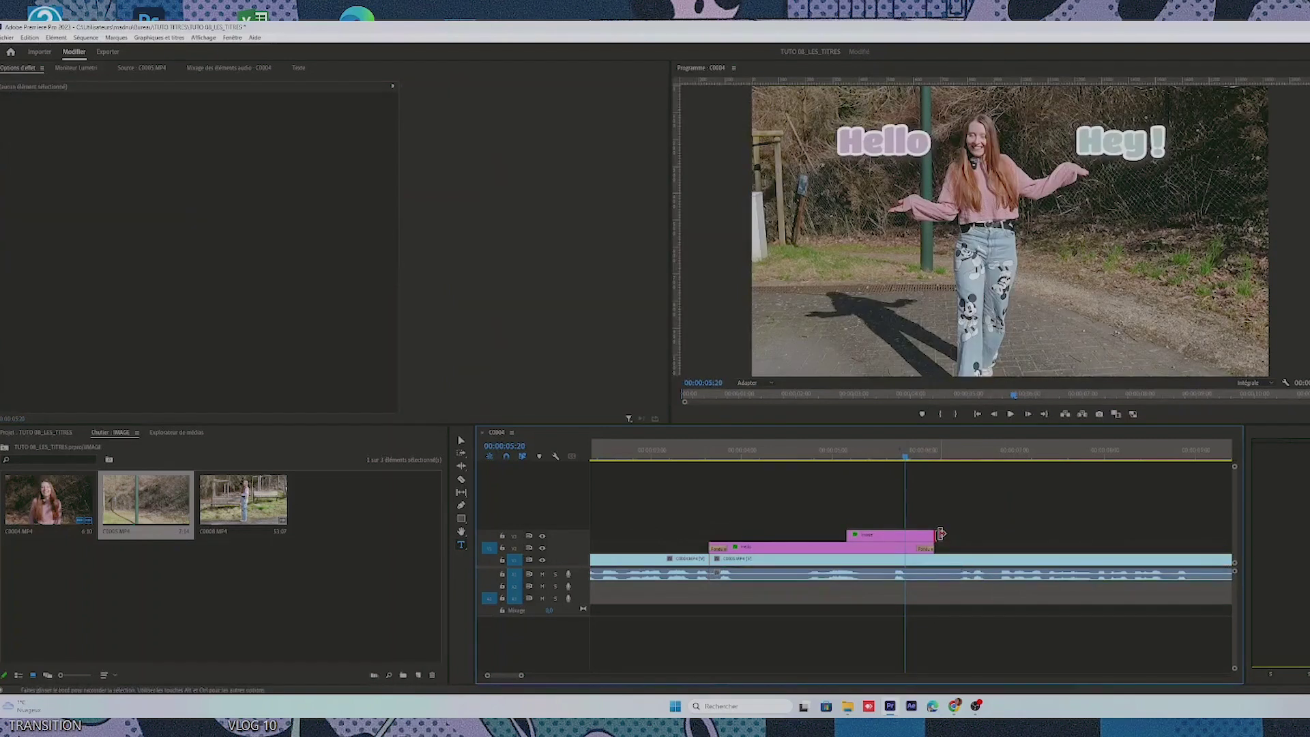
{"action": "left_click_drag", "start_coordinate": [851, 533], "coordinate": [924, 531]}
{"action": "left_click", "coordinate": [939, 531]}
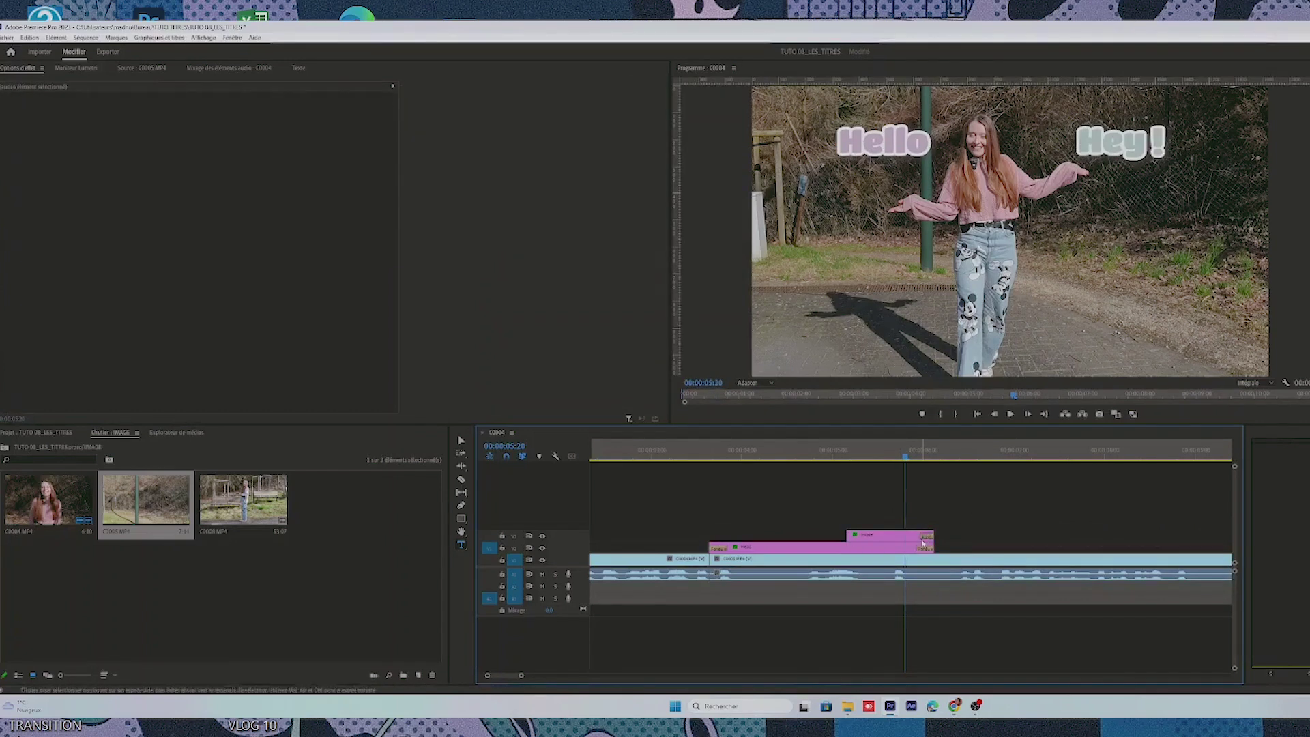